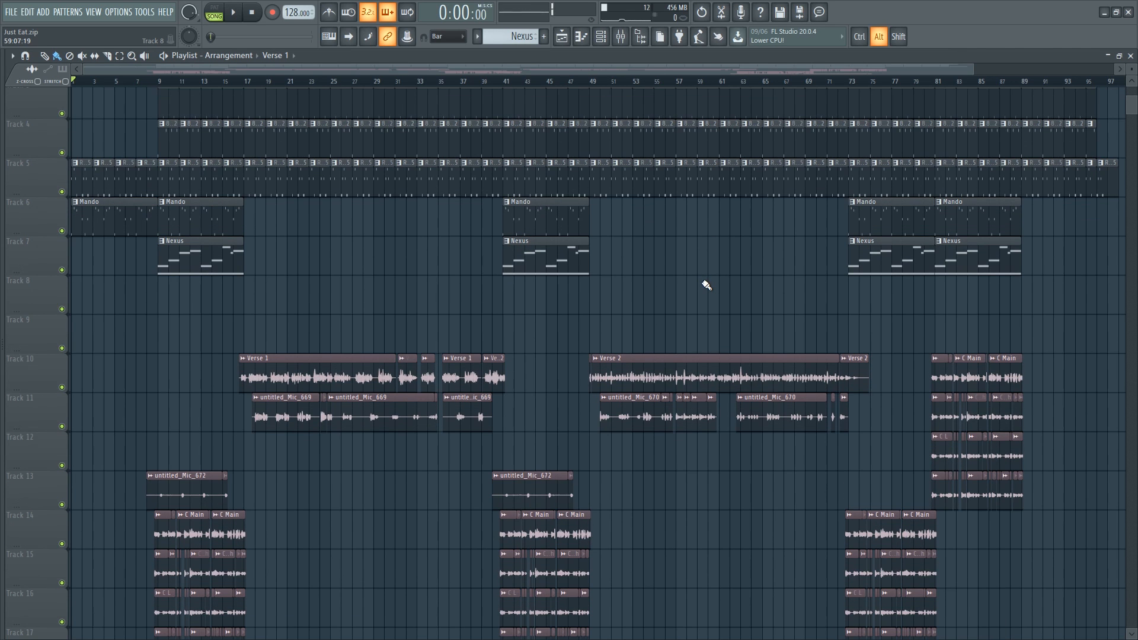
# - Open the Nexus instrument's plugin window from the channel rack to inspect it, then close it
pyautogui.press('ctrl')
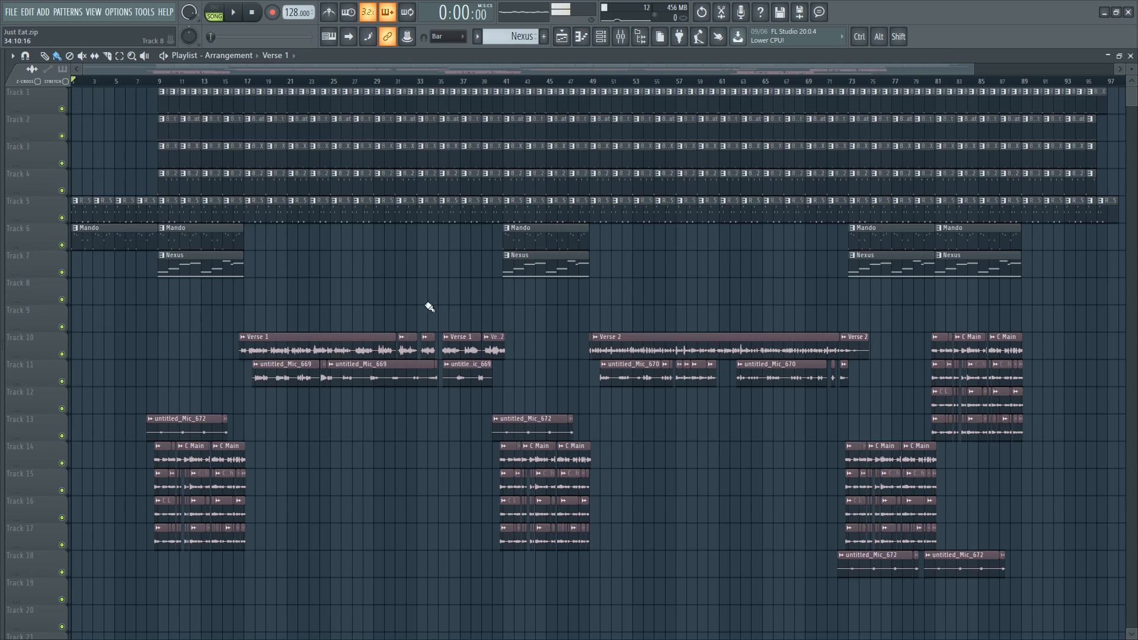
pyautogui.press('F6')
pyautogui.click(103, 104)
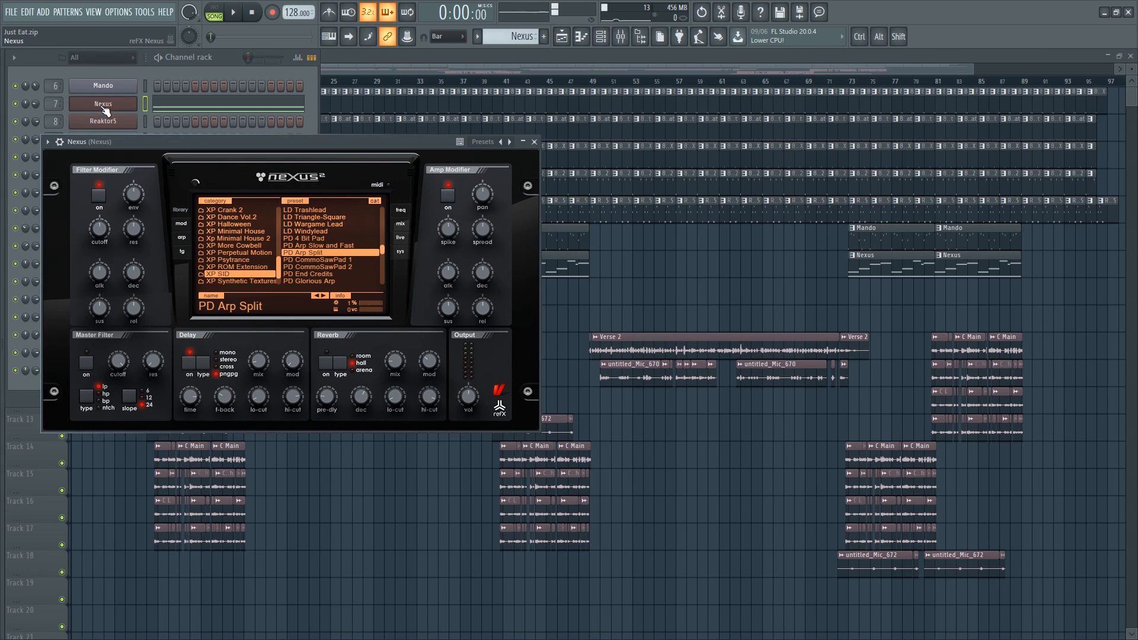
pyautogui.moveTo(332, 143); pyautogui.dragTo(450, 173)
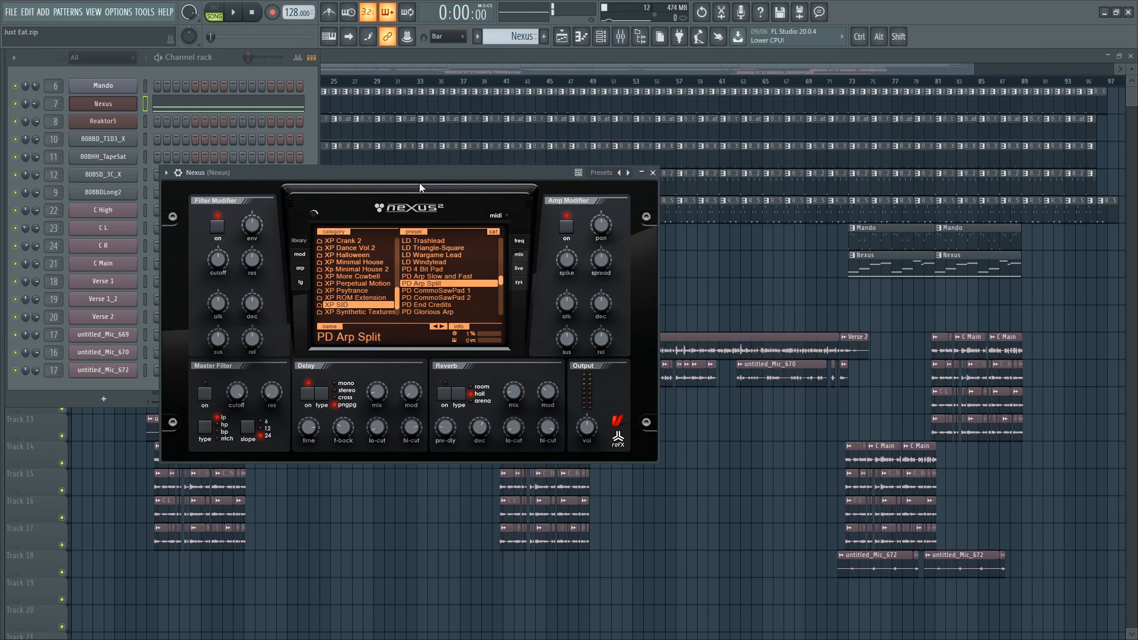
pyautogui.click(655, 176)
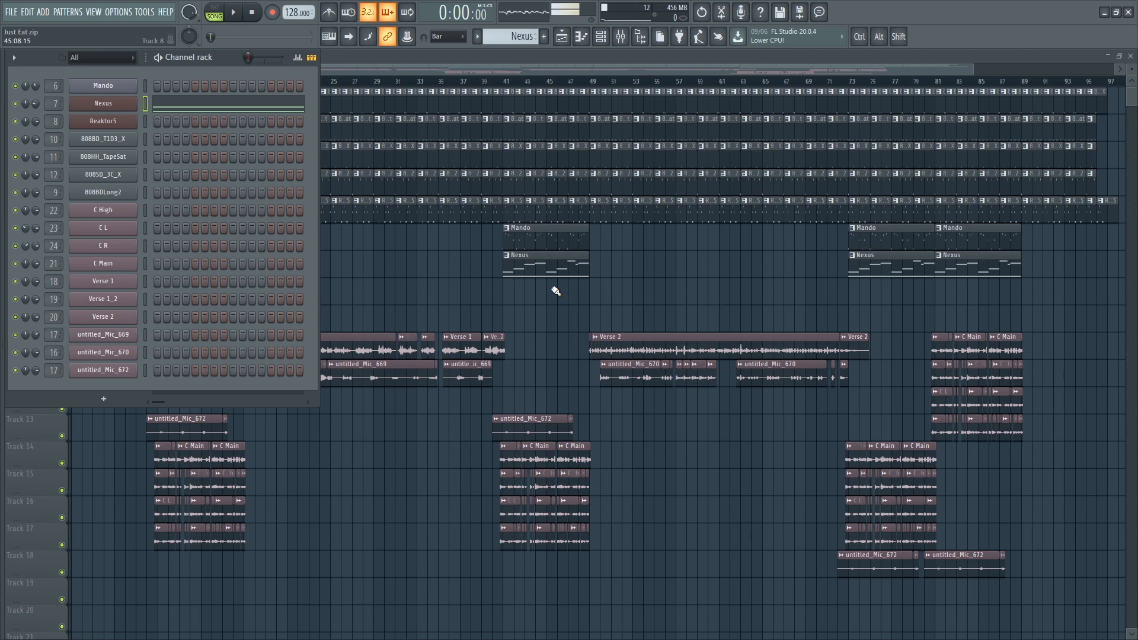
pyautogui.press('F6')
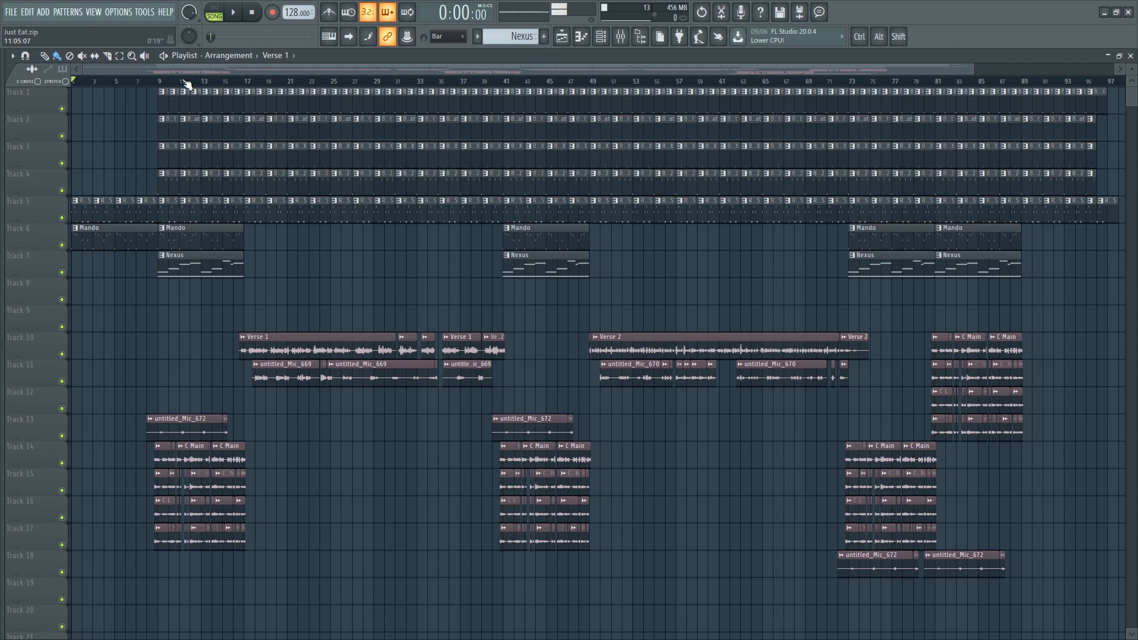
# - Run the macro that purges unused audio clips from the project
pyautogui.click(144, 13)
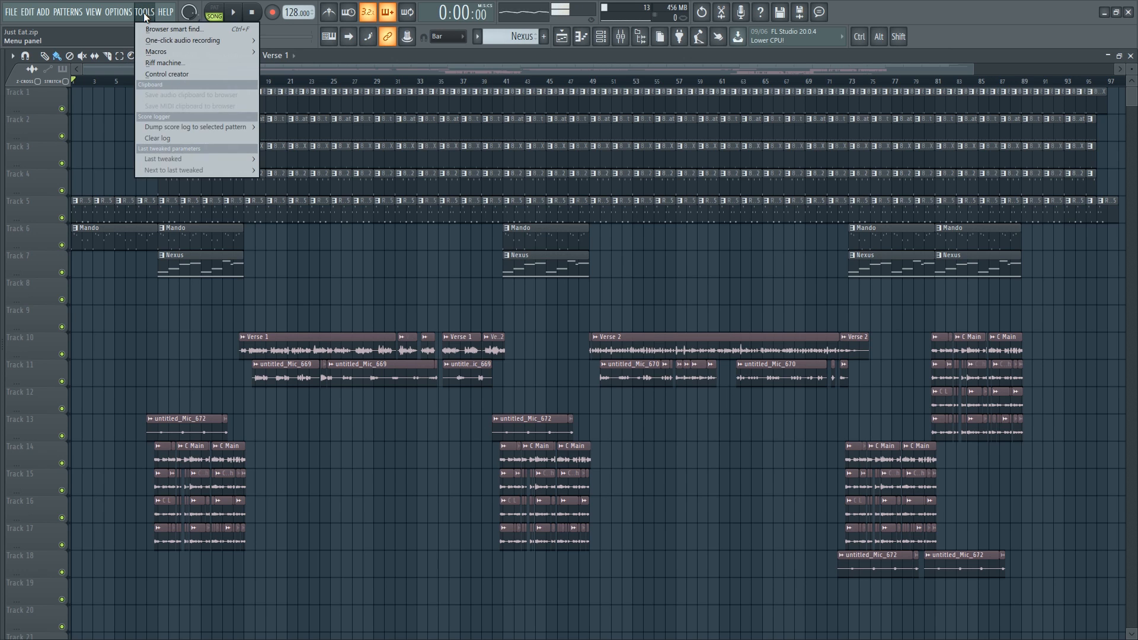
pyautogui.moveTo(158, 51)
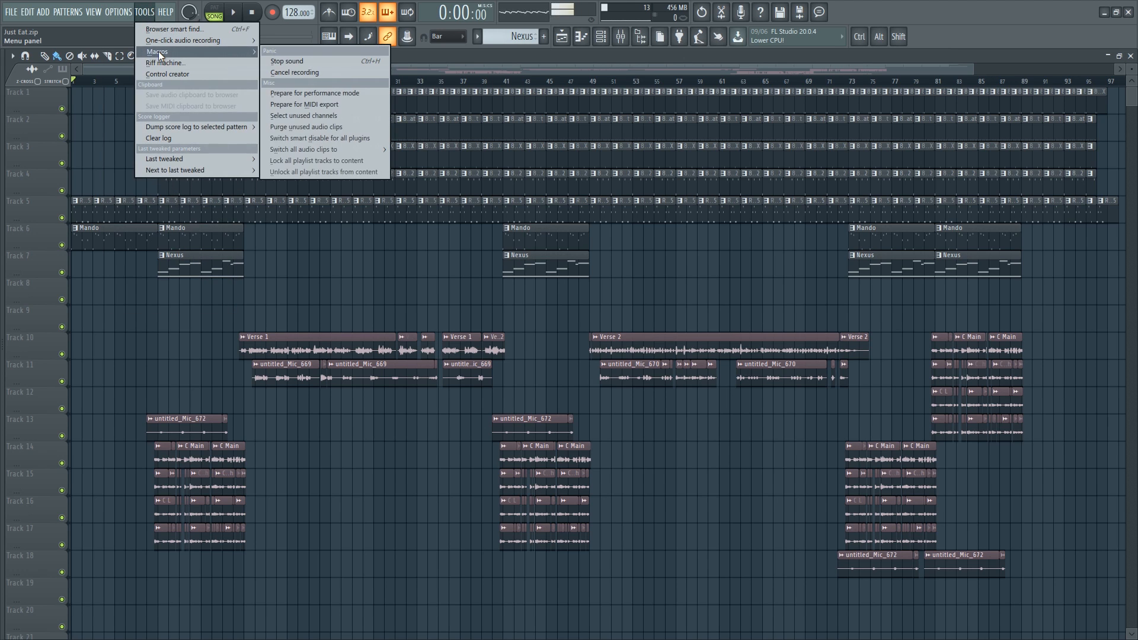
pyautogui.click(318, 128)
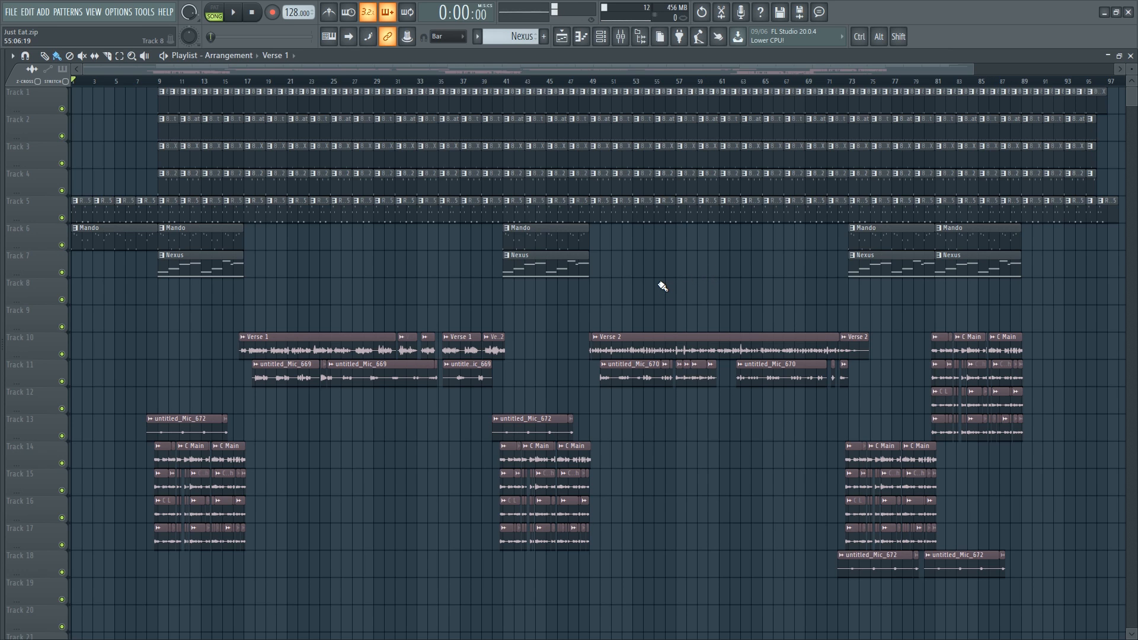
pyautogui.click(144, 12)
pyautogui.moveTo(157, 51)
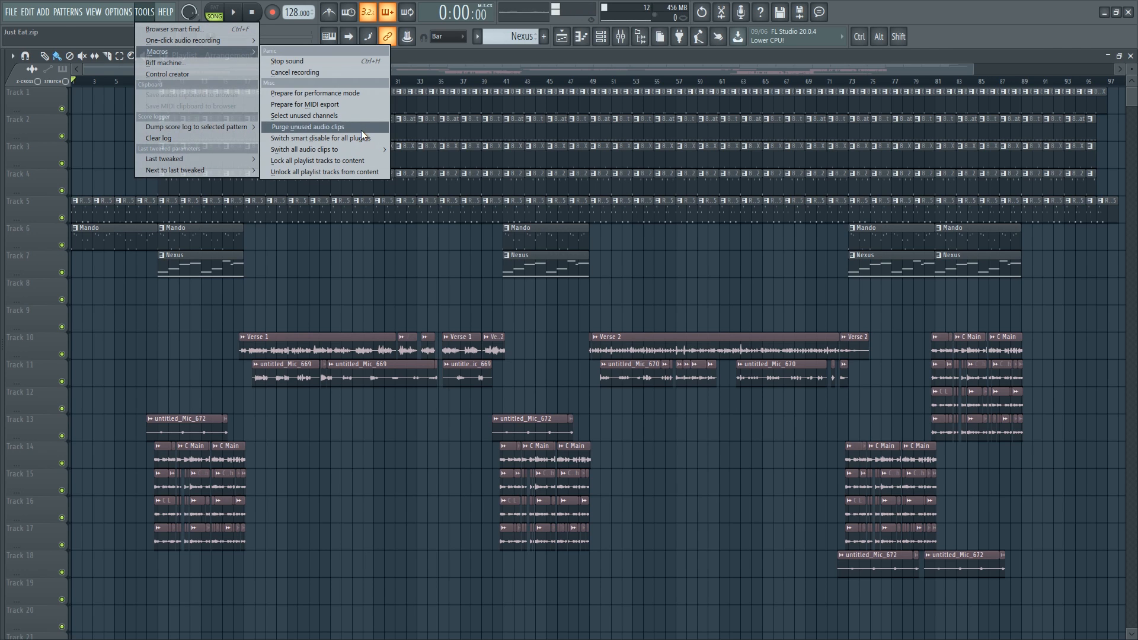
pyautogui.click(363, 282)
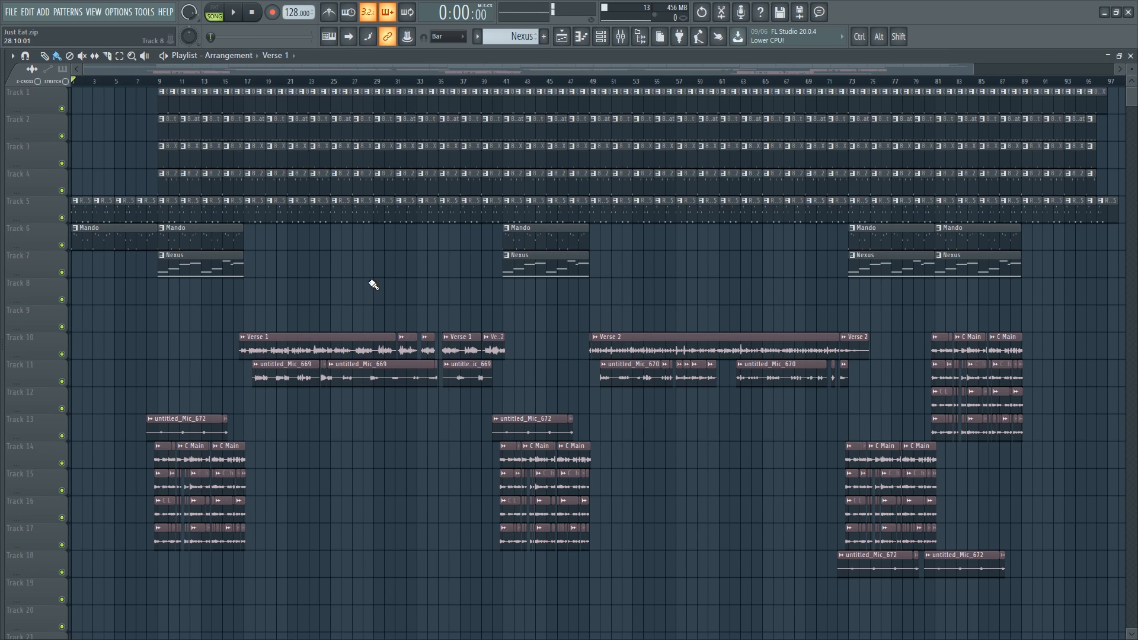
# - Save the project as a zipped song file (*.zip) named ZIPPED PROJECT on the Desktop
pyautogui.click(8, 12)
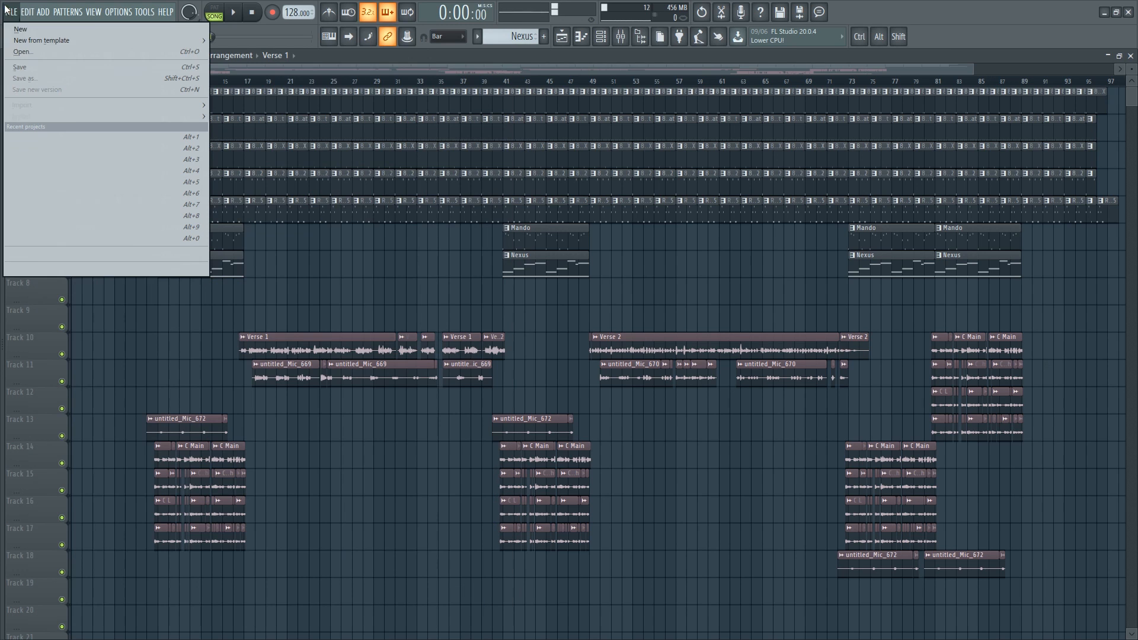
pyautogui.click(41, 78)
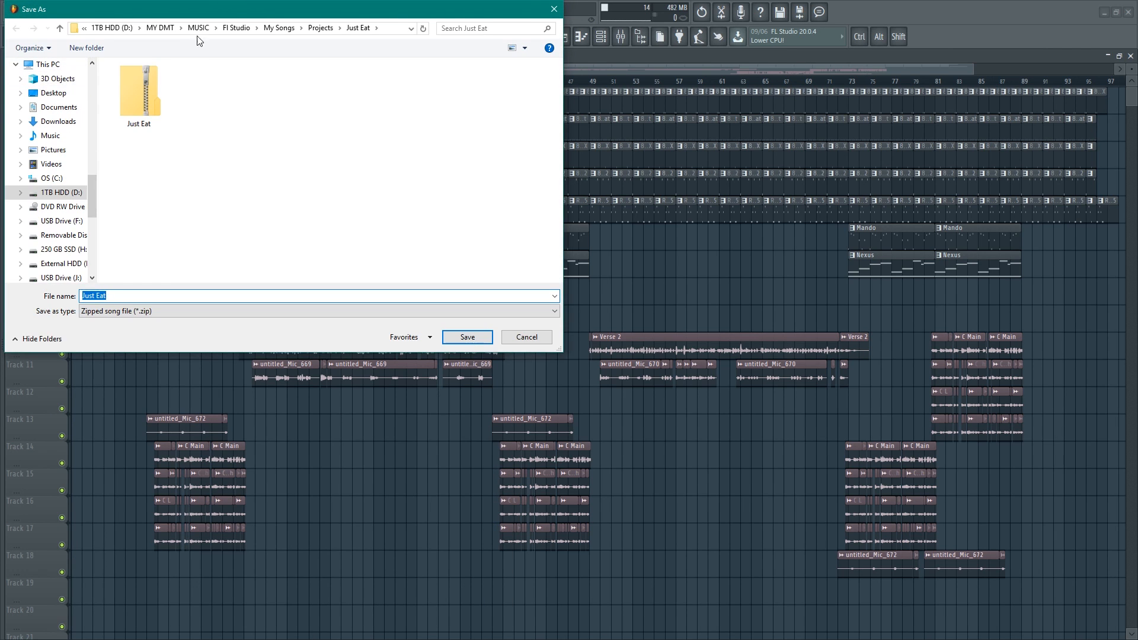
pyautogui.moveTo(390, 71); pyautogui.dragTo(390, 73)
pyautogui.click(457, 305)
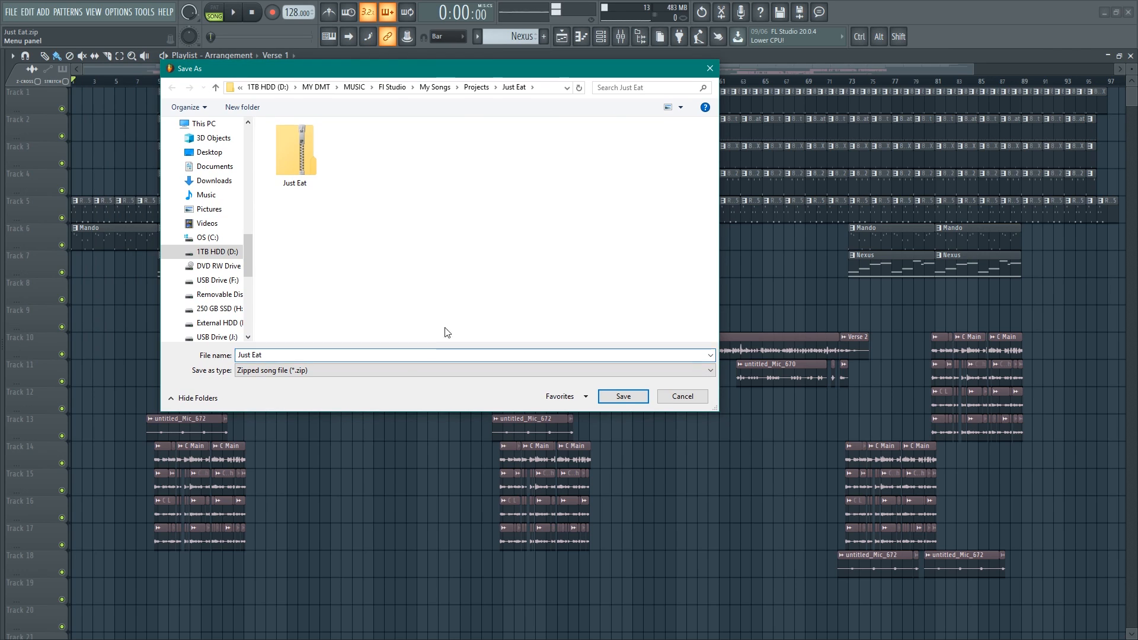
pyautogui.click(320, 359)
pyautogui.write('>')
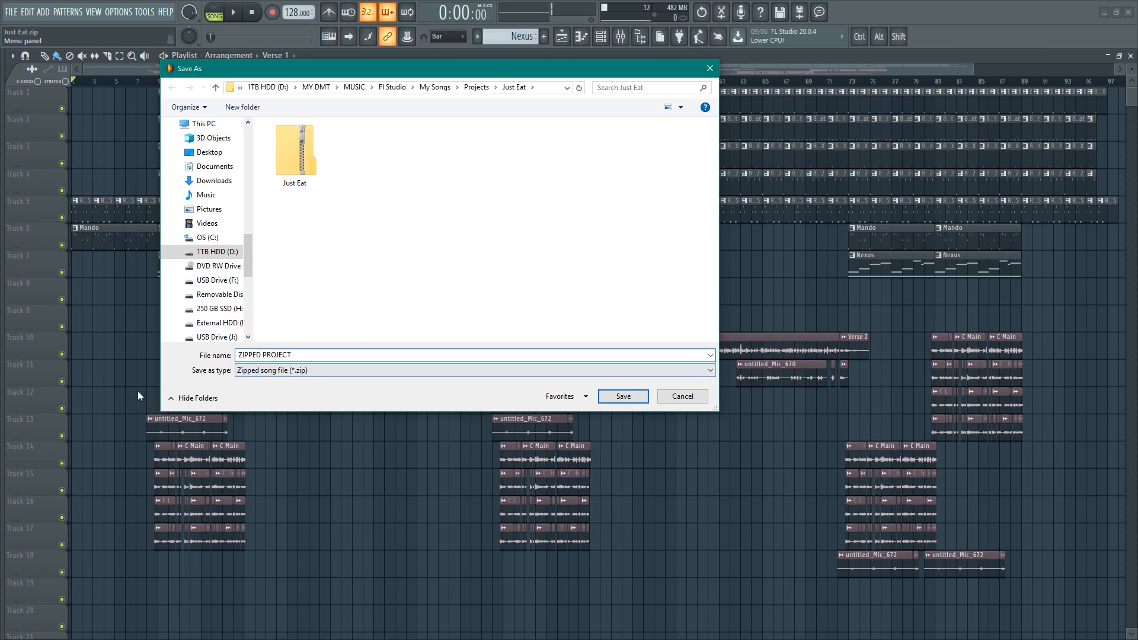
pyautogui.click(323, 371)
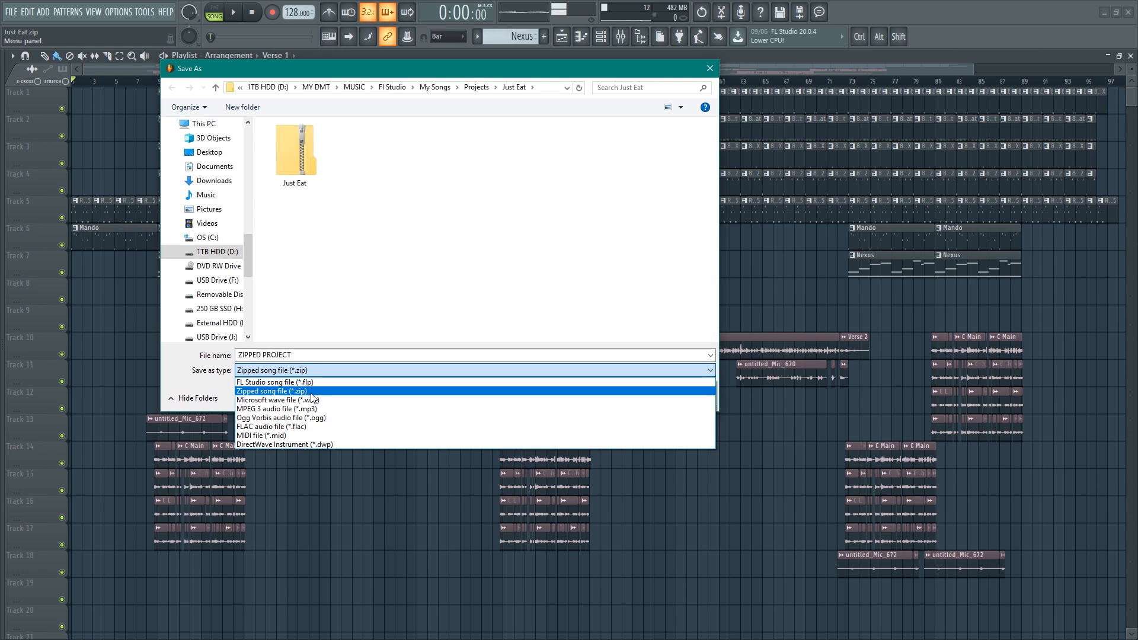
pyautogui.click(311, 392)
pyautogui.click(207, 153)
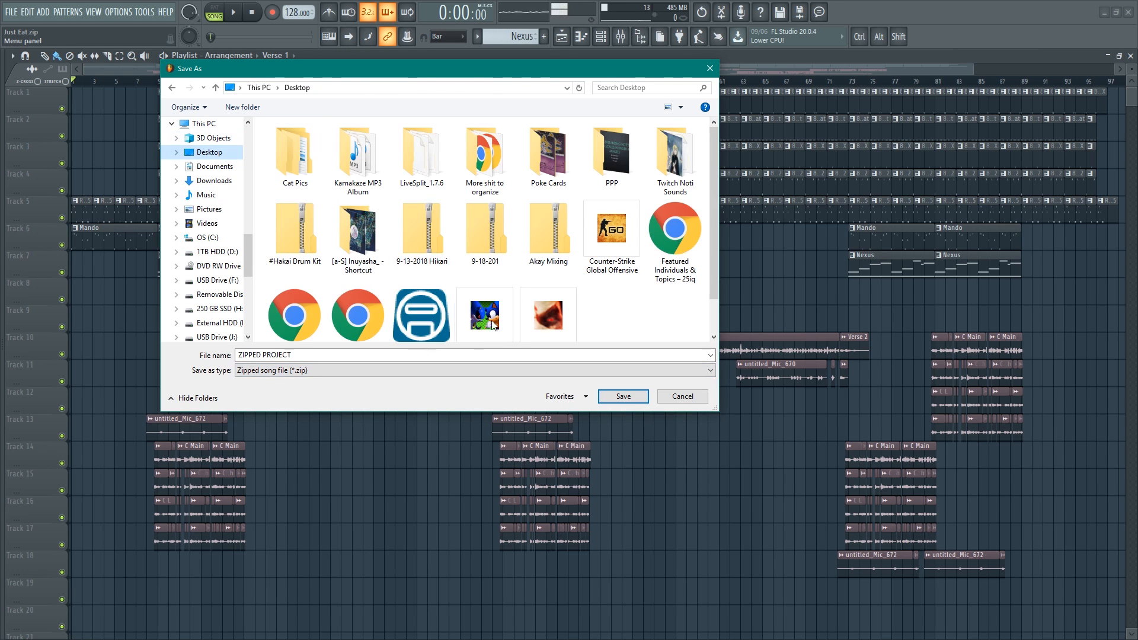
pyautogui.click(624, 396)
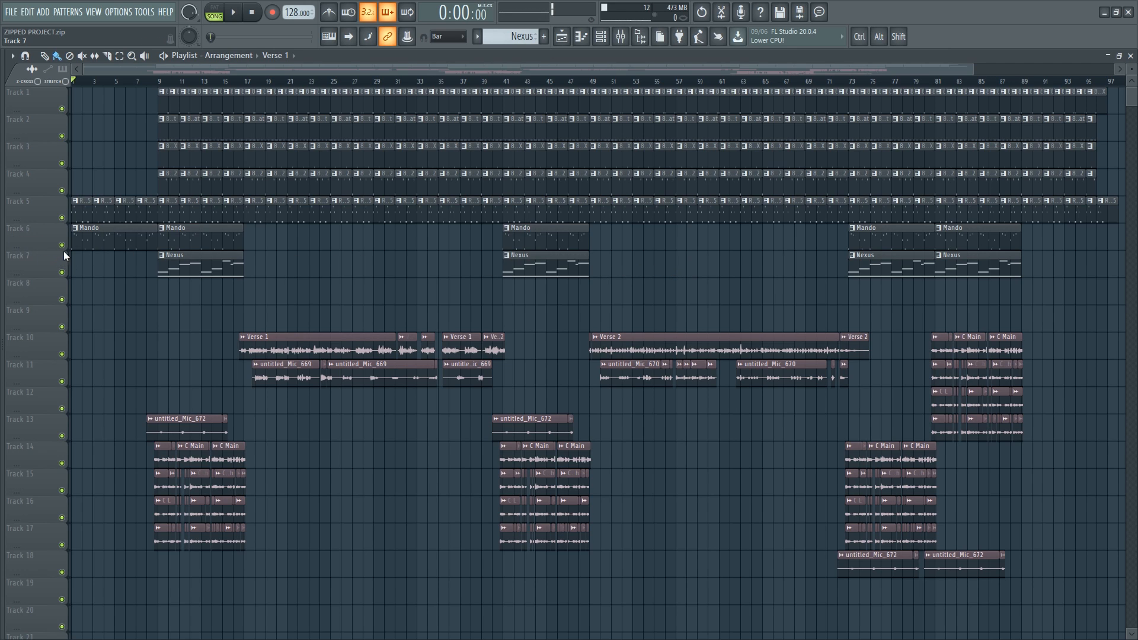
# - Open the Mando and Reaktor5 instrument plugin windows from the channel rack to inspect them, then close them
pyautogui.click(102, 240)
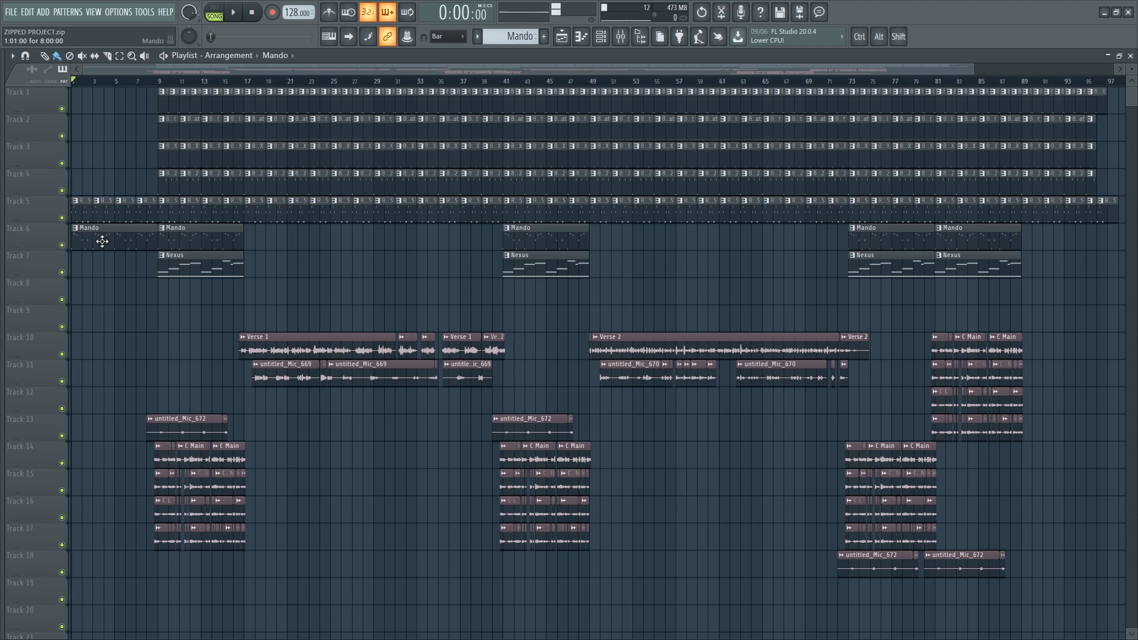
pyautogui.press('F6')
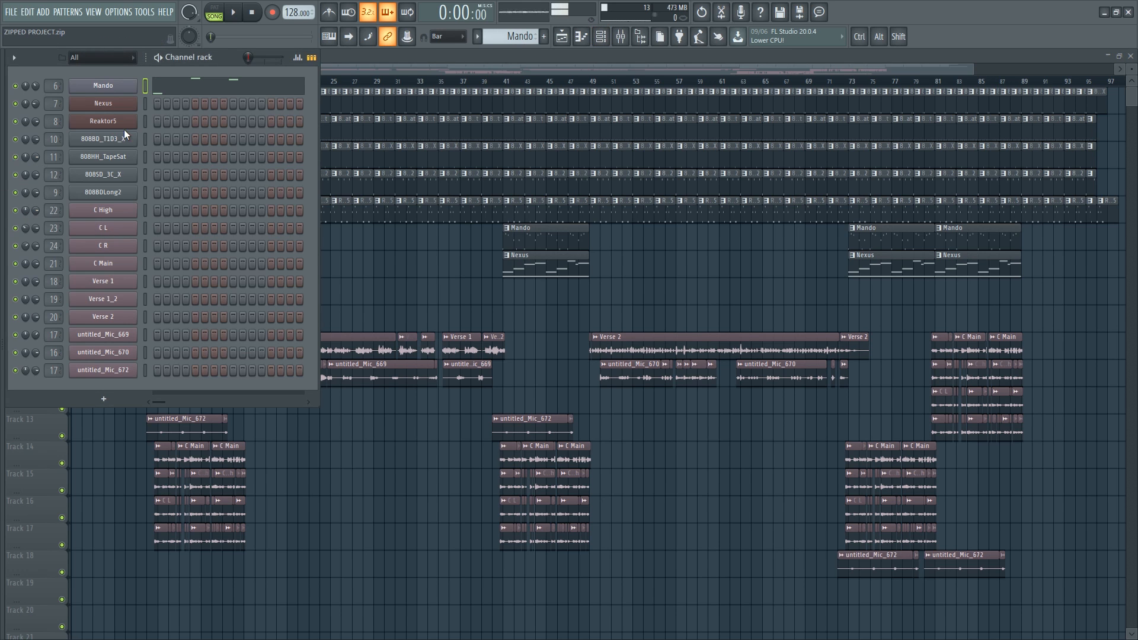
pyautogui.click(124, 97)
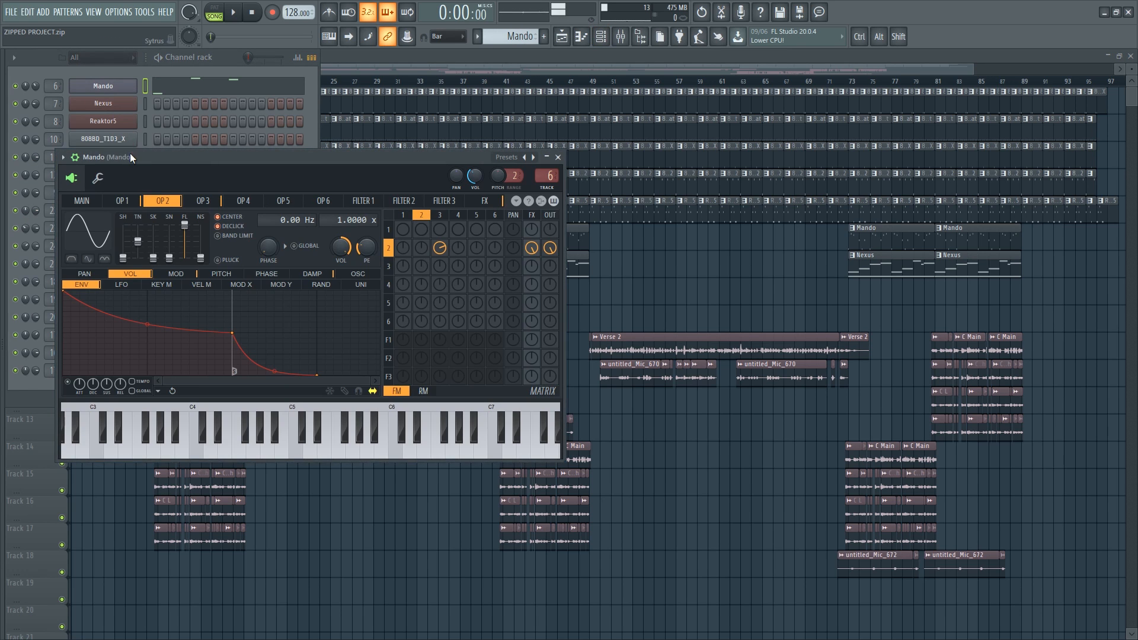
pyautogui.click(124, 104)
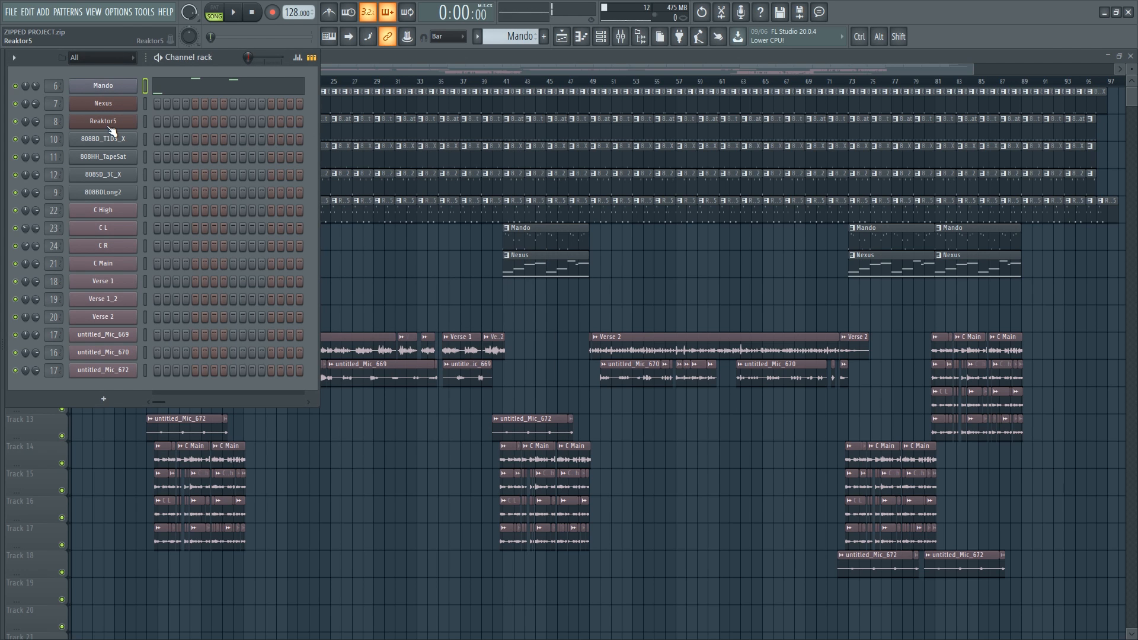
pyautogui.click(109, 123)
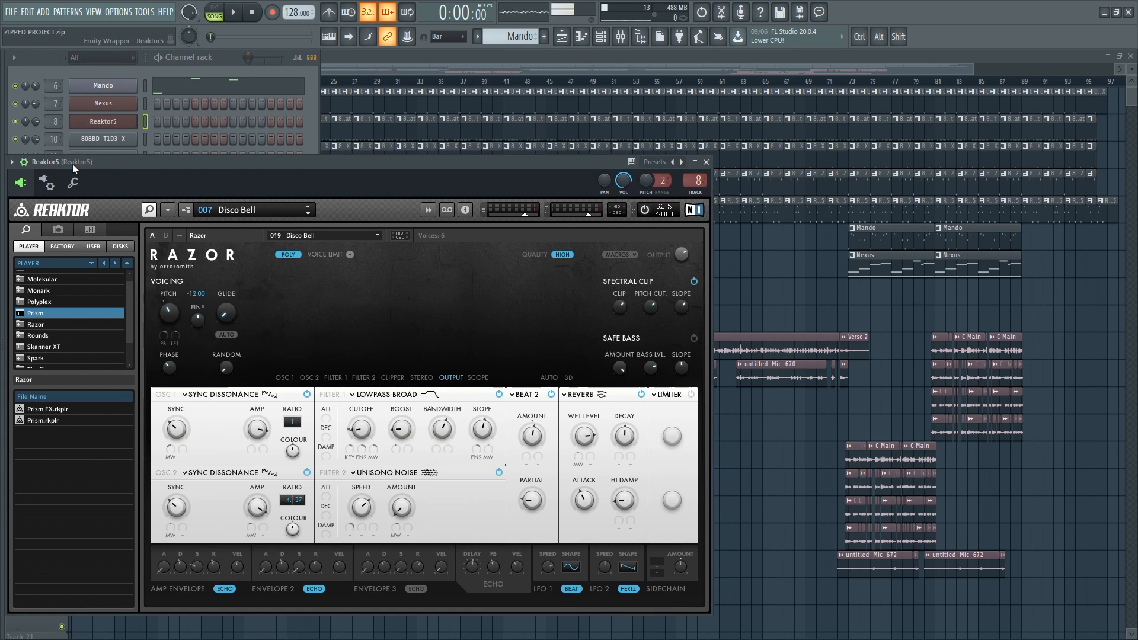
pyautogui.moveTo(72, 163); pyautogui.dragTo(240, 170)
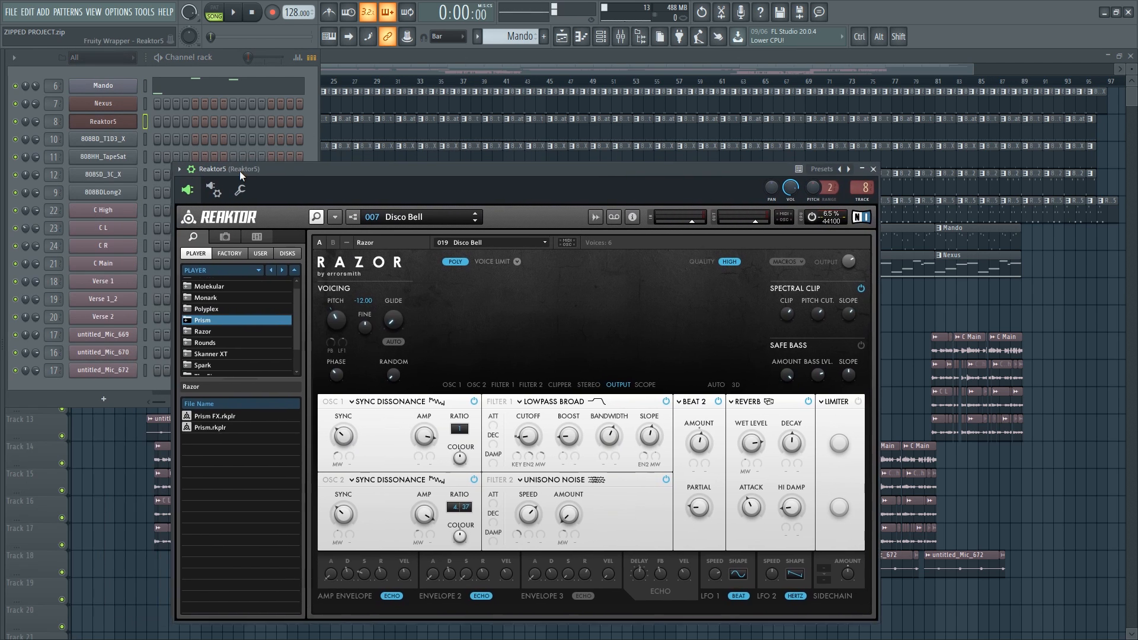
pyautogui.click(596, 55)
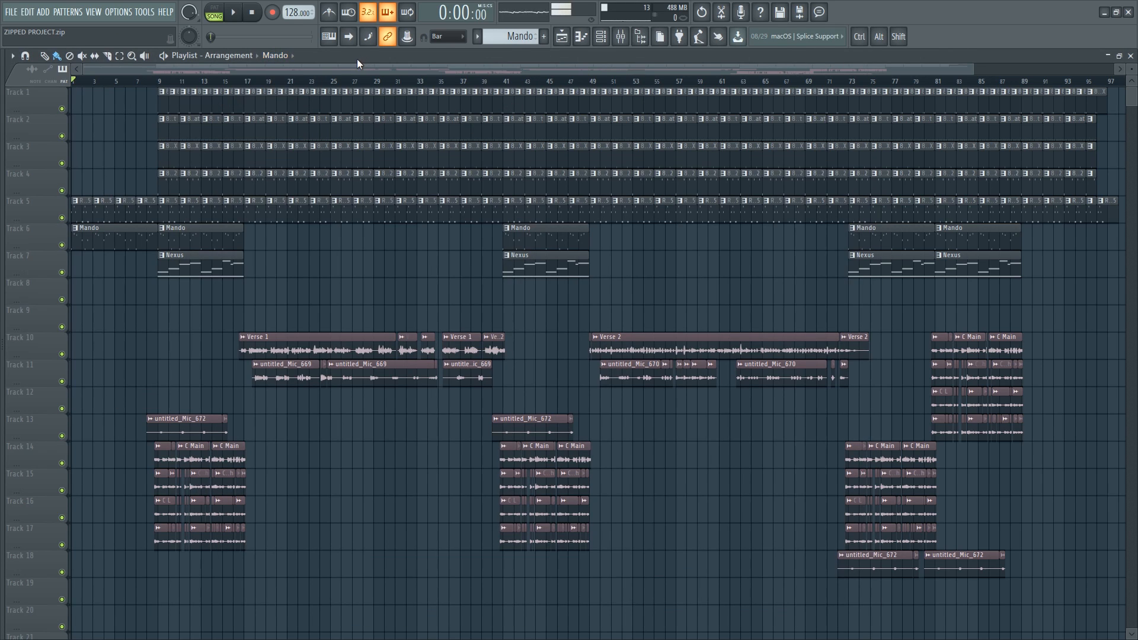
# - Solo Track 5 with the Reaktor5 pattern clips and play it back briefly
pyautogui.scroll(6, 71, 222)
pyautogui.click(120, 214)
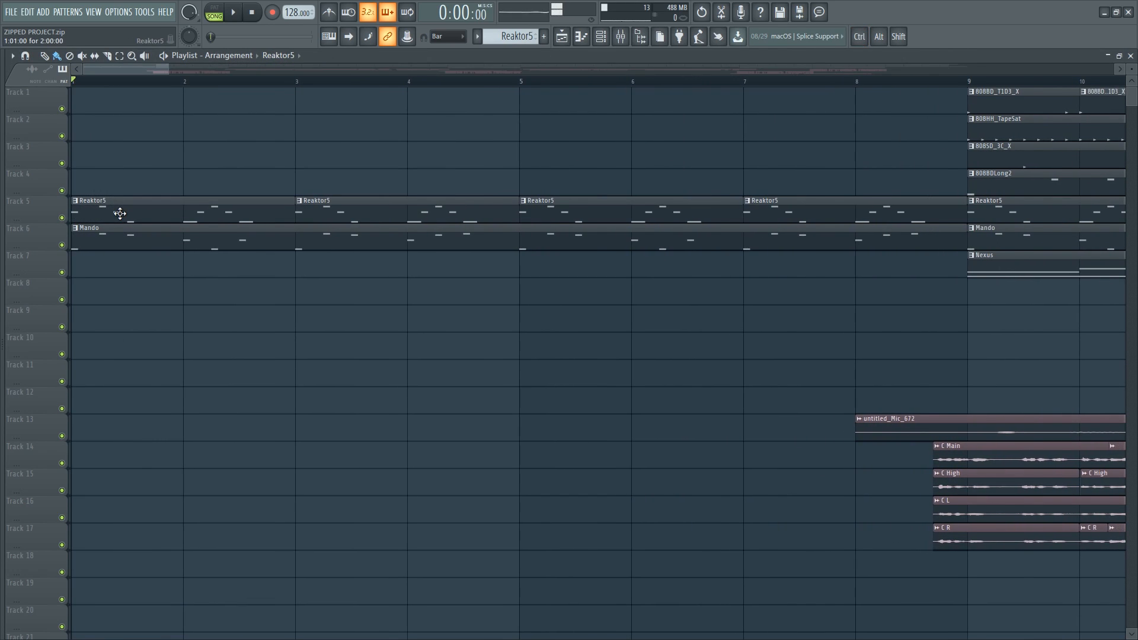
pyautogui.scroll(-8, 116, 213)
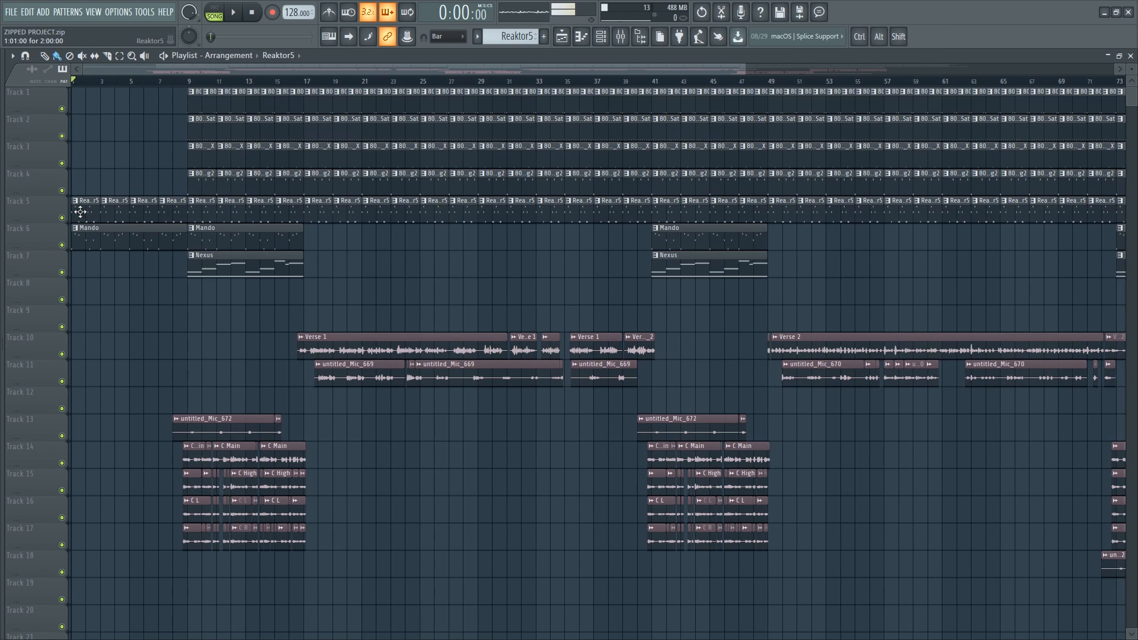
pyautogui.rightClick(62, 217)
pyautogui.press('space')
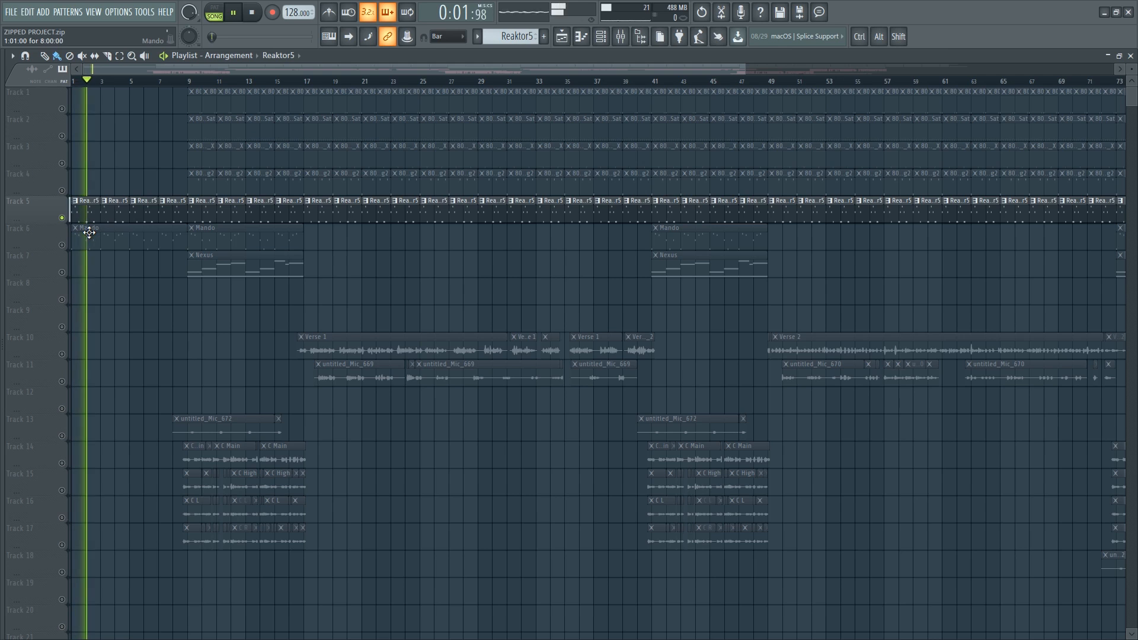
pyautogui.press('space')
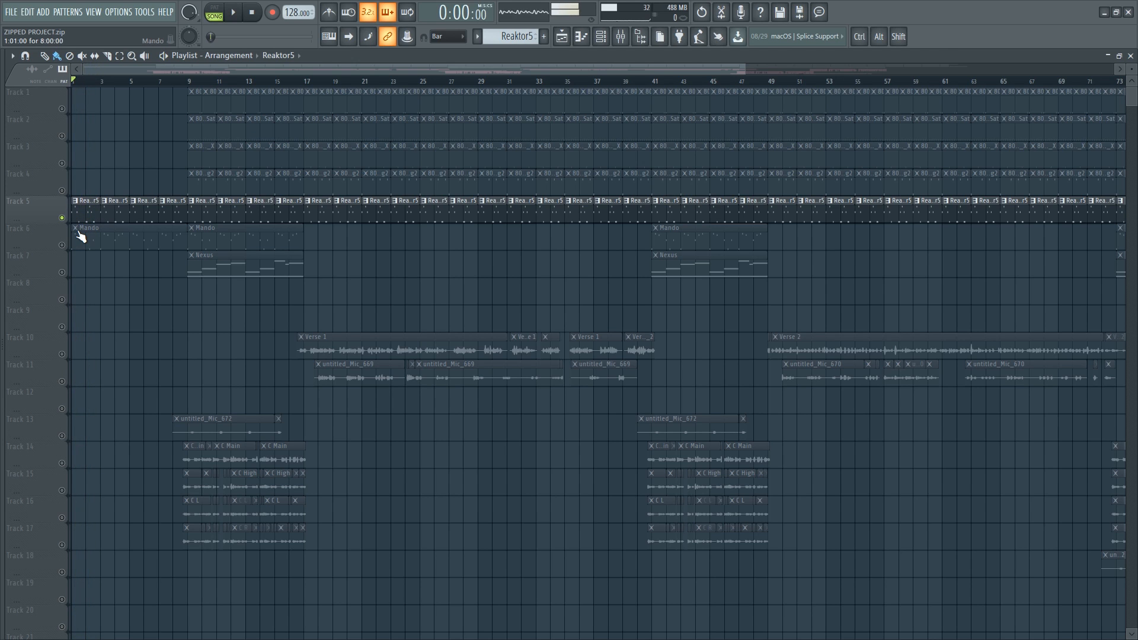
# - Consolidate Track 5 from song start into a single audio clip, starting the render with default settings
pyautogui.rightClick(41, 208)
pyautogui.click(108, 294)
pyautogui.moveTo(112, 367)
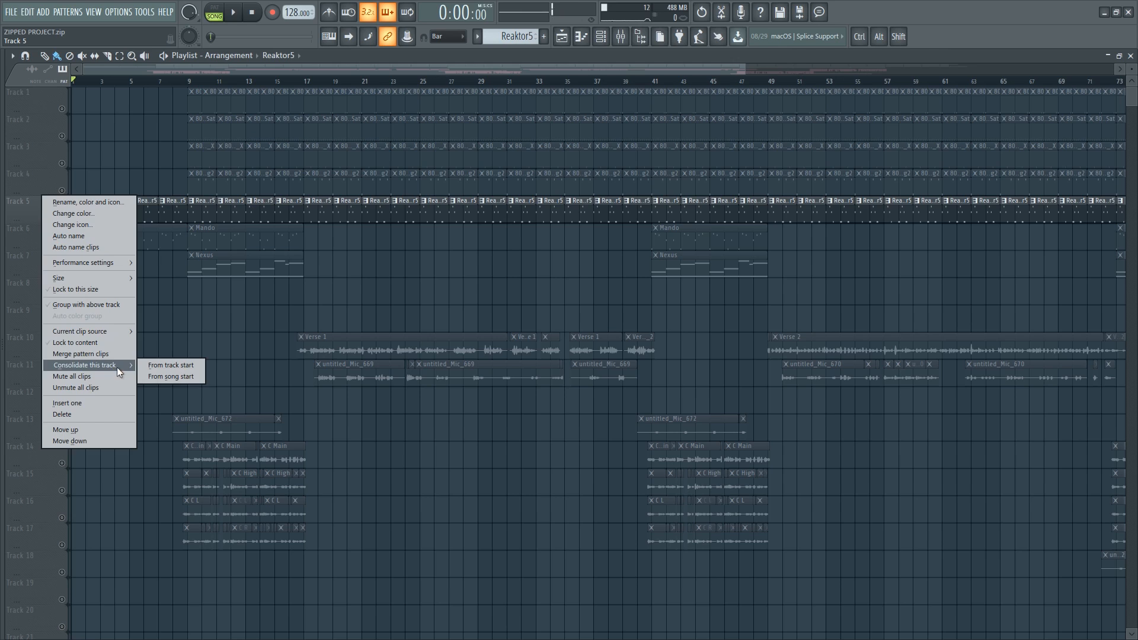
pyautogui.click(175, 377)
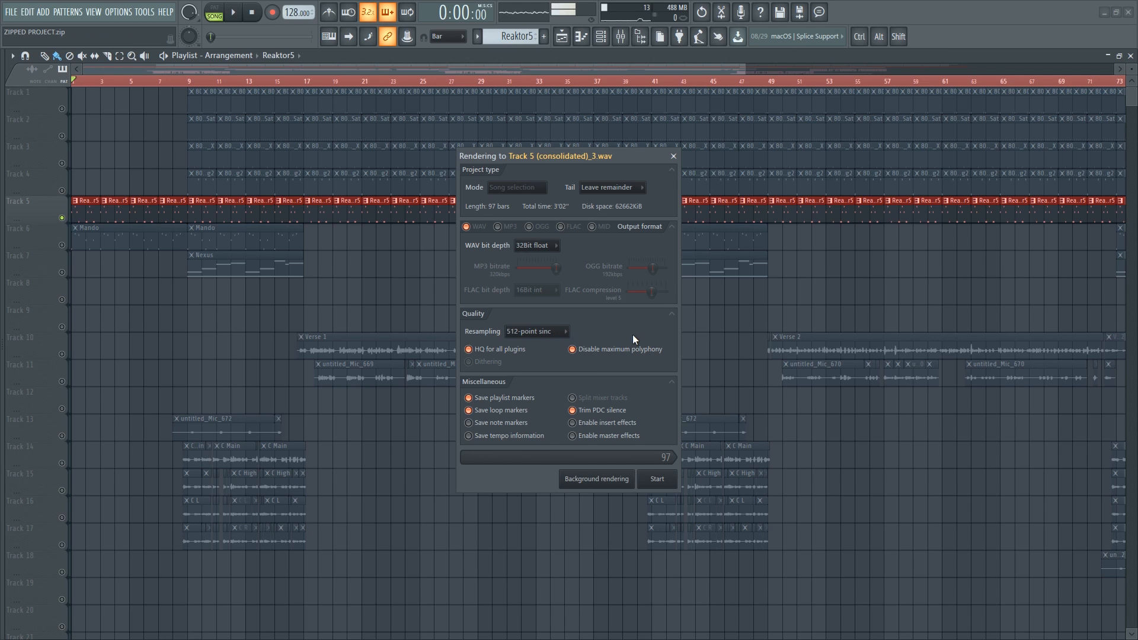
pyautogui.click(656, 479)
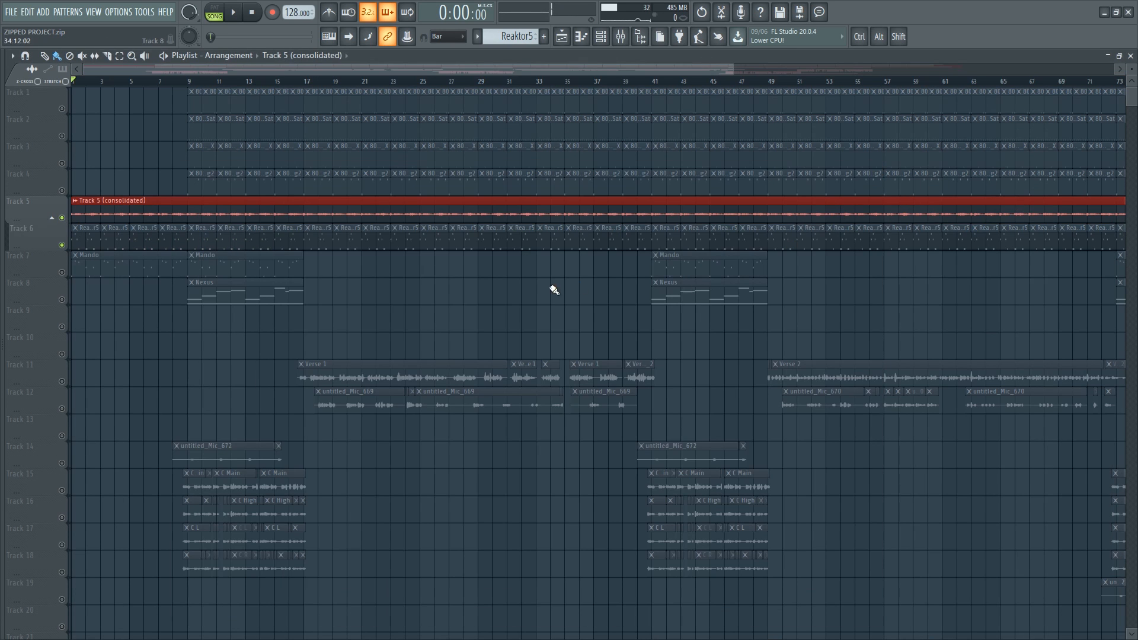
# - Play back the beginning of the song to listen to the consolidated Track 5 audio
pyautogui.scroll(6, 87, 216)
pyautogui.scroll(7, 78, 202)
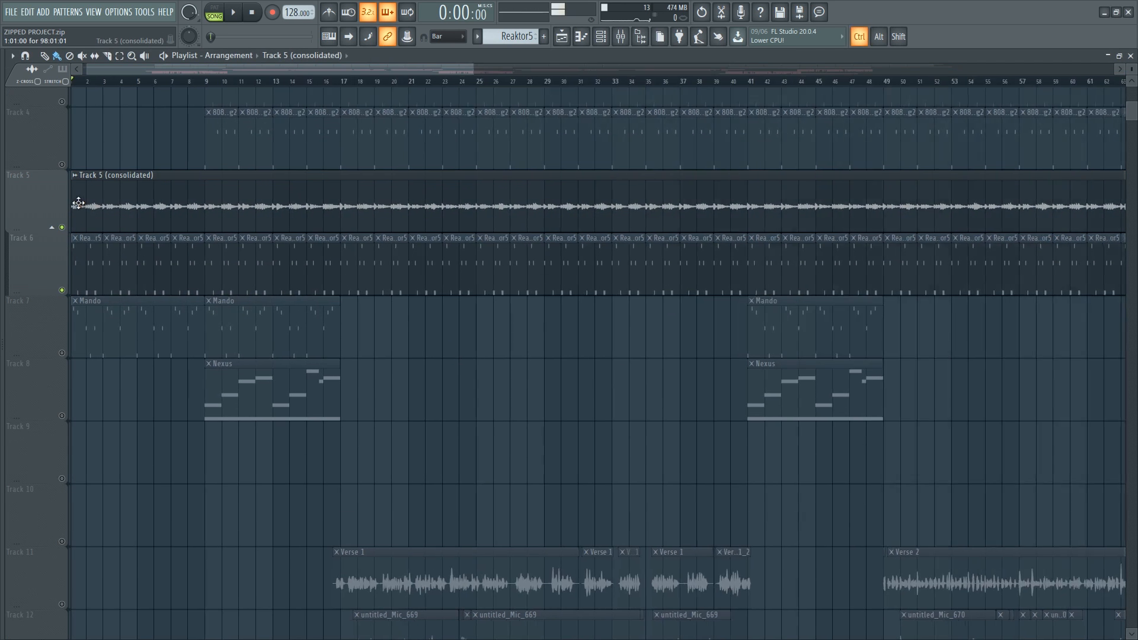
pyautogui.scroll(3, 75, 203)
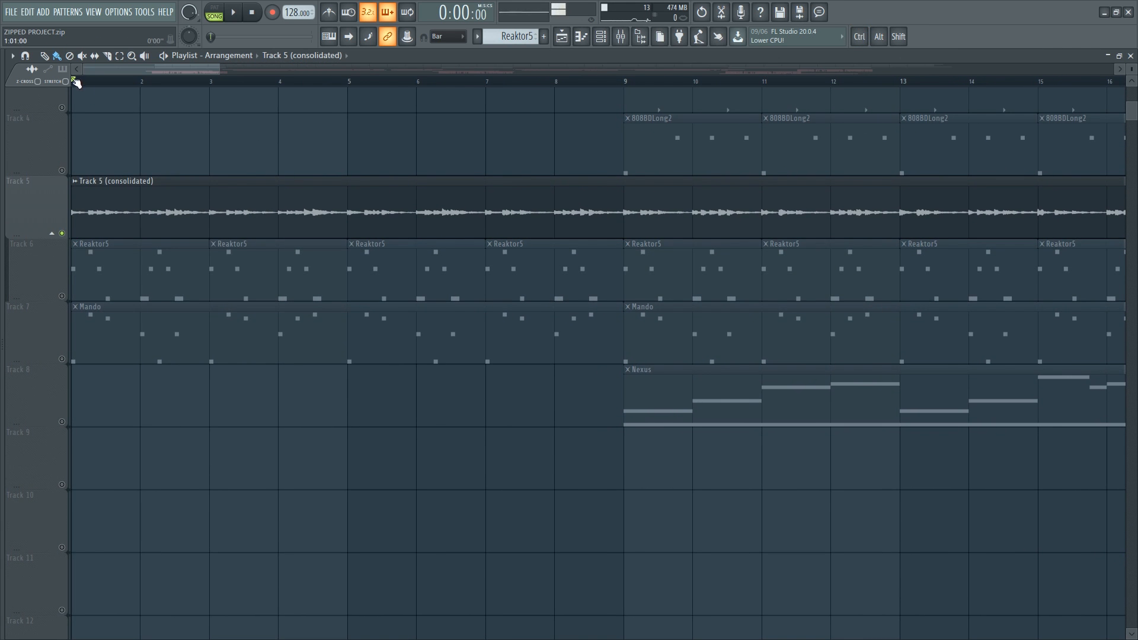
pyautogui.press('space')
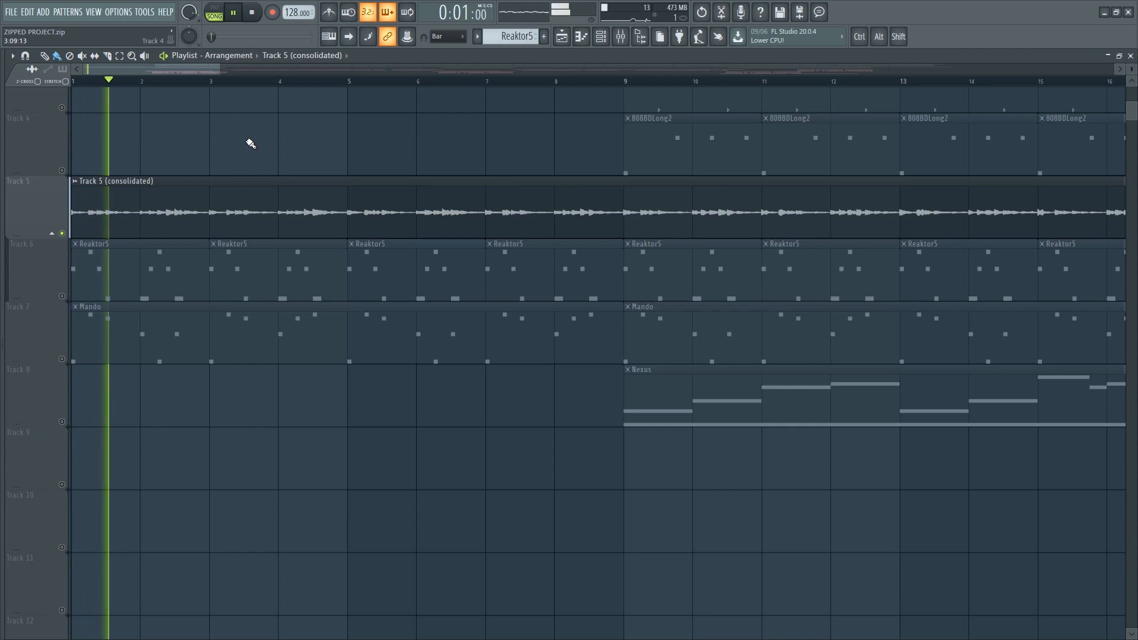
pyautogui.press('space')
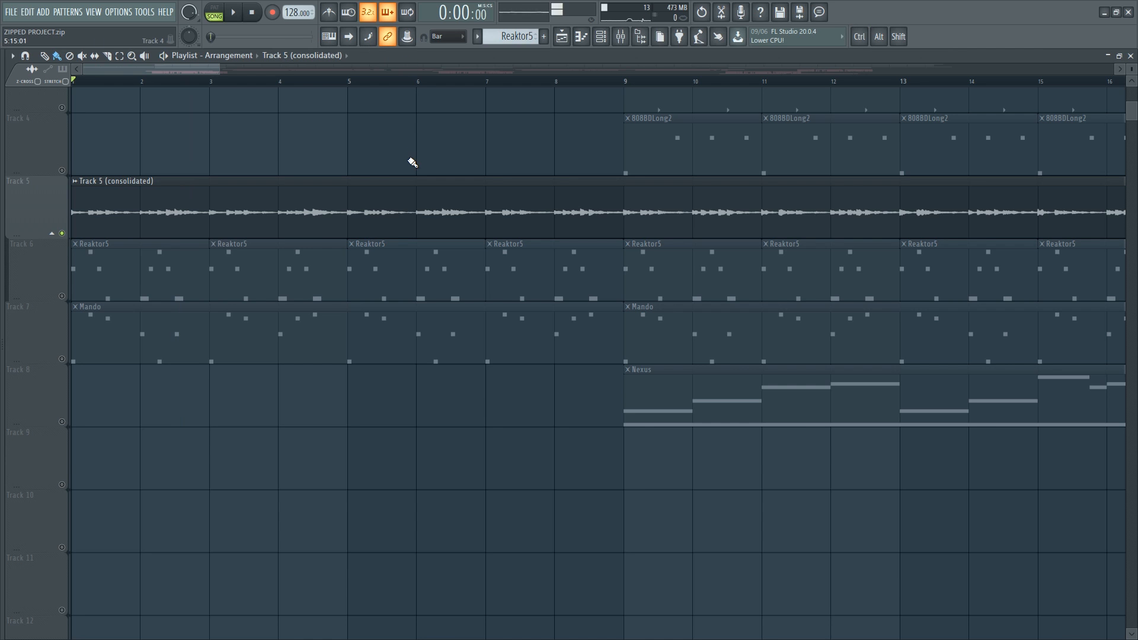
# - Review the consolidated Track 5 clip across the whole song, then unsolo Track 5
pyautogui.keyDown('ctrl'); pyautogui.rightClick(404, 152); pyautogui.keyUp('ctrl')
pyautogui.keyDown('alt'); pyautogui.scroll(5, 592, 226); pyautogui.keyUp('alt')
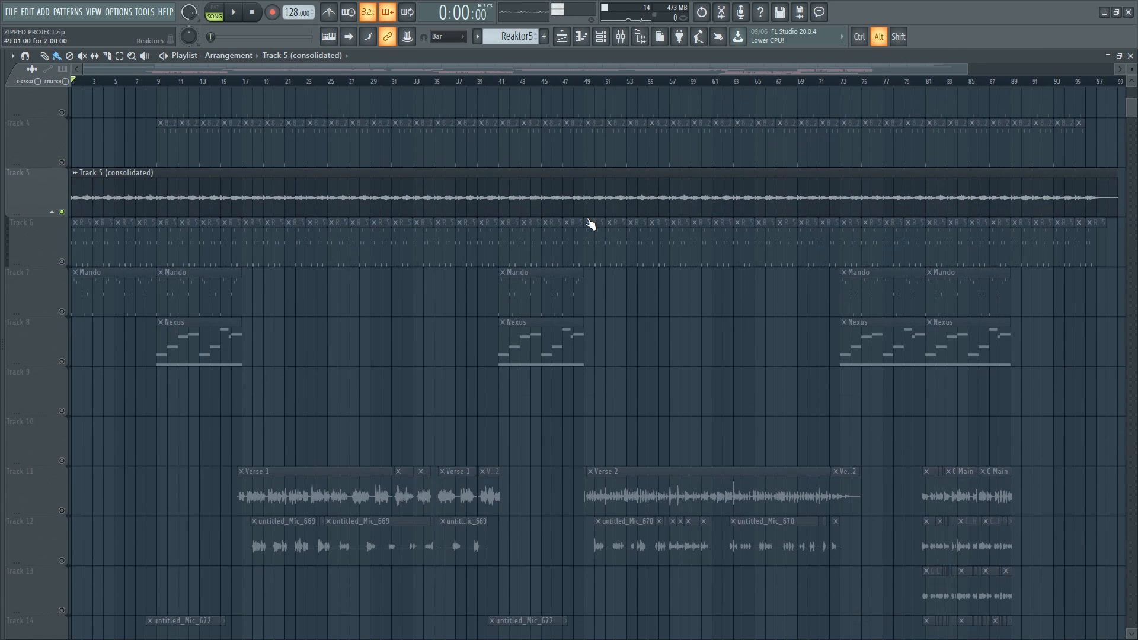
pyautogui.moveTo(1066, 168); pyautogui.dragTo(852, 261)
pyautogui.keyDown('ctrl'); pyautogui.scroll(6, 852, 261); pyautogui.keyUp('ctrl')
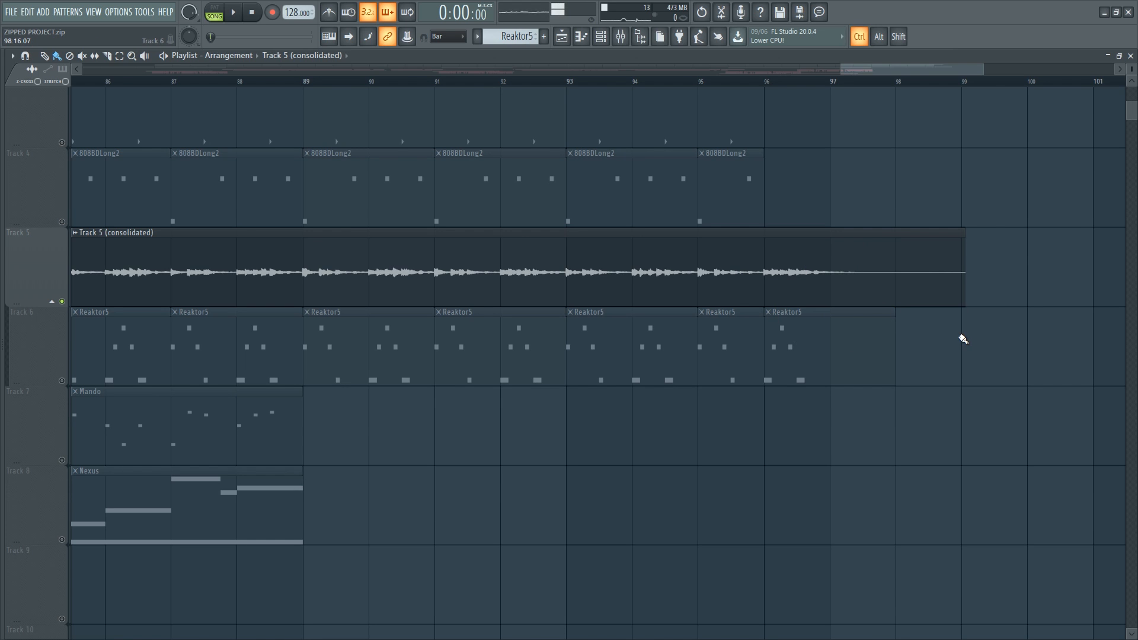
pyautogui.keyDown('ctrl'); pyautogui.scroll(-6, 963, 339); pyautogui.keyUp('ctrl')
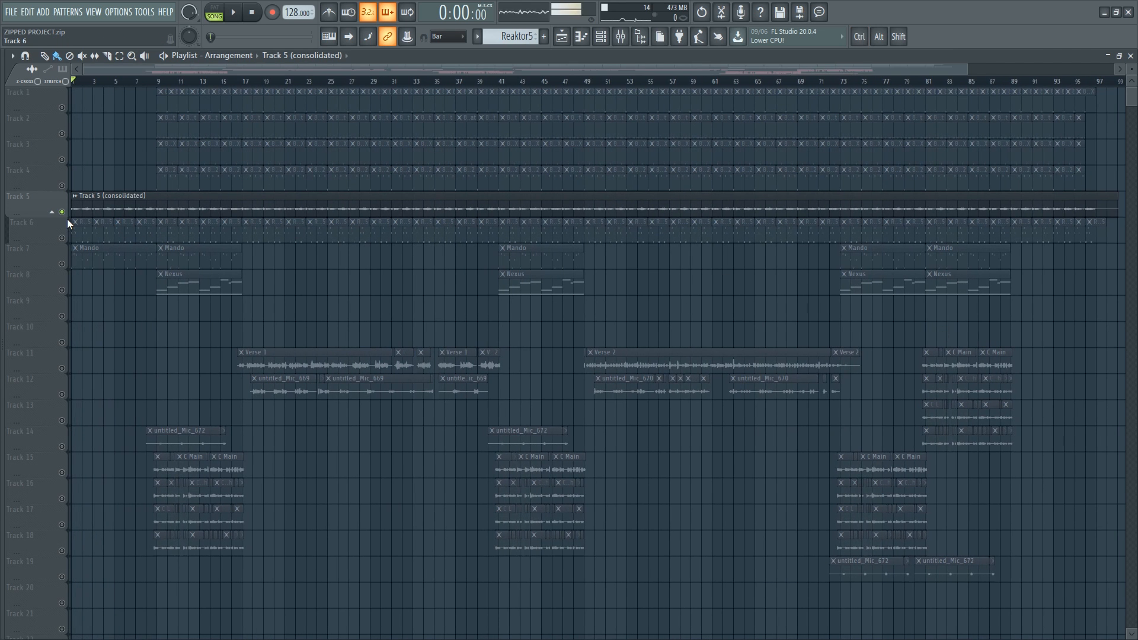
pyautogui.rightClick(62, 212)
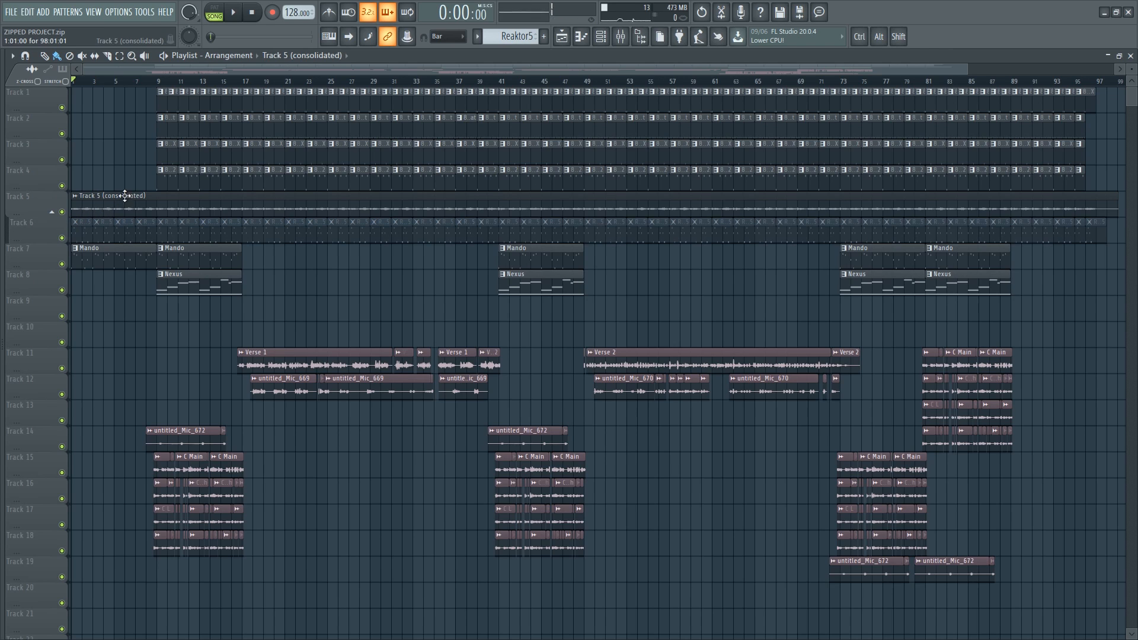
# - Delete the Nexus clips on Track 8 except the first one at bar 9
pyautogui.click(532, 291)
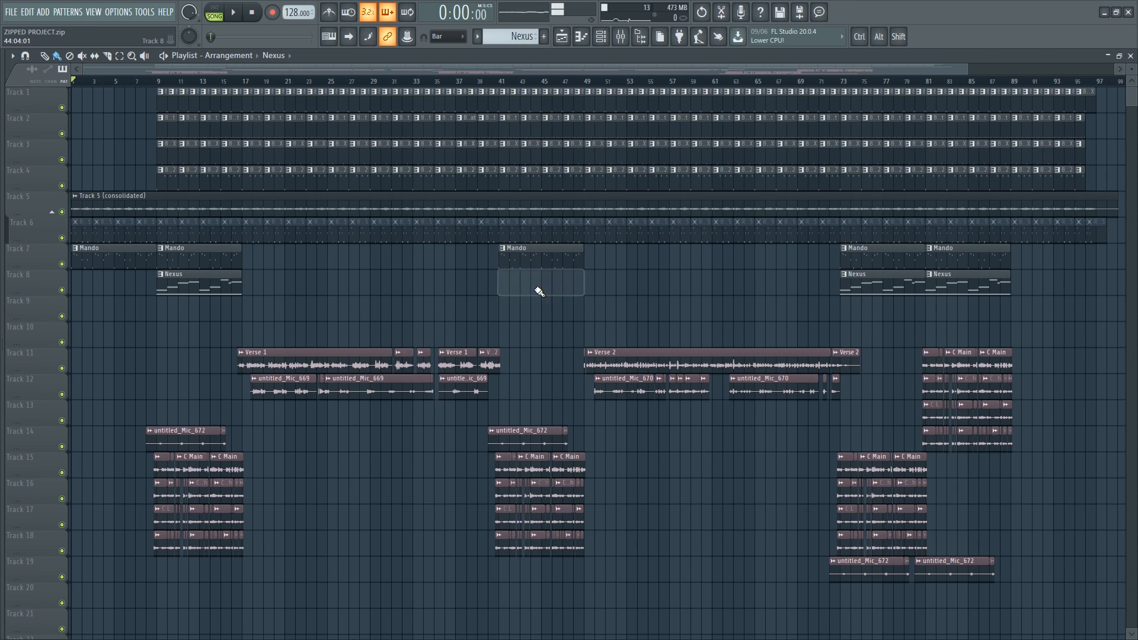
pyautogui.rightClick(534, 290)
pyautogui.rightClick(937, 291)
pyautogui.rightClick(878, 290)
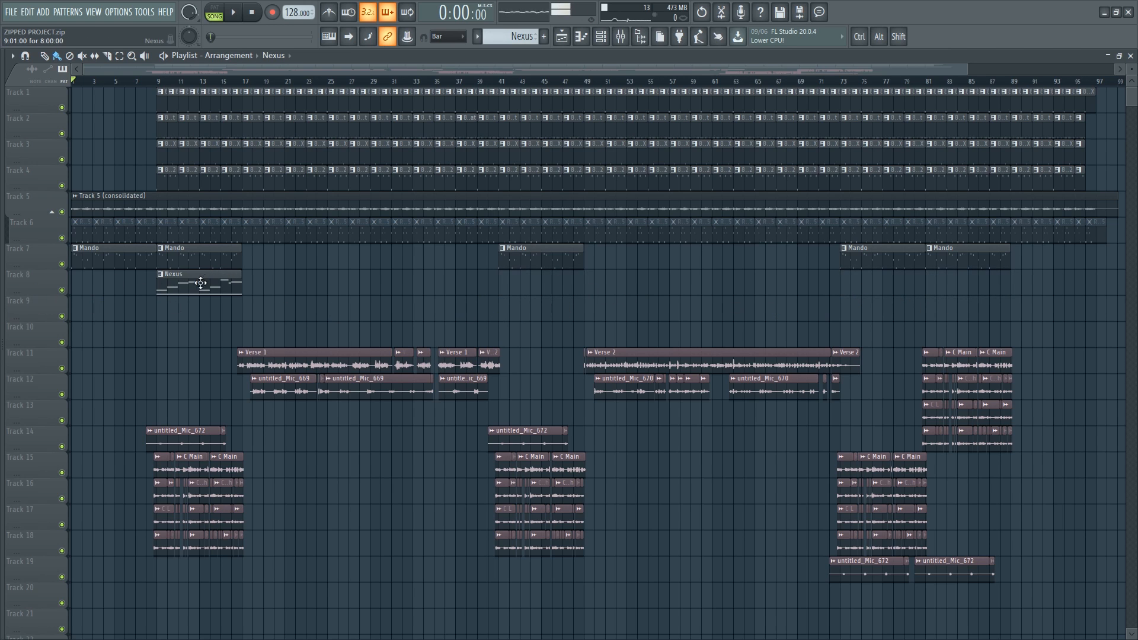
# - Consolidate Track 8 into a single audio clip, starting the render with default settings
pyautogui.rightClick(17, 280)
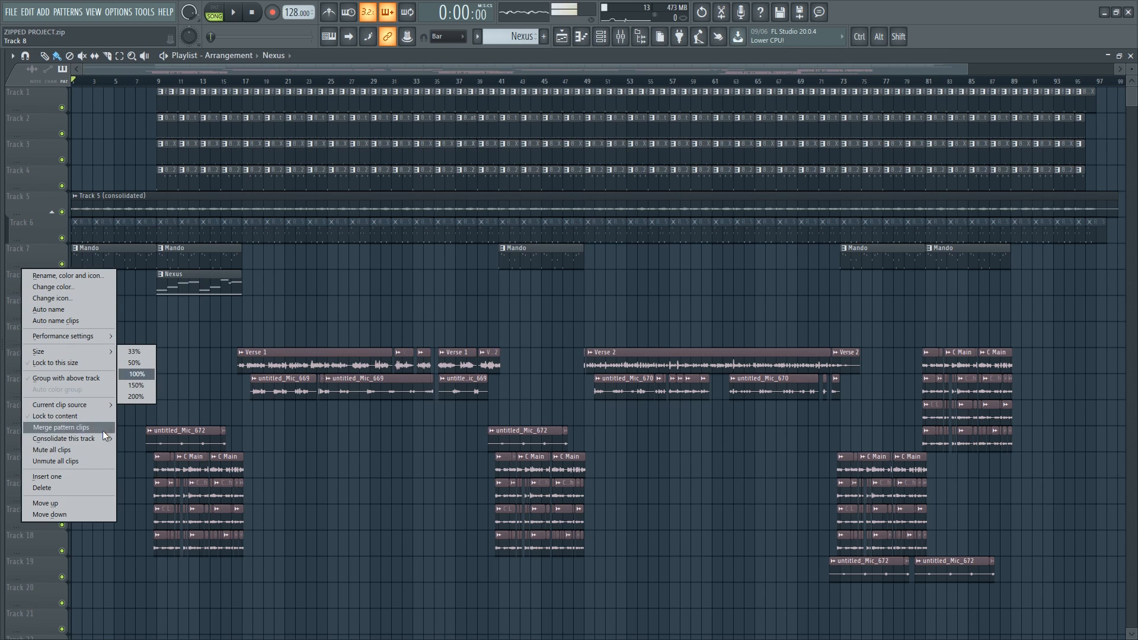
pyautogui.moveTo(105, 439)
pyautogui.click(167, 440)
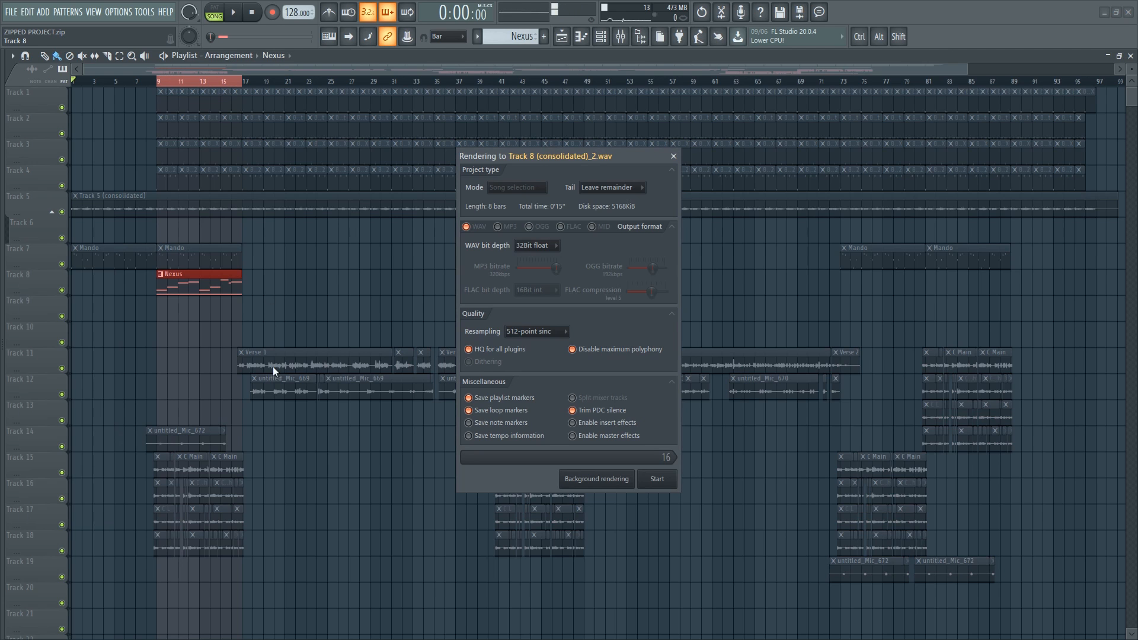
pyautogui.click(657, 481)
# - Play back the section containing the consolidated Track 8 audio clip
pyautogui.scroll(6, 101, 351)
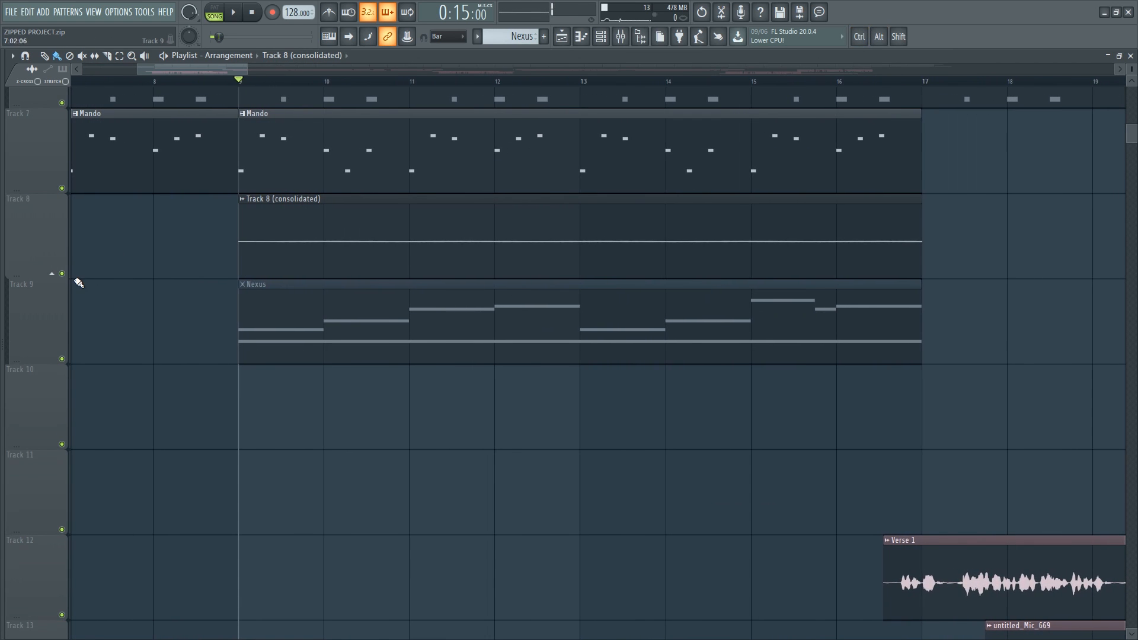
pyautogui.press('space')
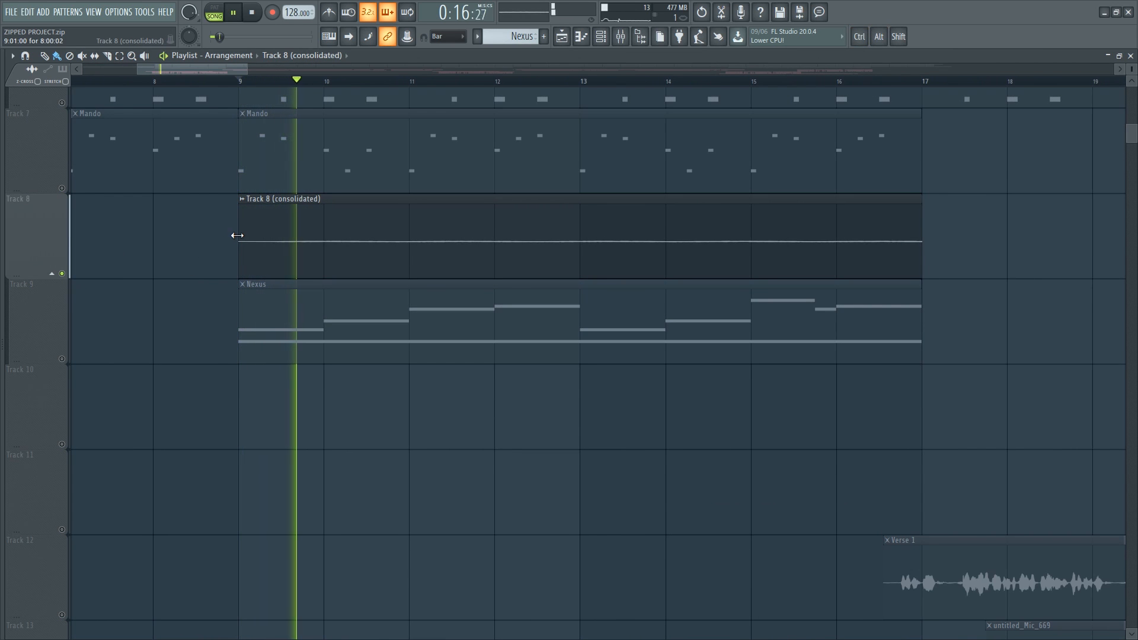
pyautogui.scroll(3, 279, 236)
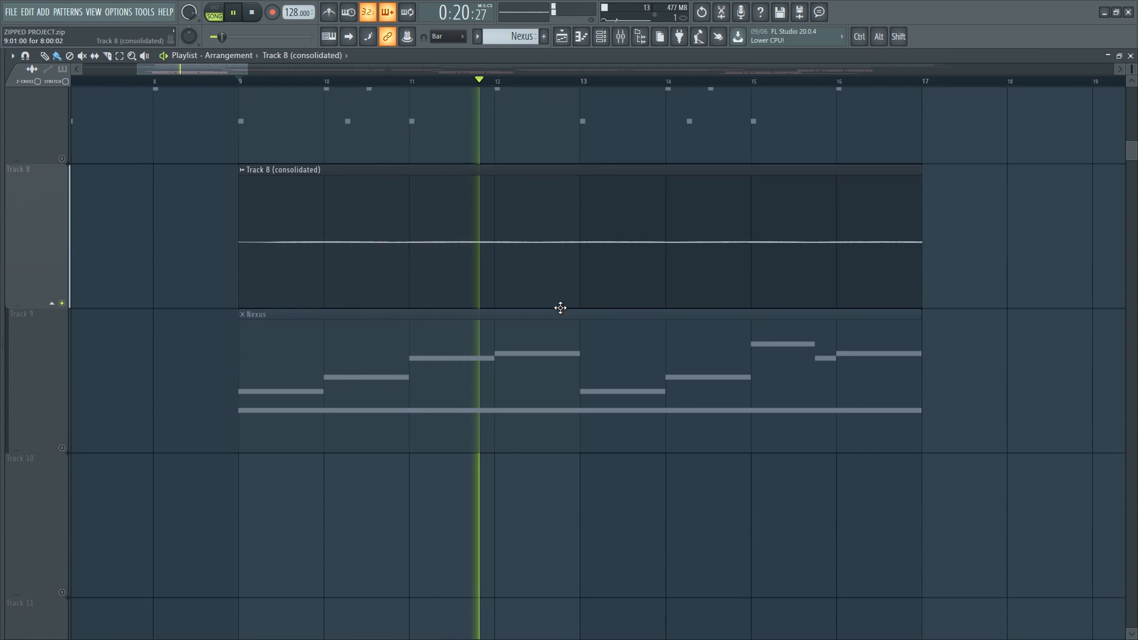
pyautogui.press('space')
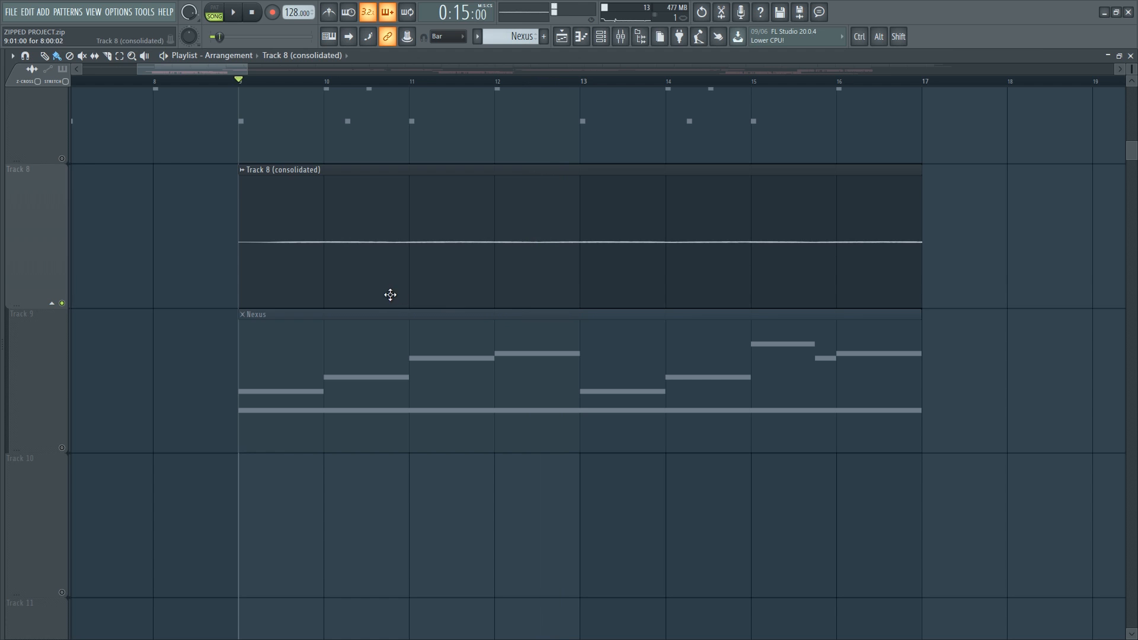
# - Open the consolidated Track 8 clip's settings, toggle Normalize on and off to inspect the waveform, and close them
pyautogui.doubleClick(470, 285)
pyautogui.click(244, 282)
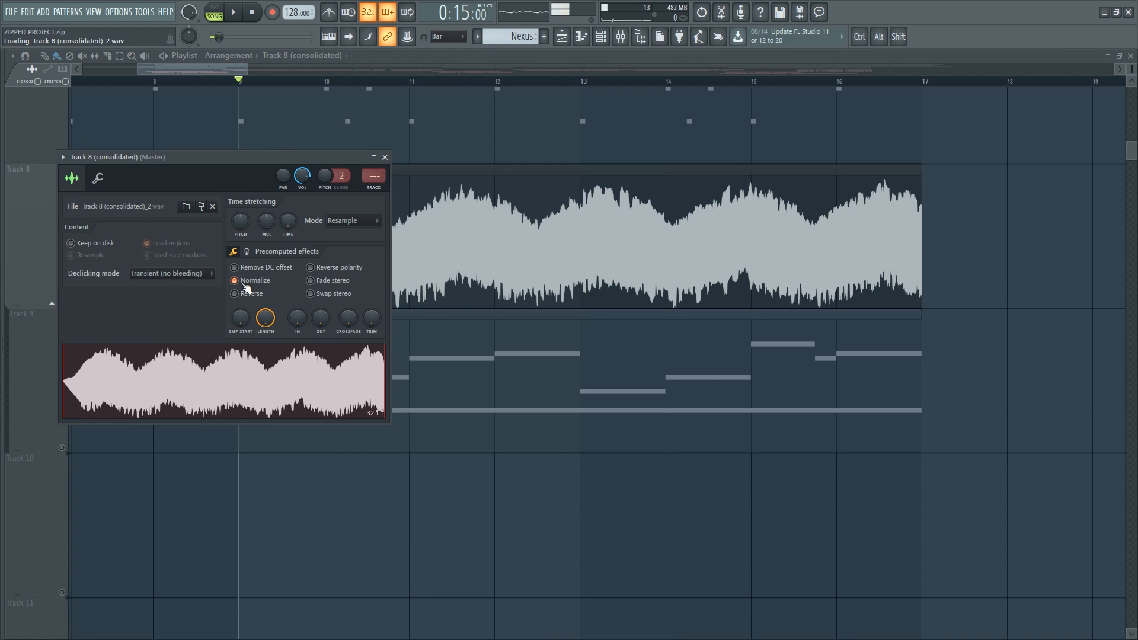
pyautogui.click(244, 282)
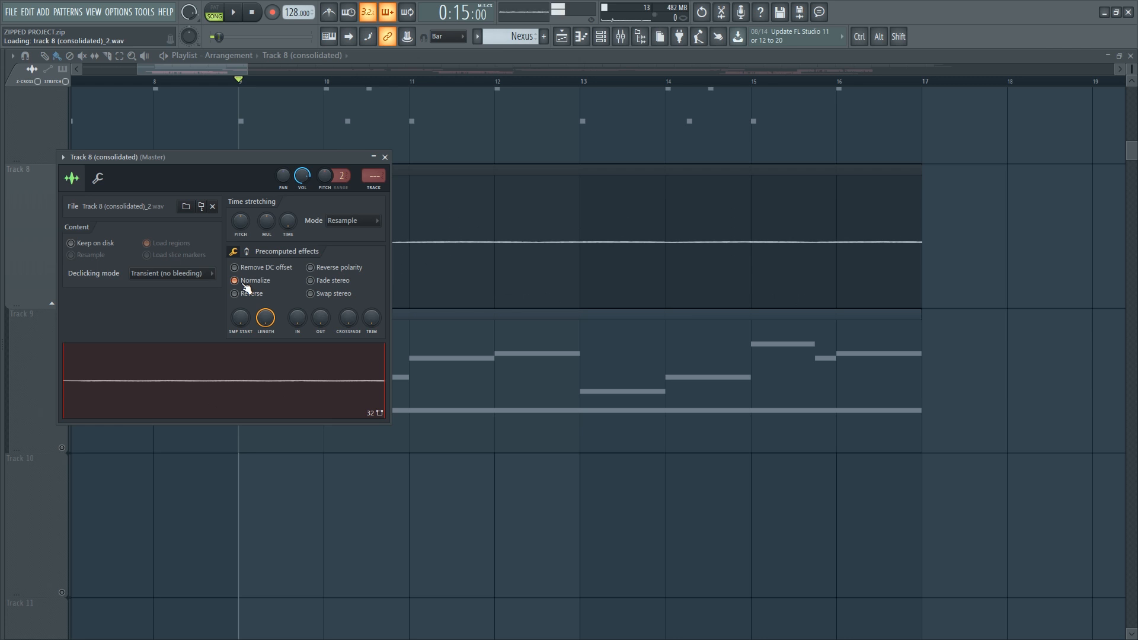
pyautogui.click(384, 157)
pyautogui.keyDown('ctrl'); pyautogui.keyDown('shift'); pyautogui.rightClick(134, 297); pyautogui.keyUp('shift'); pyautogui.keyUp('ctrl')
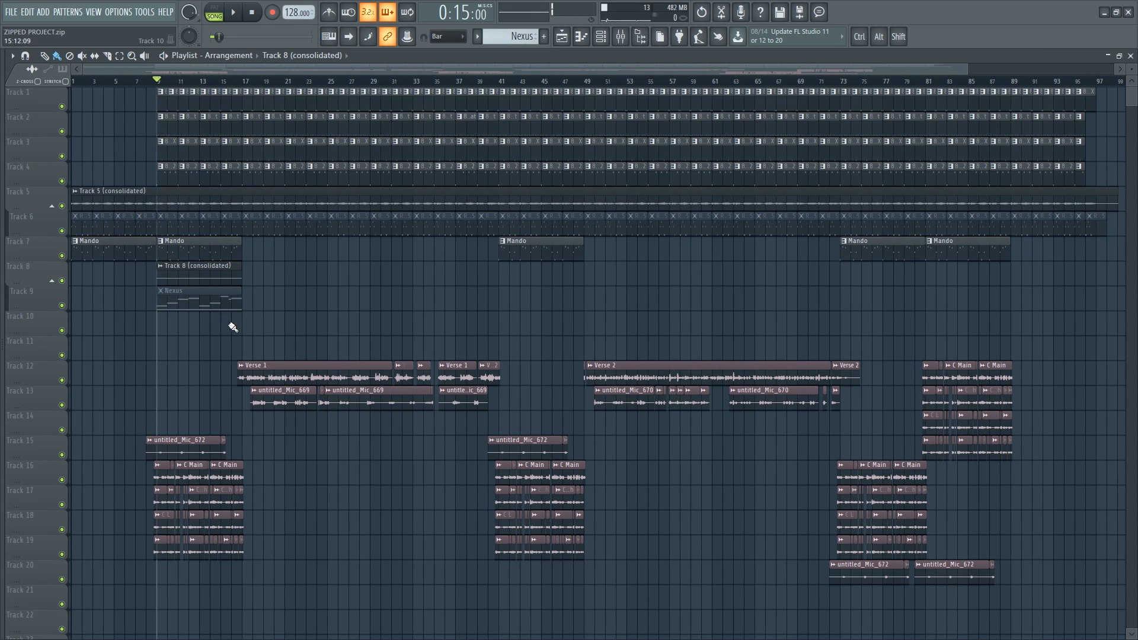
pyautogui.click(13, 13)
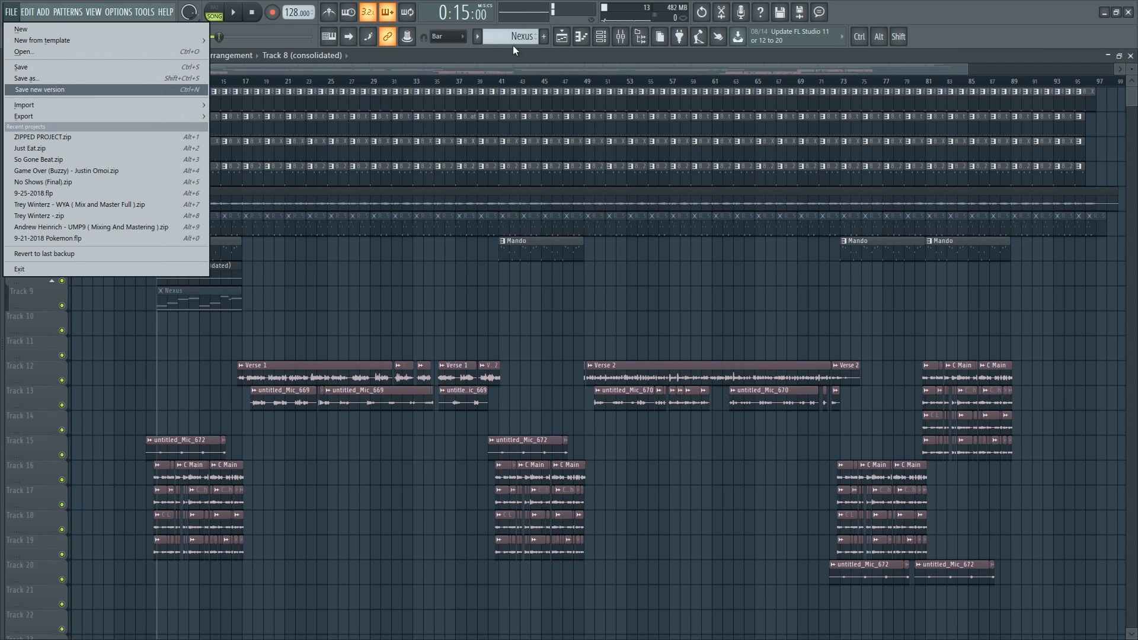
pyautogui.click(535, 61)
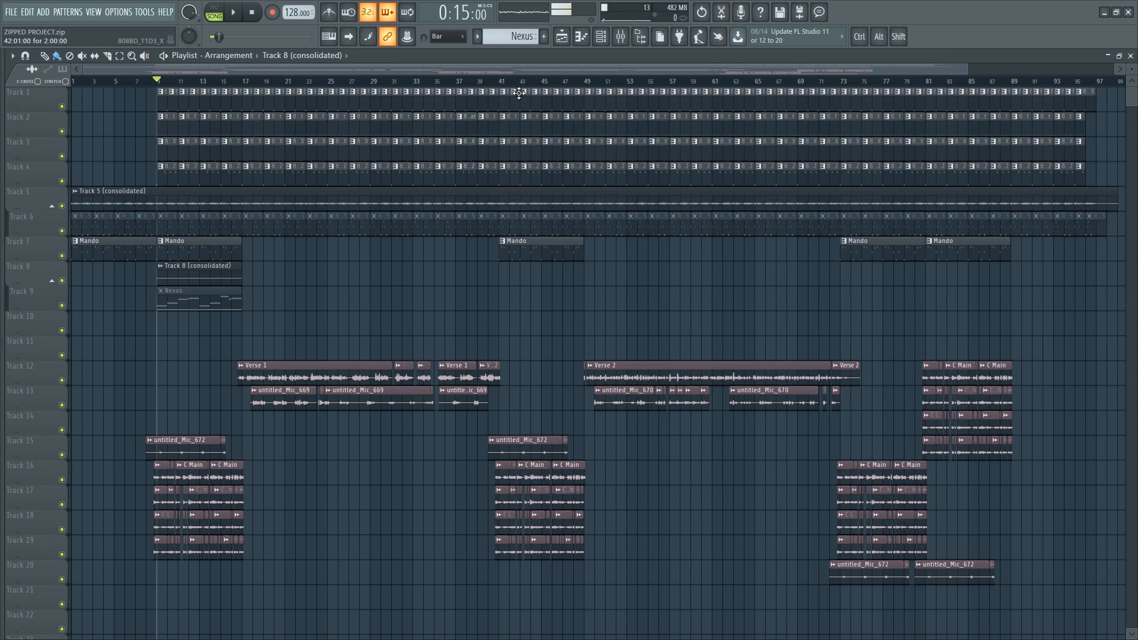
# - Open the mixer and load the Driver effect into the first slot of the Mando insert
pyautogui.press('F9')
pyautogui.click(252, 287)
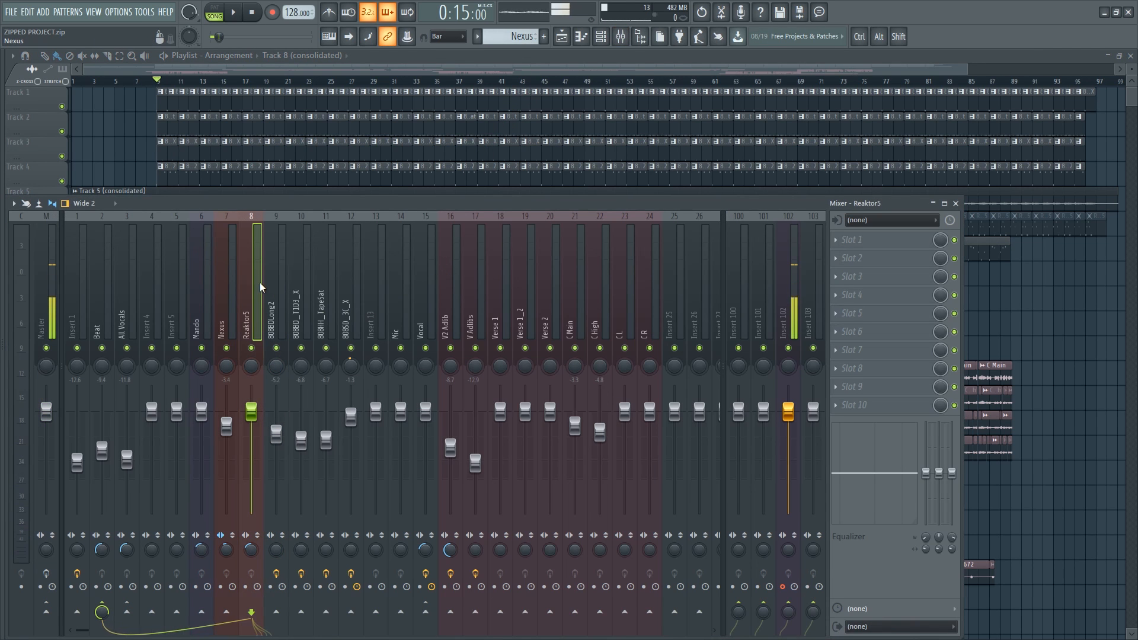
pyautogui.click(237, 284)
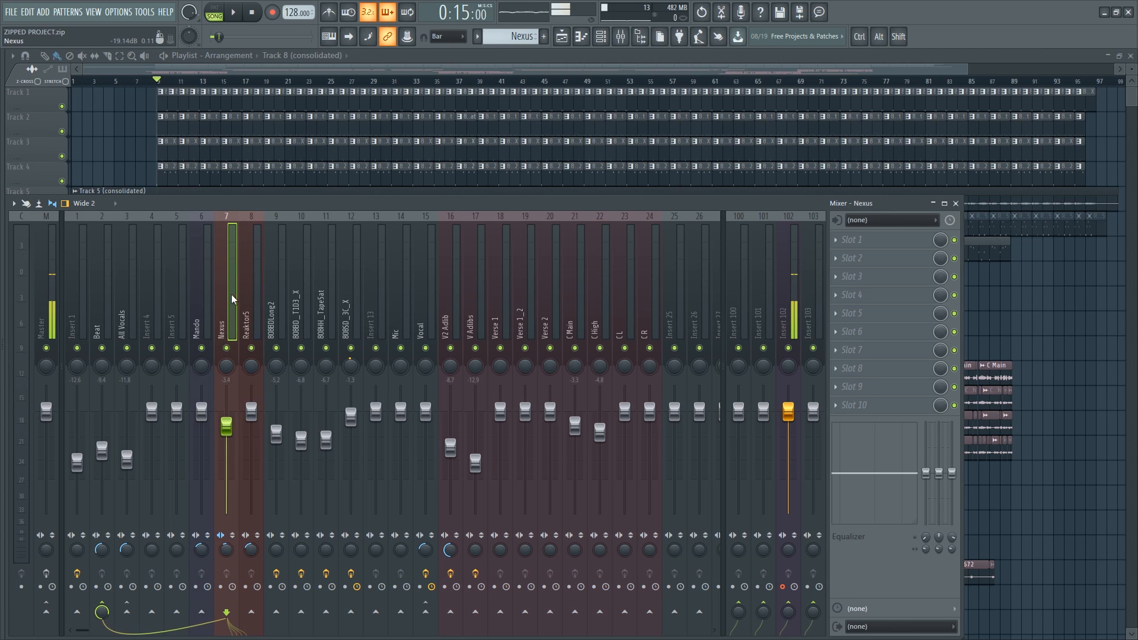
pyautogui.click(863, 243)
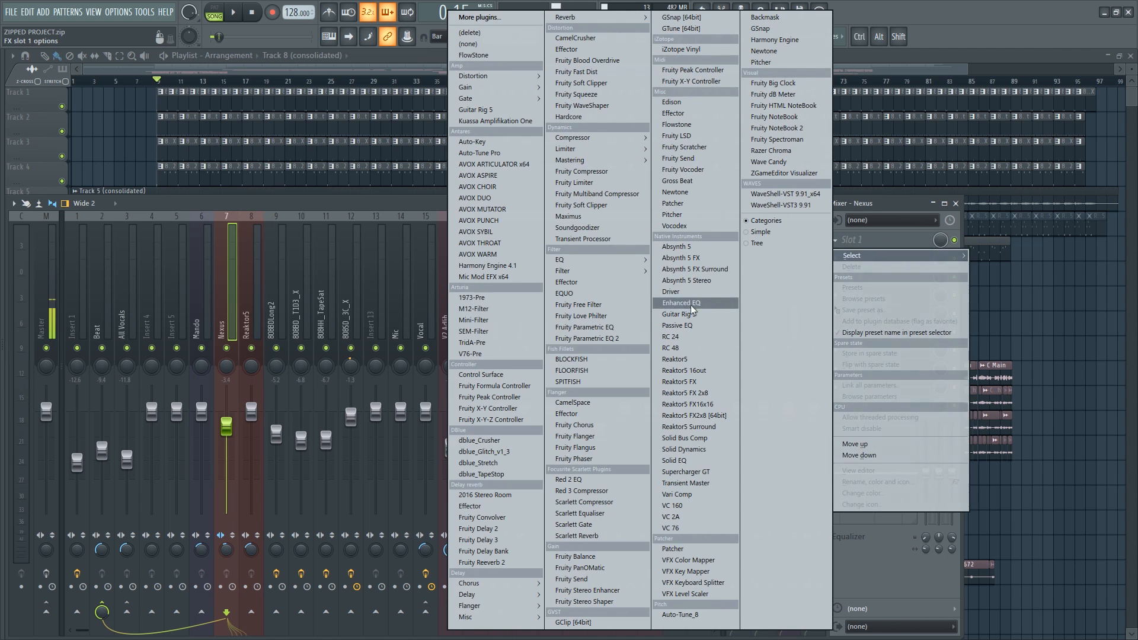
pyautogui.click(181, 301)
pyautogui.click(203, 298)
pyautogui.click(241, 297)
pyautogui.click(203, 299)
pyautogui.click(866, 241)
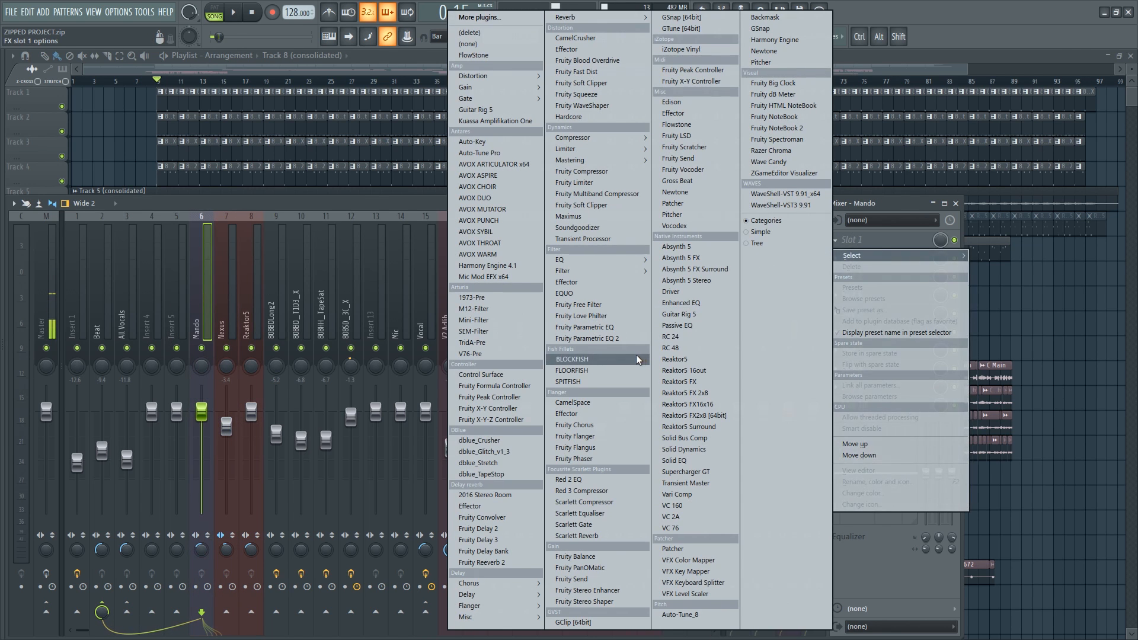
pyautogui.click(691, 292)
# - Move the Driver plugin window and nudge its RES knob slightly
pyautogui.moveTo(118, 114); pyautogui.dragTo(474, 172)
pyautogui.moveTo(494, 288)
pyautogui.moveTo(452, 266); pyautogui.dragTo(452, 257)
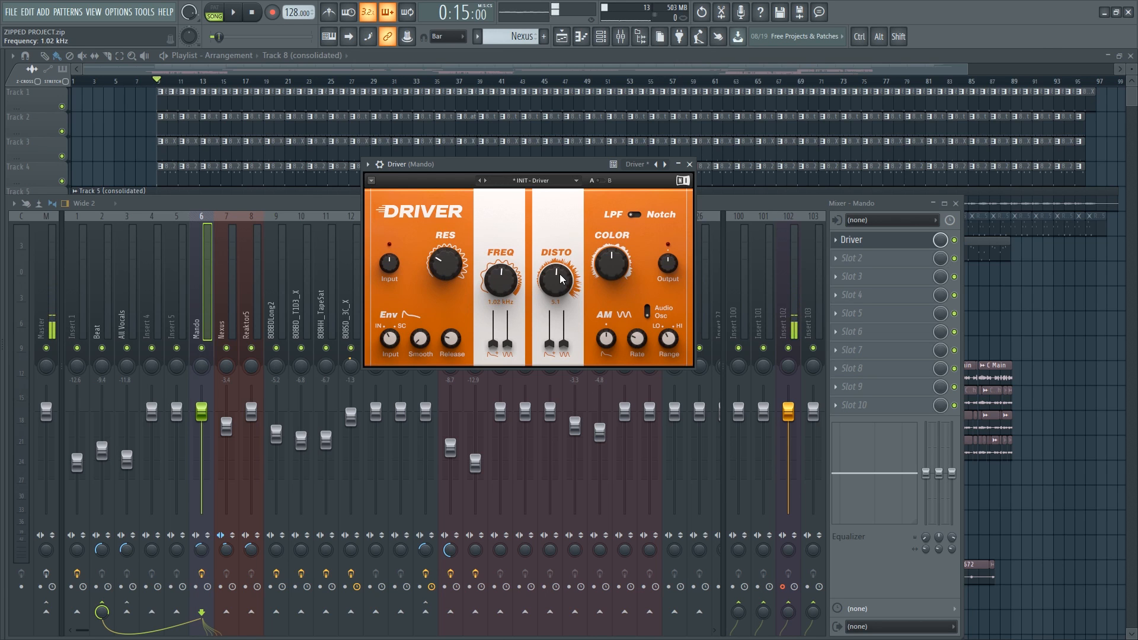
# - Solo the Mando track and play it back while switching the Driver effect off and on to compare
pyautogui.rightClick(122, 137)
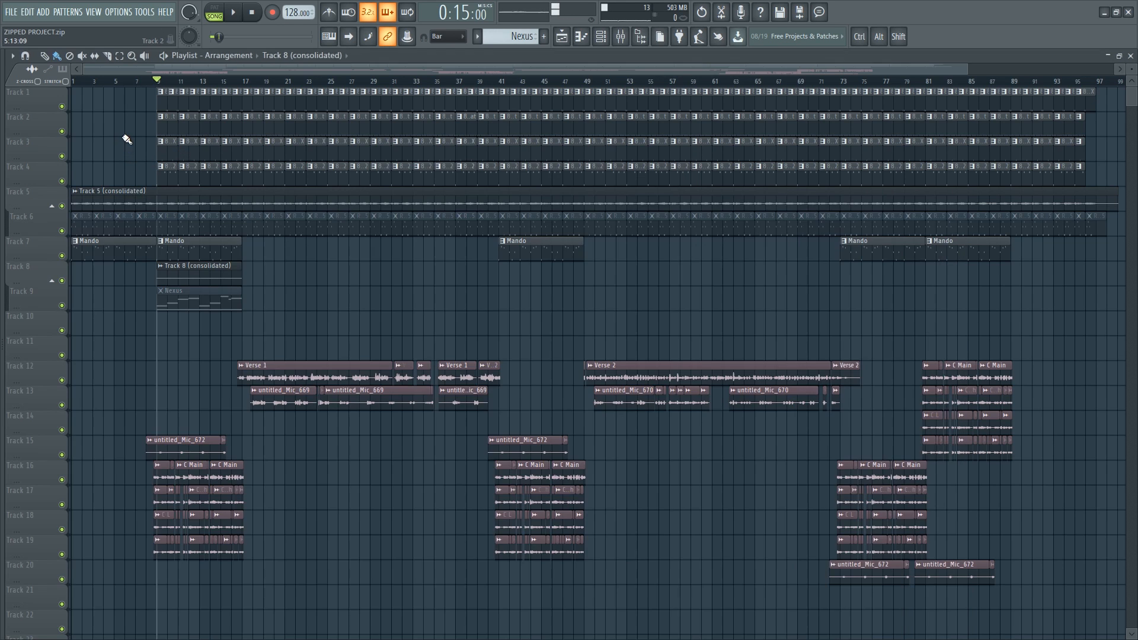
pyautogui.rightClick(62, 256)
pyautogui.press('space')
pyautogui.press('F9')
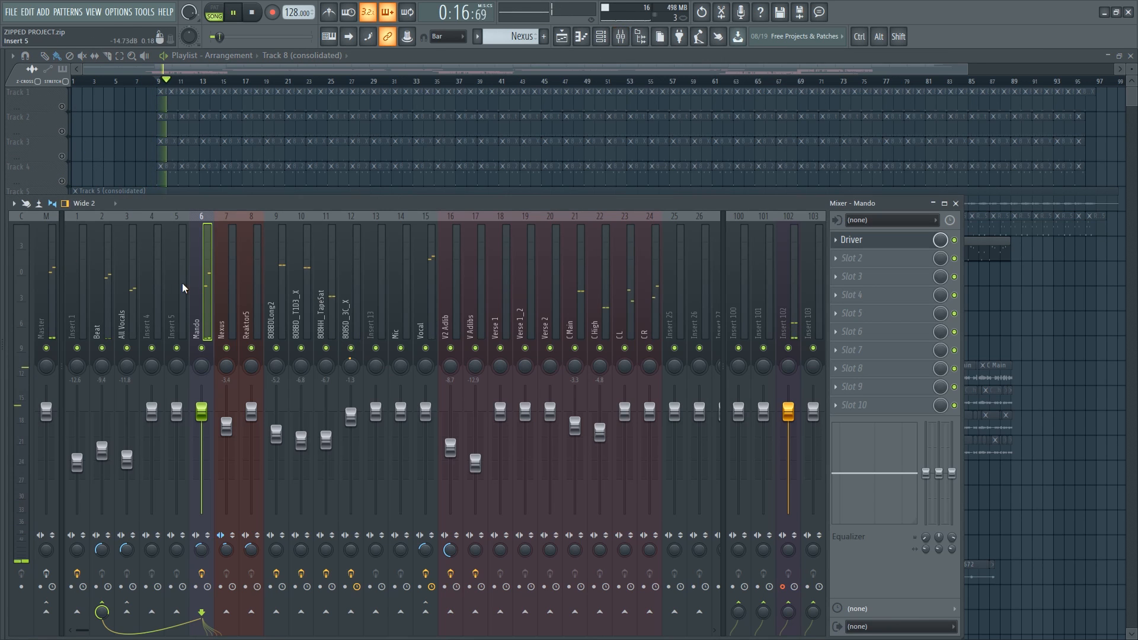
pyautogui.click(955, 240)
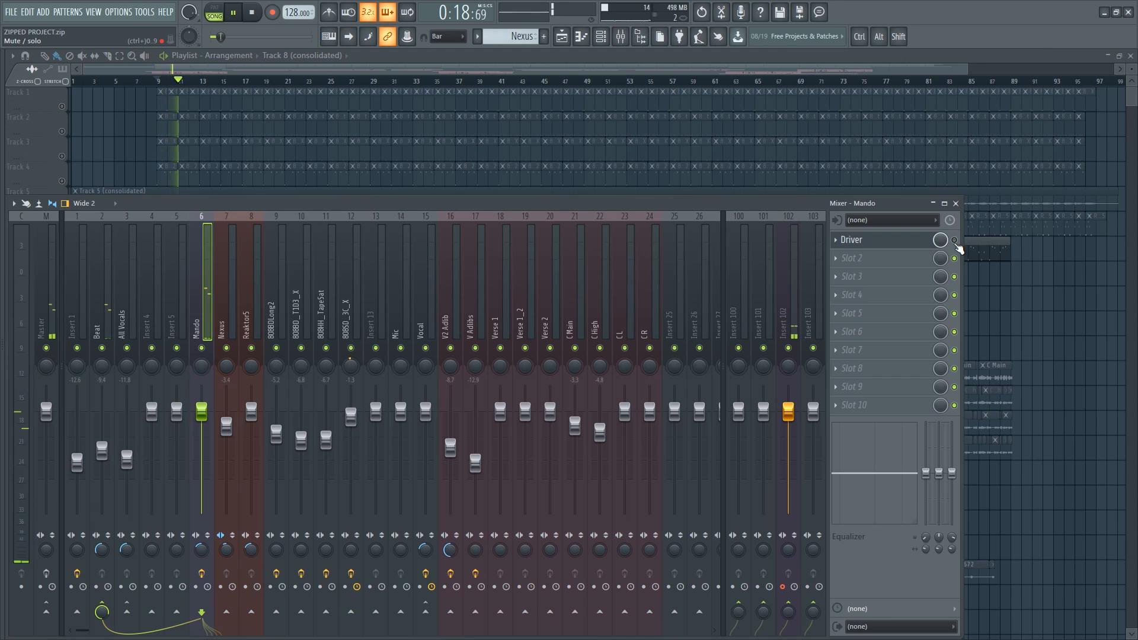
pyautogui.click(955, 240)
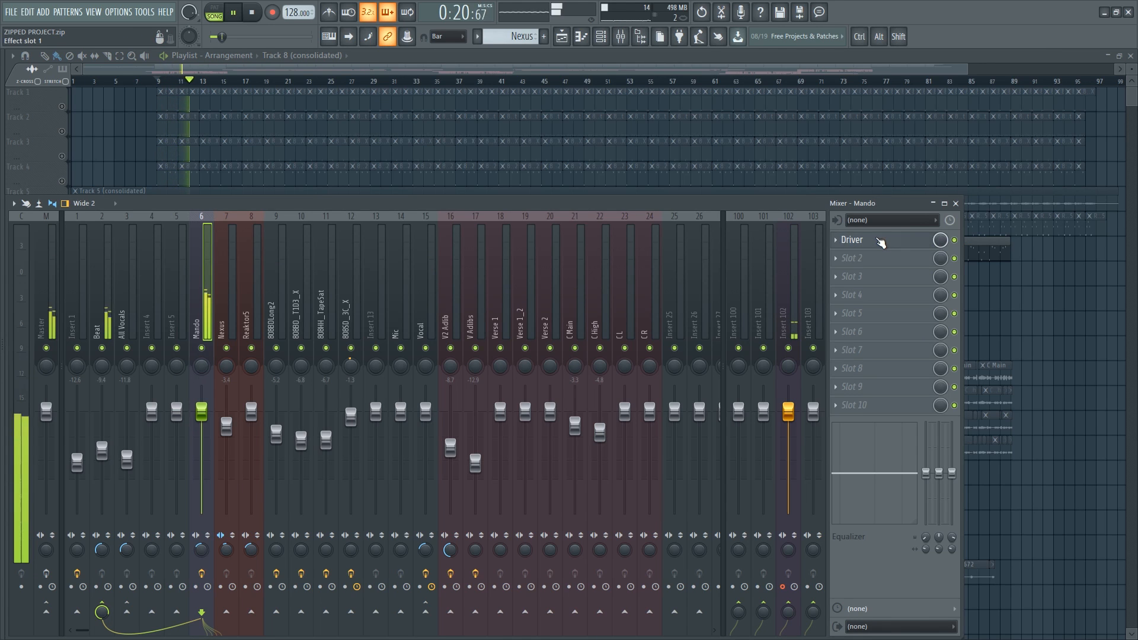
pyautogui.click(881, 241)
pyautogui.press('space')
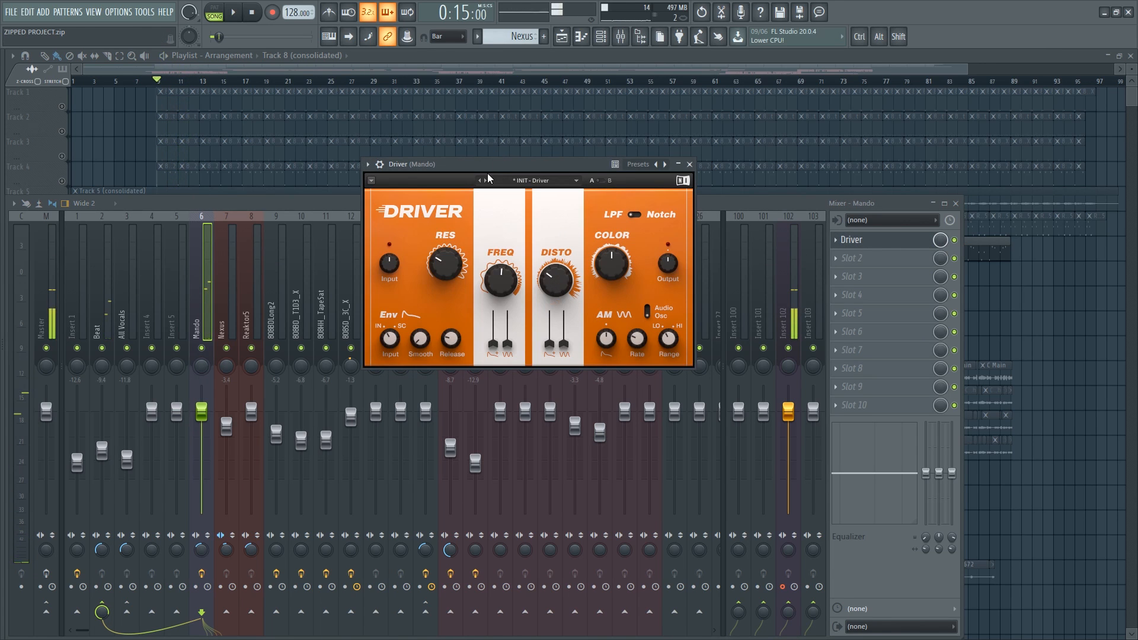
pyautogui.moveTo(485, 181); pyautogui.dragTo(523, 159)
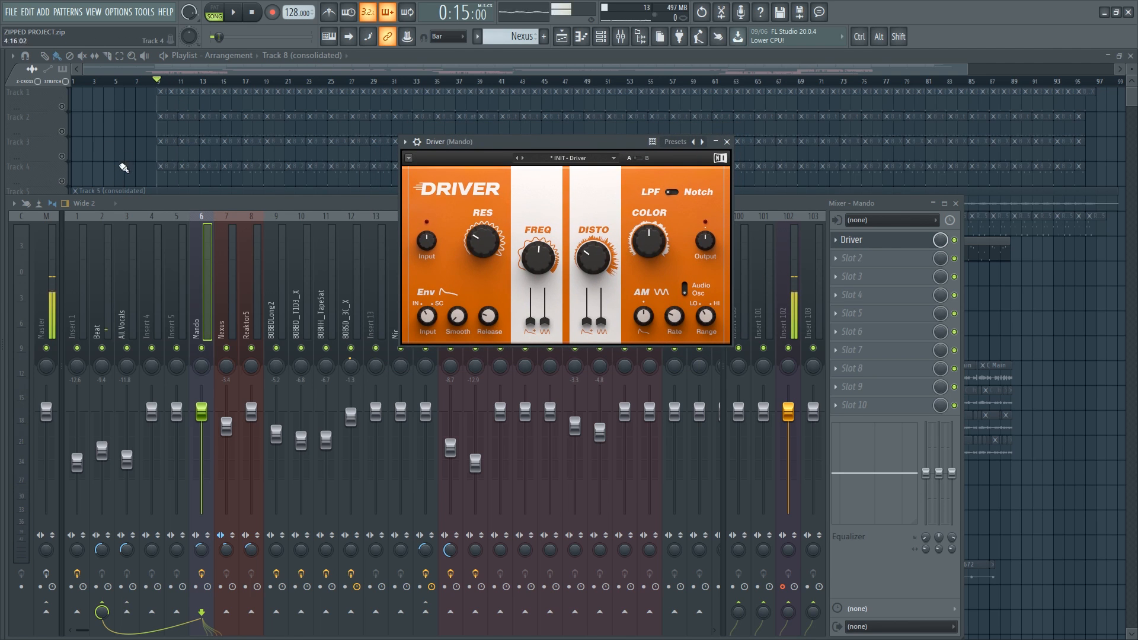
pyautogui.click(119, 173)
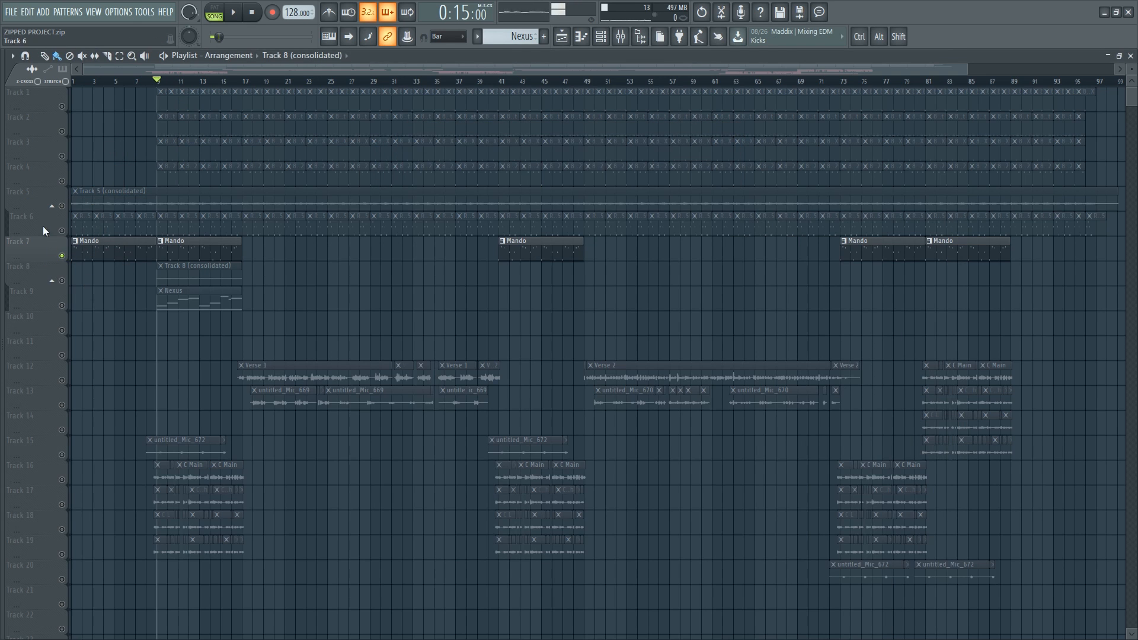
pyautogui.press('F9')
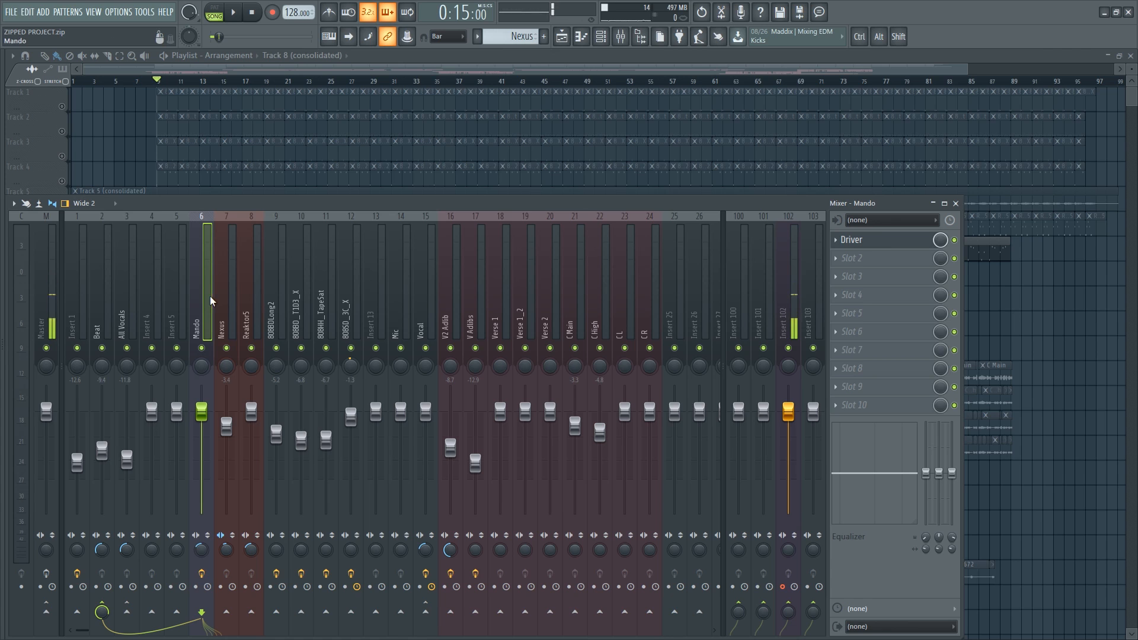
pyautogui.click(875, 240)
pyautogui.click(875, 241)
pyautogui.click(875, 241)
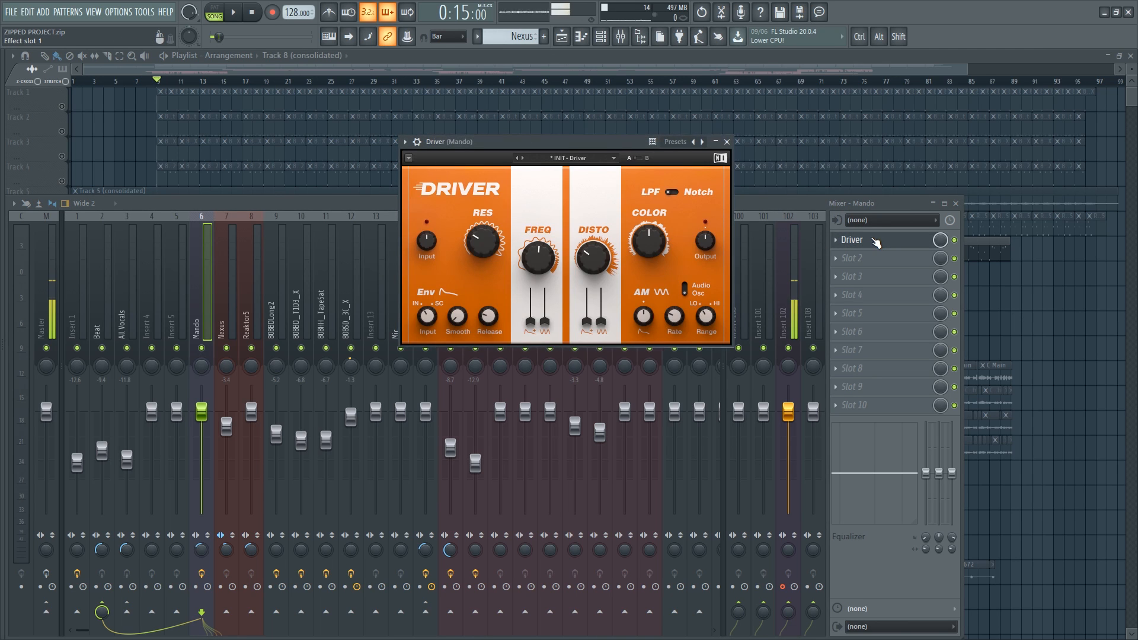
pyautogui.click(876, 241)
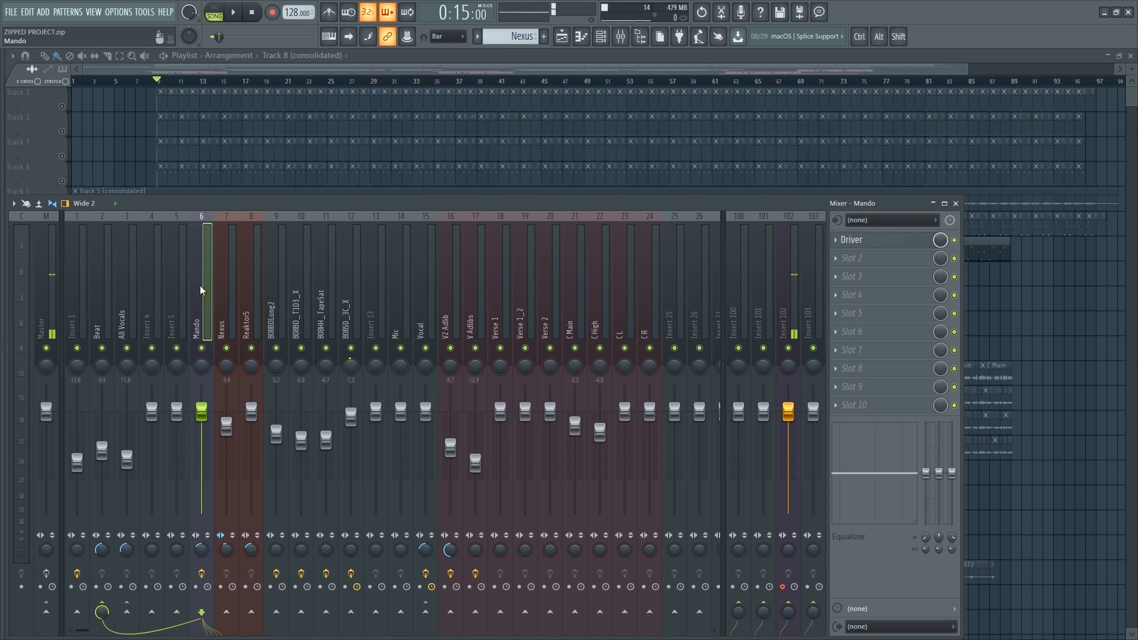
# - Arm the Mando mixer insert for disk recording and render the armed mixer tracks with default settings
pyautogui.click(196, 588)
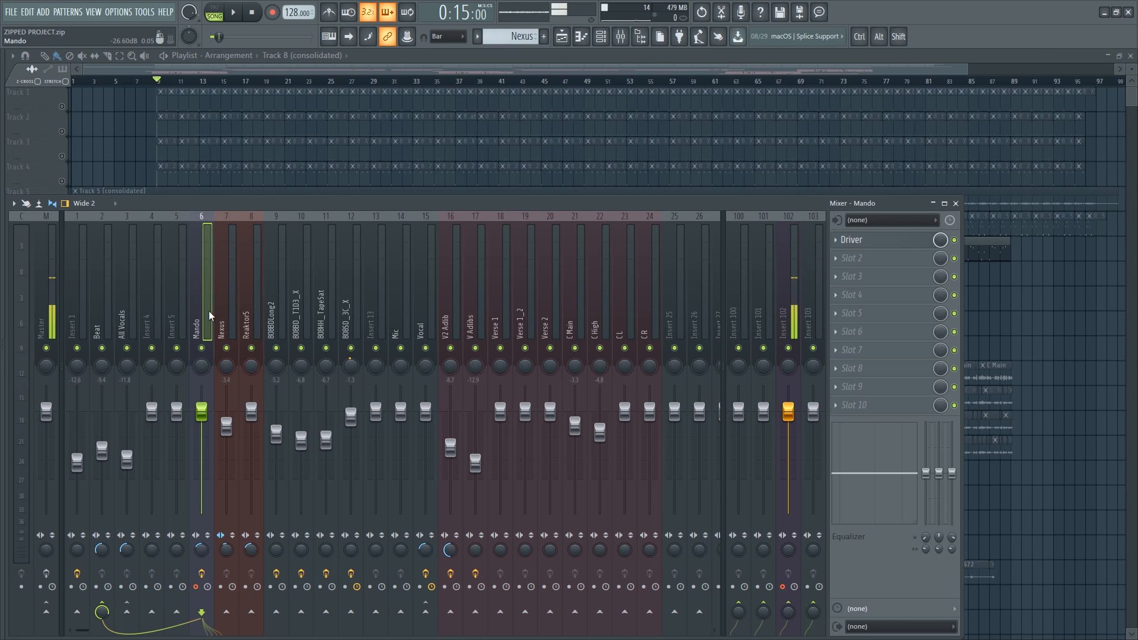
pyautogui.press('alt')
pyautogui.hotkey('alt', 'r')
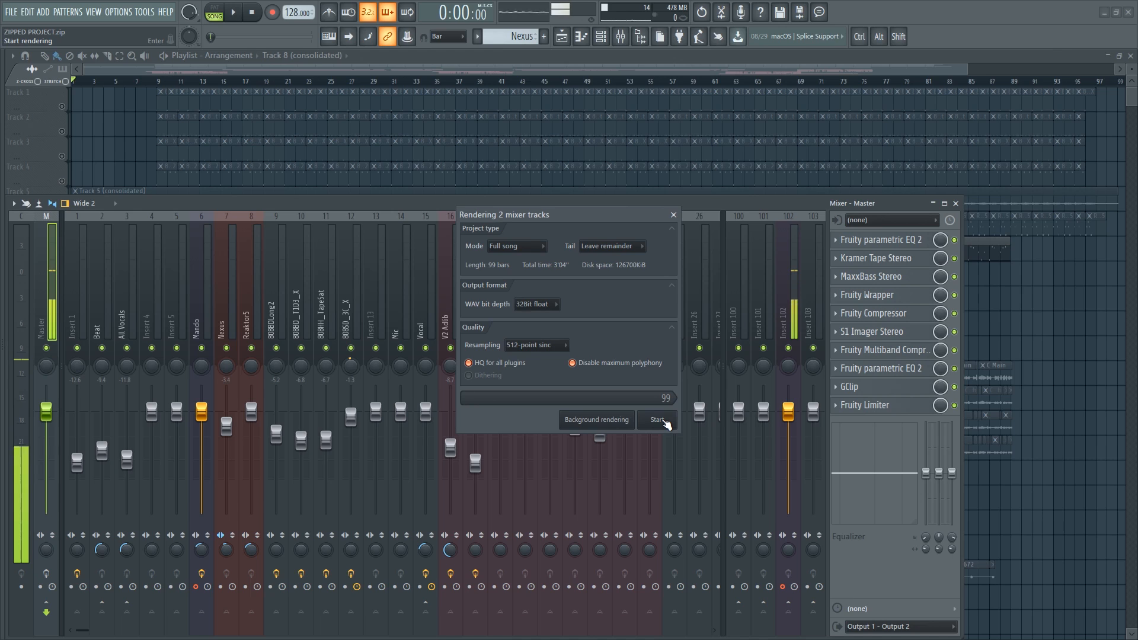
pyautogui.click(659, 421)
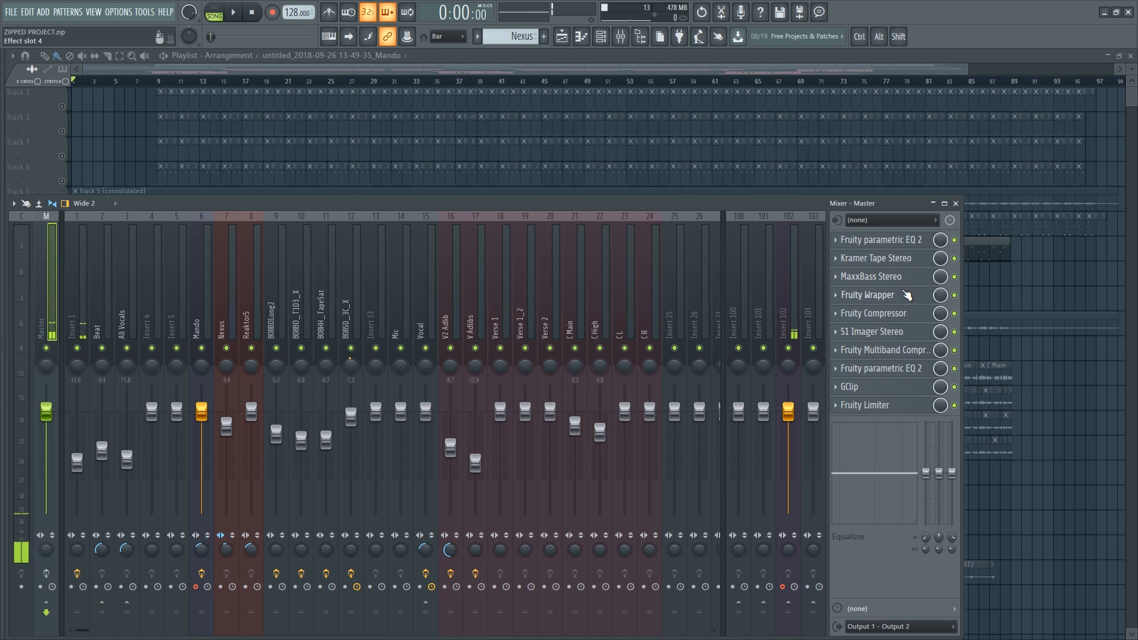
# - Play back the rendered Mando audio track in the playlist, briefly toggling the mixer, then stop playback
pyautogui.click(1089, 264)
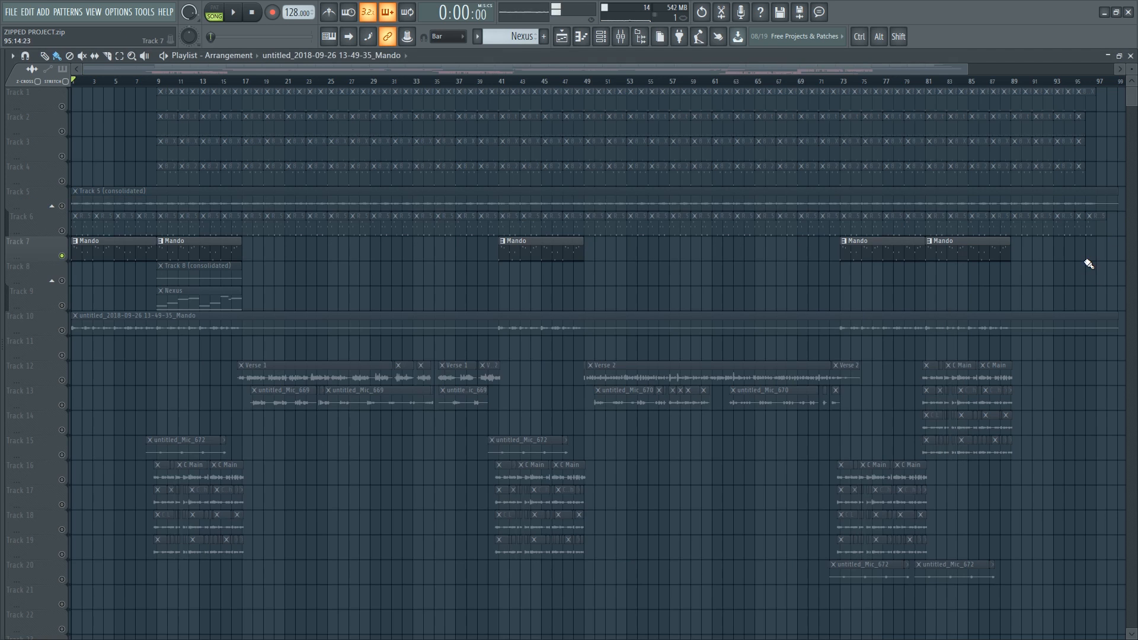
pyautogui.scroll(5, 44, 309)
pyautogui.scroll(5, 45, 360)
pyautogui.rightClick(62, 375)
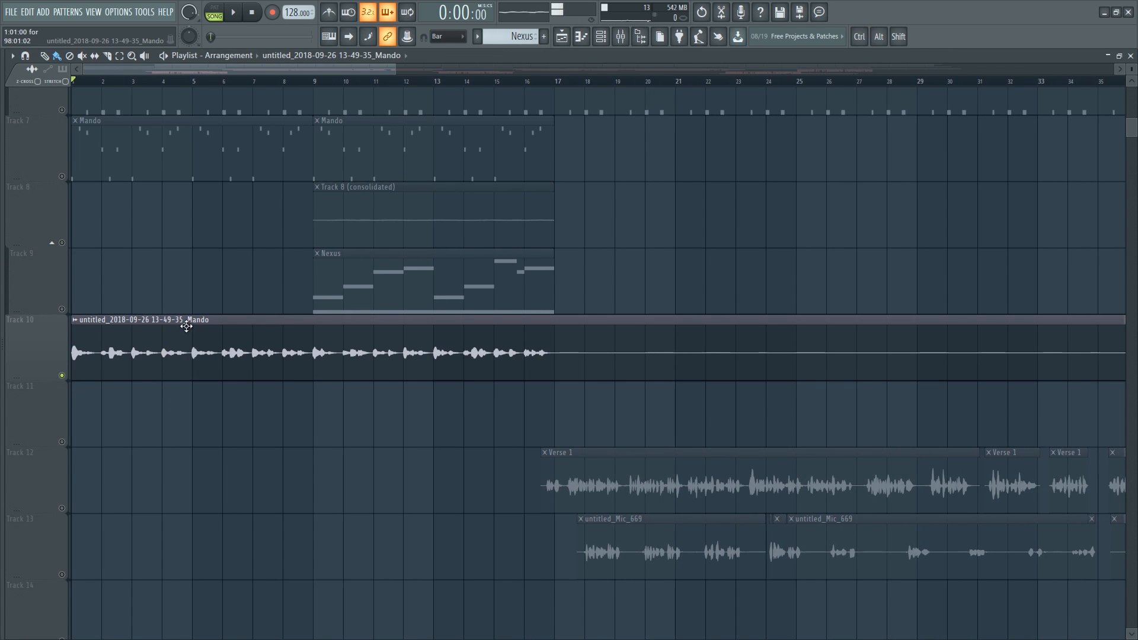
pyautogui.press('space')
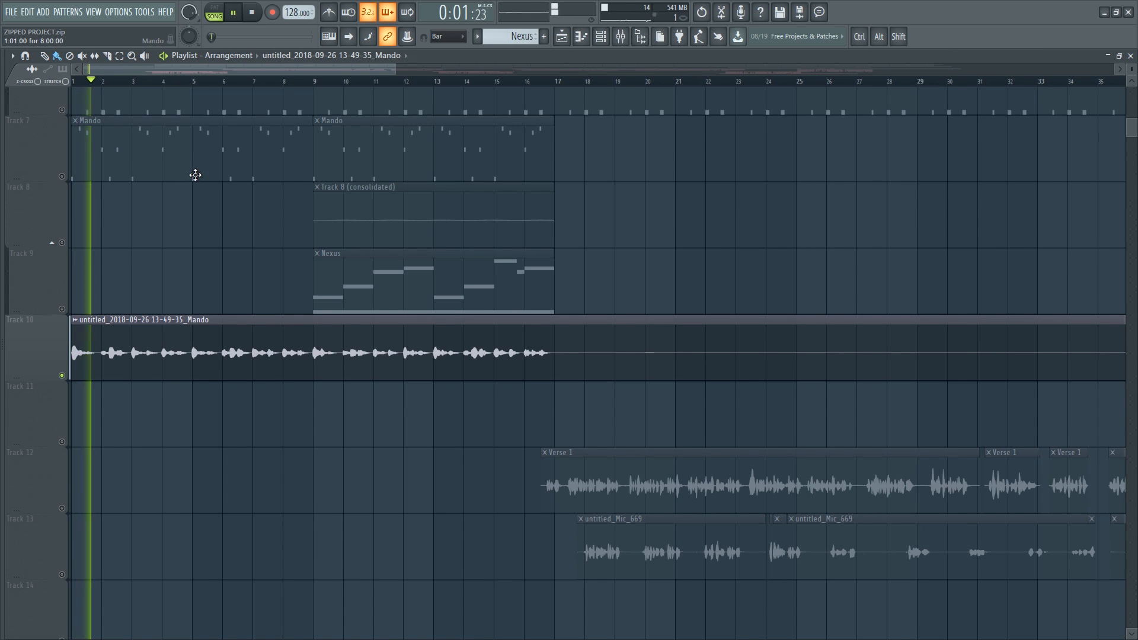
pyautogui.press('F9')
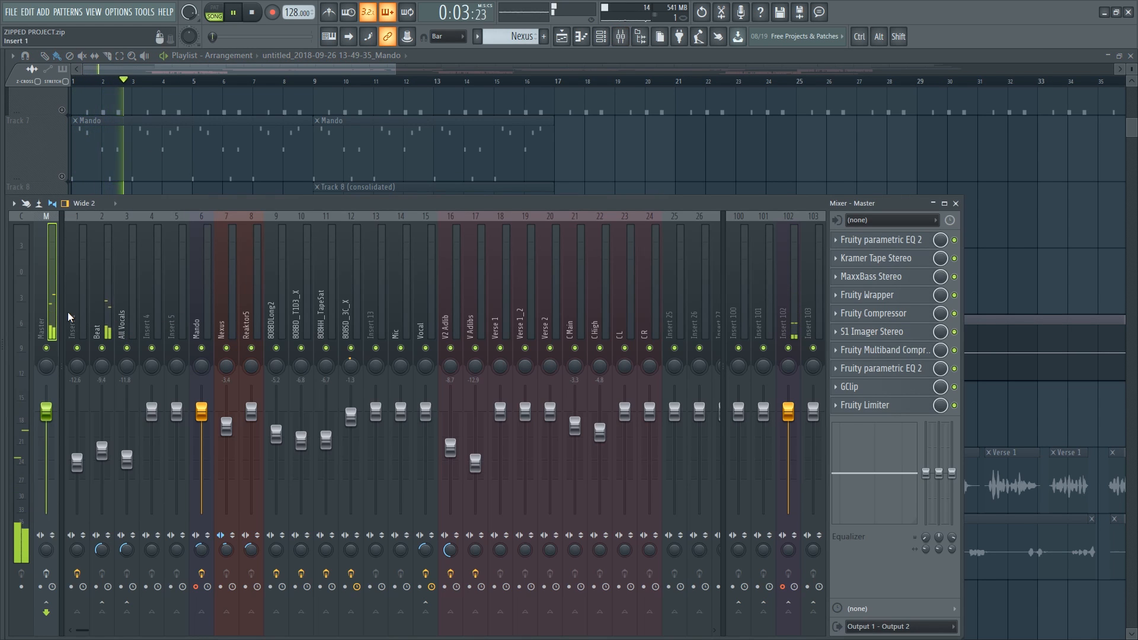
pyautogui.press('F9')
pyautogui.press('space')
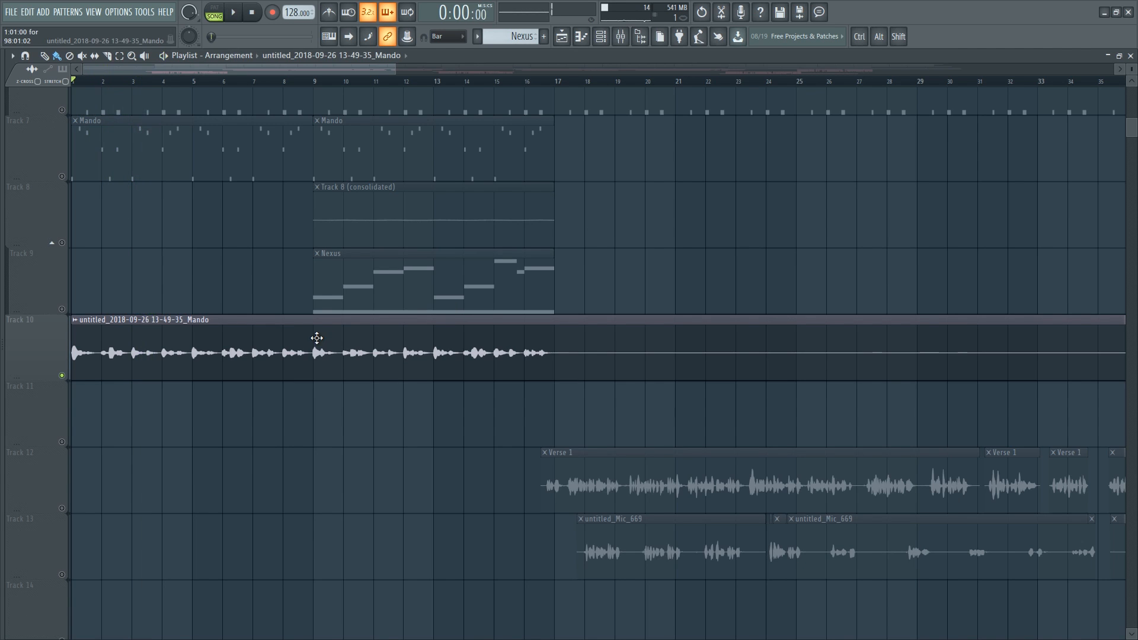
# - Open the mixer and step through the inserts to check which ones carry effects
pyautogui.press('F9')
pyautogui.click(205, 310)
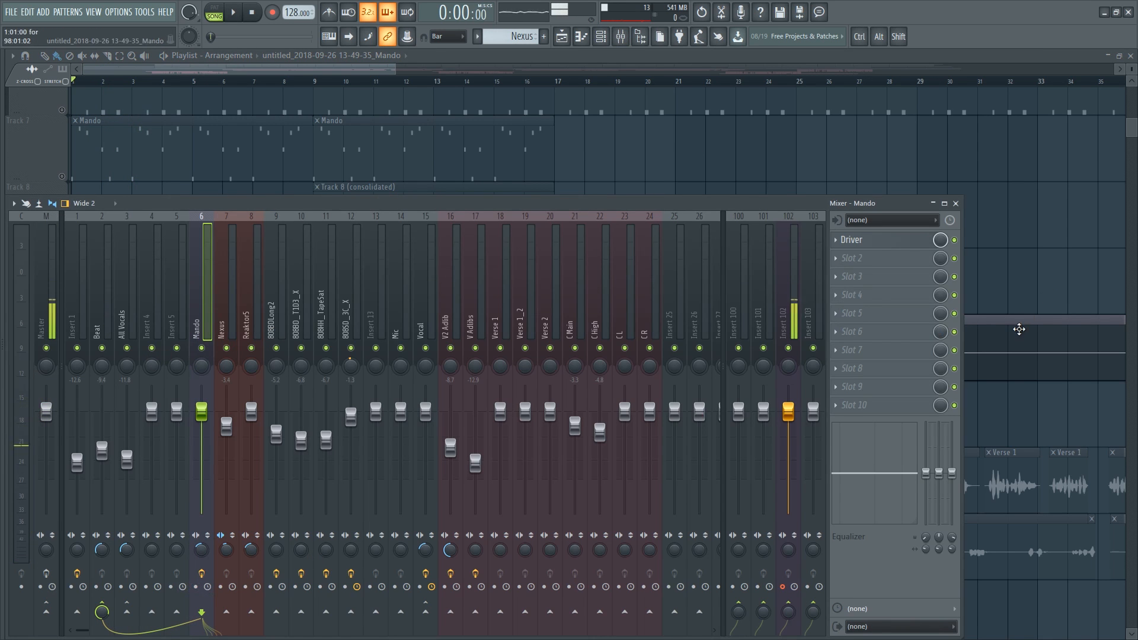
pyautogui.doubleClick(1019, 330)
pyautogui.press('Escape')
pyautogui.press('F9')
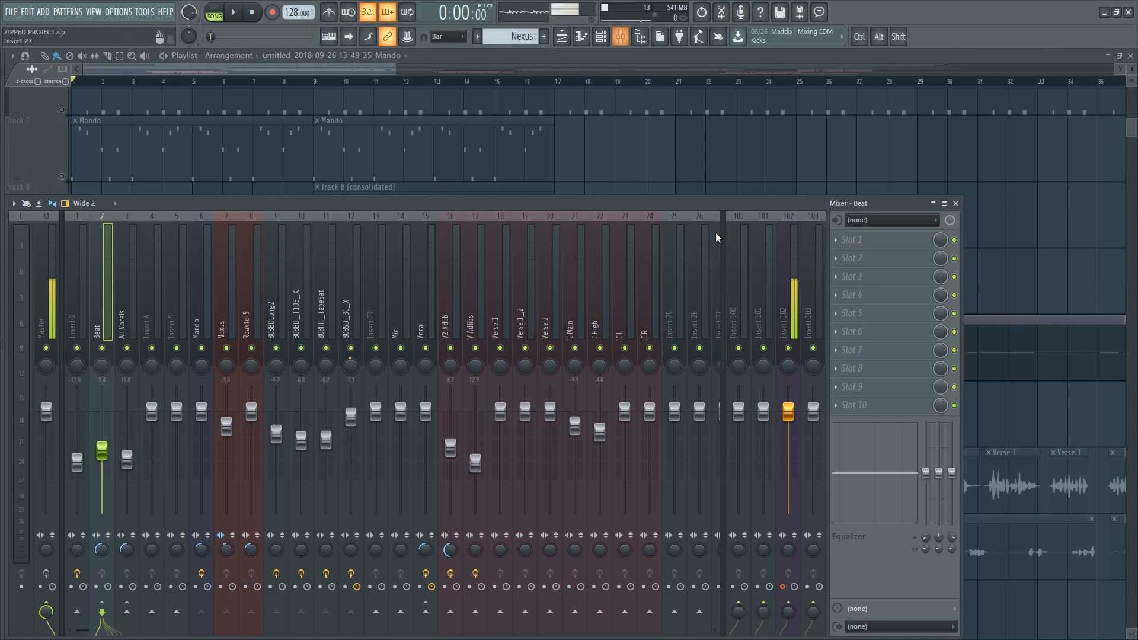
pyautogui.click(228, 294)
pyautogui.click(201, 284)
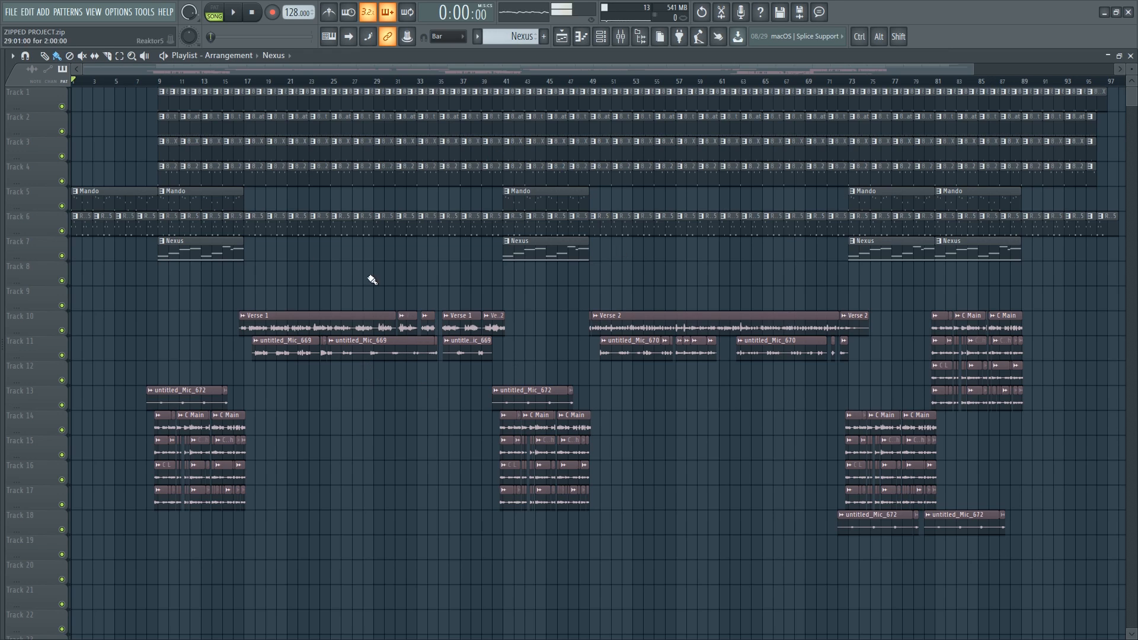
pyautogui.scroll(8, 617, 420)
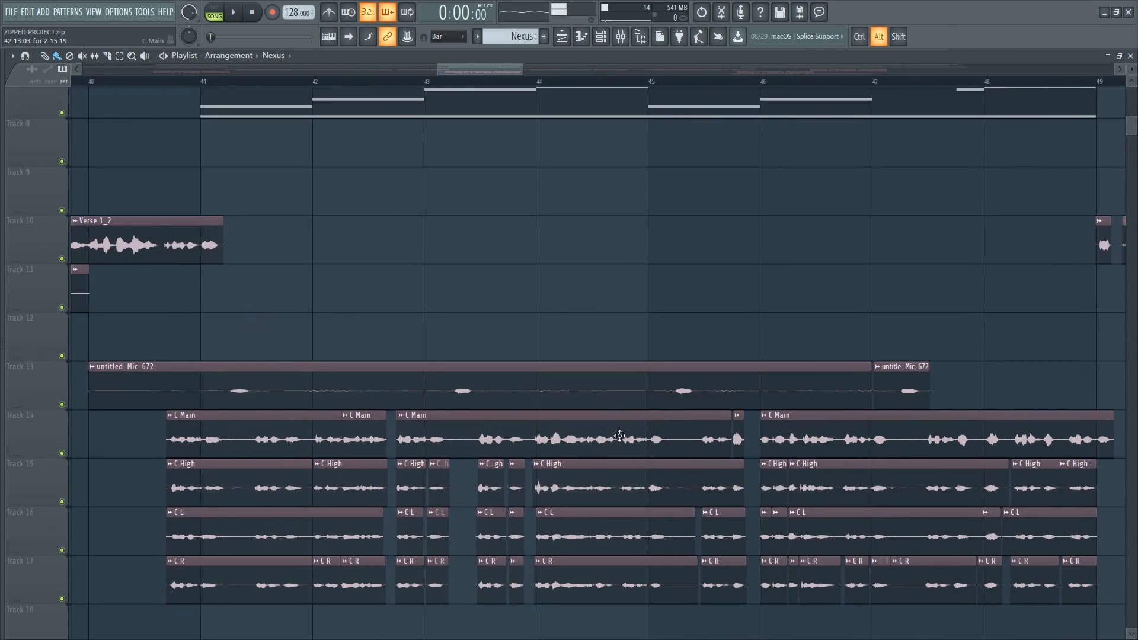
pyautogui.scroll(-8, 599, 400)
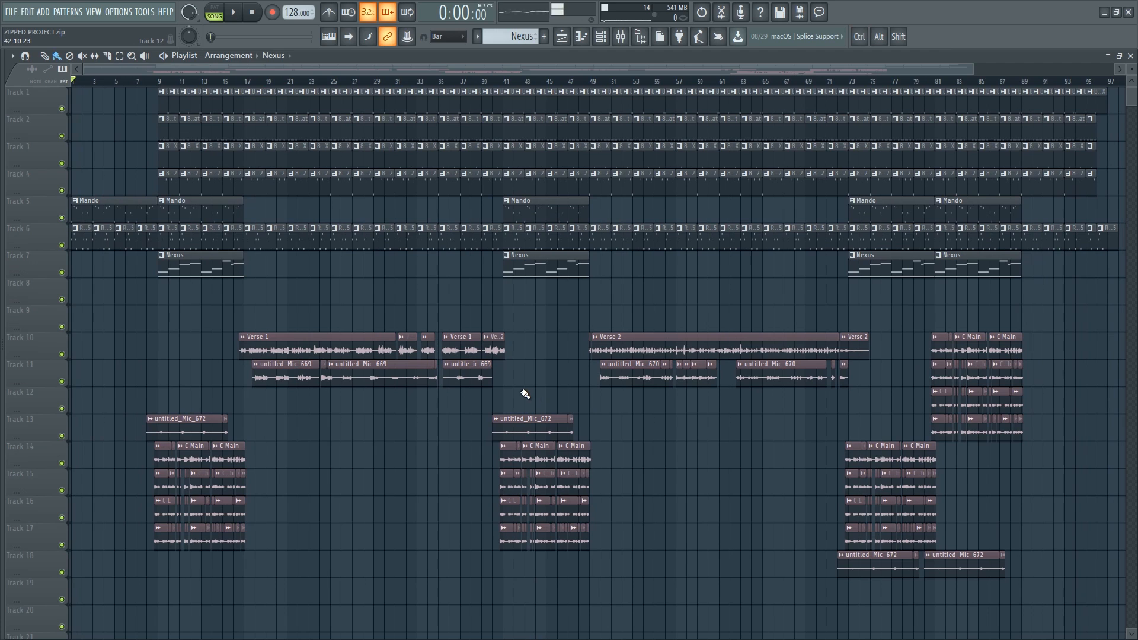
pyautogui.press('F9')
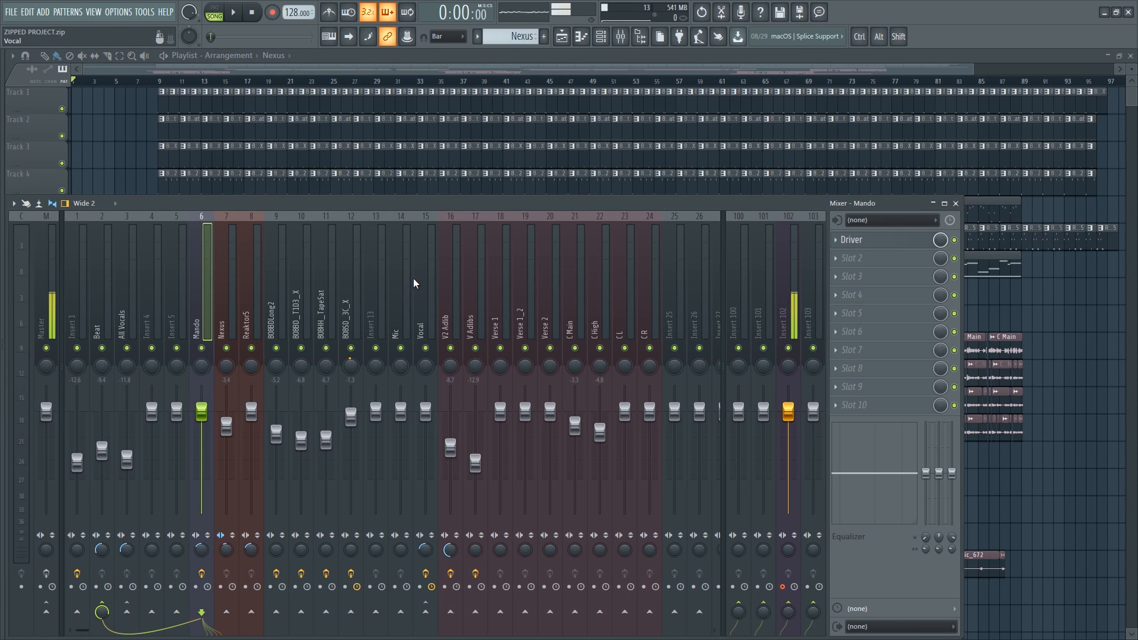
pyautogui.click(454, 282)
pyautogui.click(479, 282)
pyautogui.click(503, 282)
pyautogui.click(604, 281)
pyautogui.click(623, 280)
pyautogui.click(650, 282)
pyautogui.click(551, 296)
pyautogui.click(502, 295)
pyautogui.click(477, 296)
pyautogui.click(457, 292)
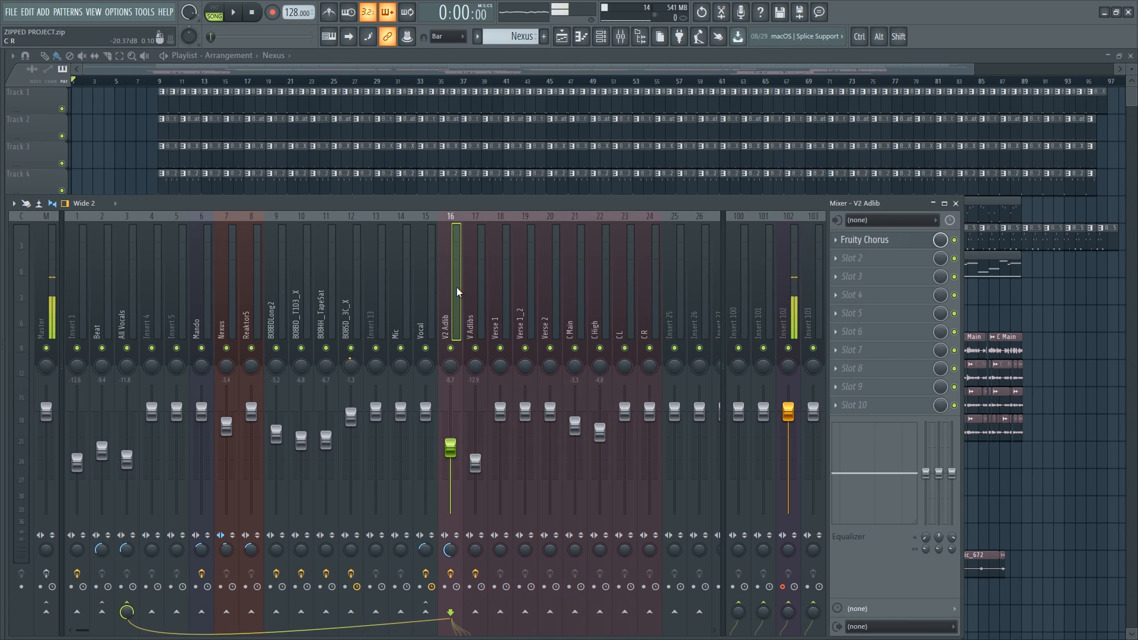
pyautogui.click(354, 292)
pyautogui.click(254, 294)
pyautogui.click(230, 295)
pyautogui.click(213, 297)
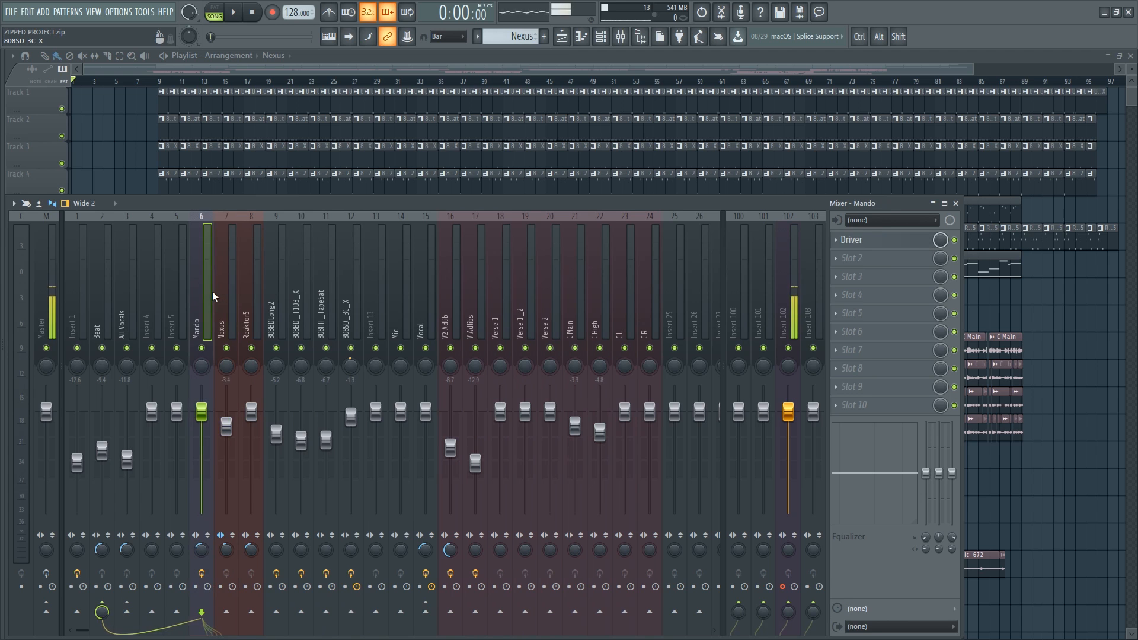
pyautogui.click(303, 283)
pyautogui.click(379, 284)
pyautogui.click(305, 284)
pyautogui.click(255, 287)
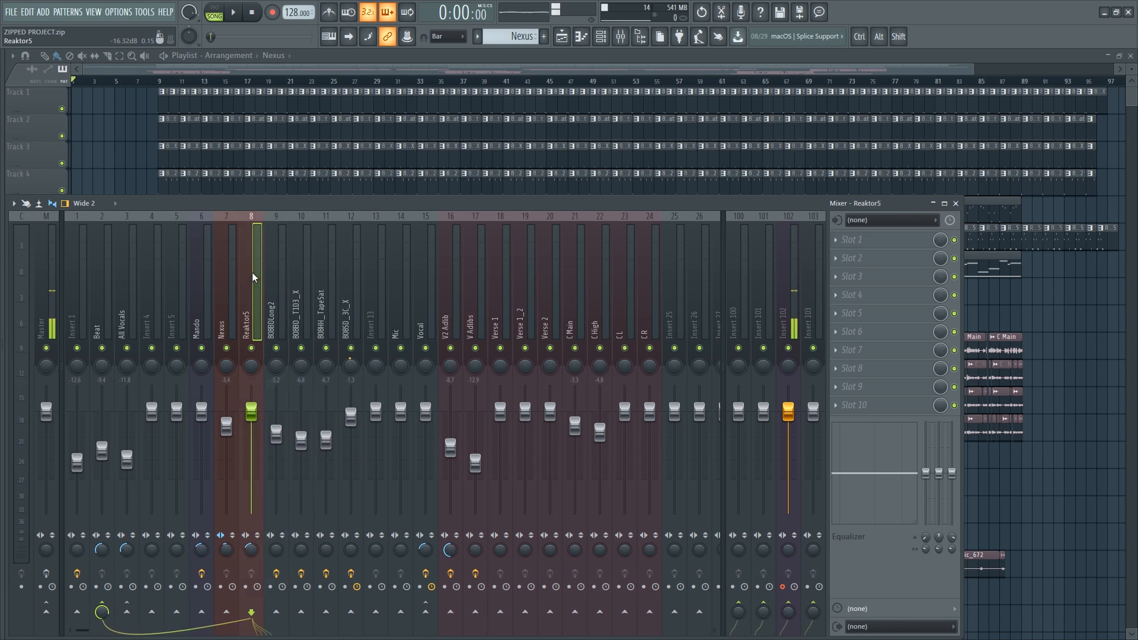
pyautogui.click(329, 284)
pyautogui.click(271, 283)
pyautogui.click(305, 284)
pyautogui.click(276, 284)
pyautogui.click(452, 300)
pyautogui.click(482, 303)
pyautogui.click(580, 298)
pyautogui.click(632, 295)
pyautogui.click(657, 297)
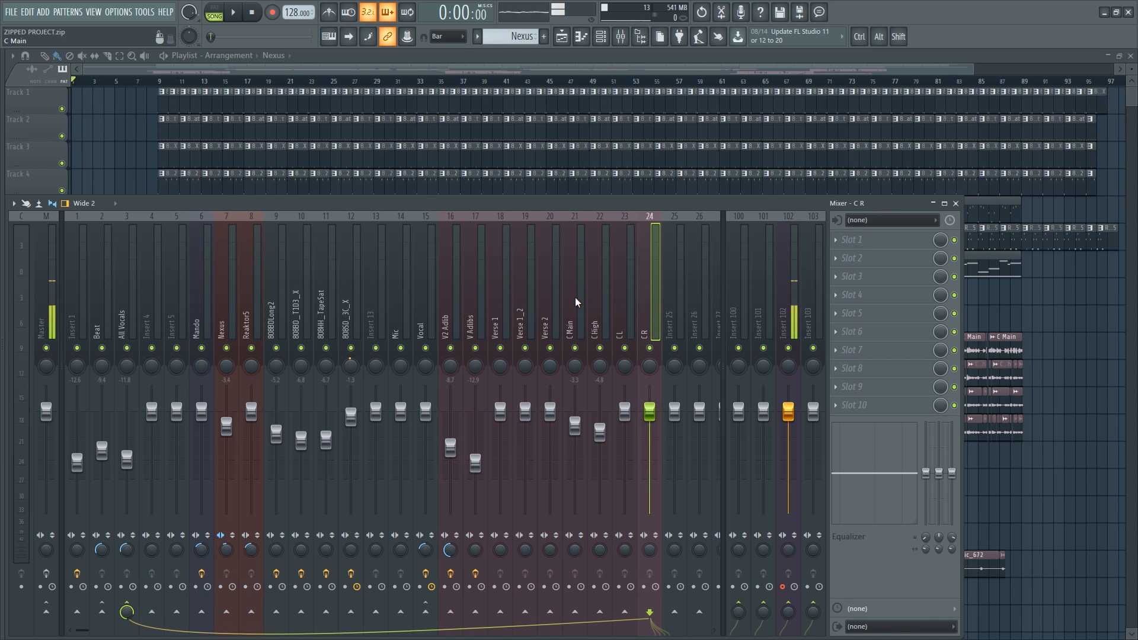
pyautogui.click(630, 317)
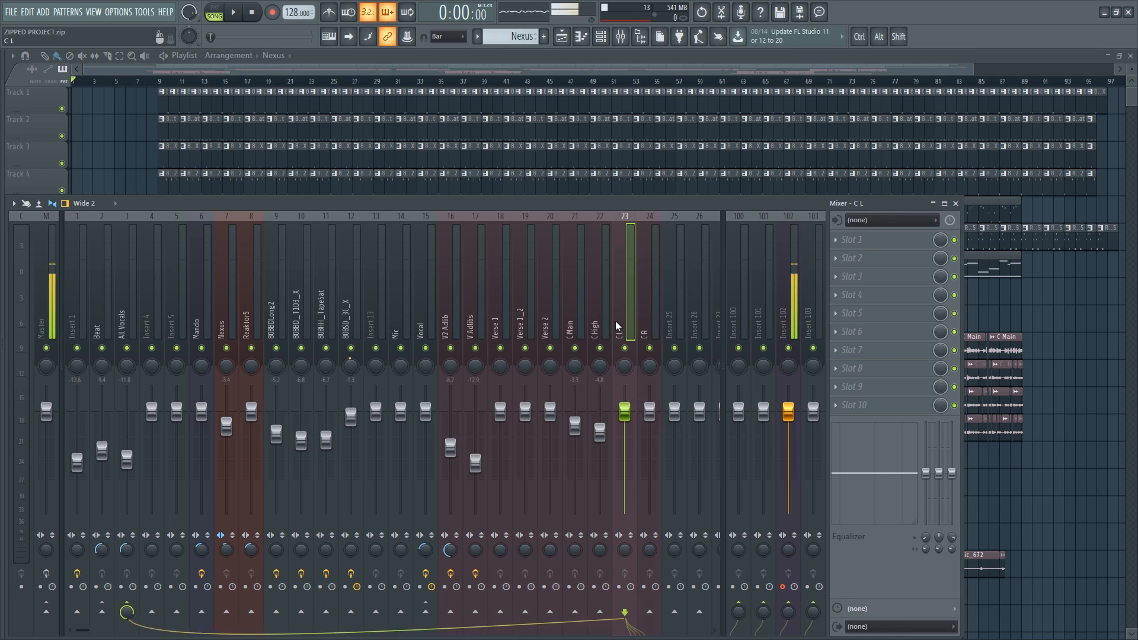
pyautogui.click(603, 318)
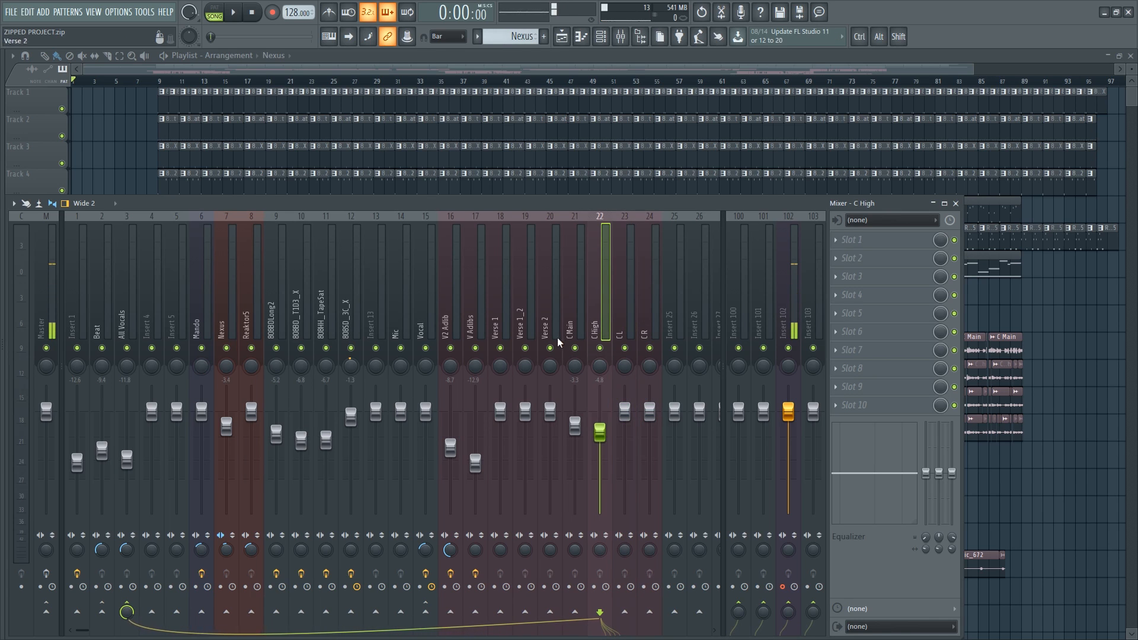
pyautogui.click(542, 308)
pyautogui.click(432, 302)
pyautogui.click(474, 294)
pyautogui.click(453, 292)
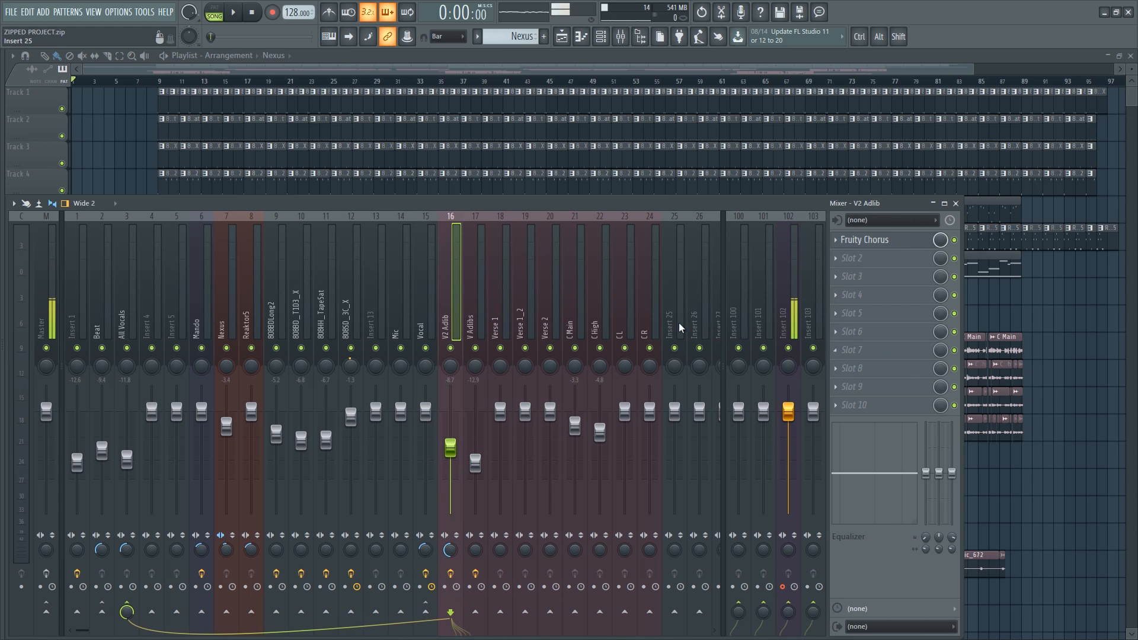
pyautogui.click(645, 305)
pyautogui.click(450, 304)
pyautogui.click(276, 299)
pyautogui.click(76, 290)
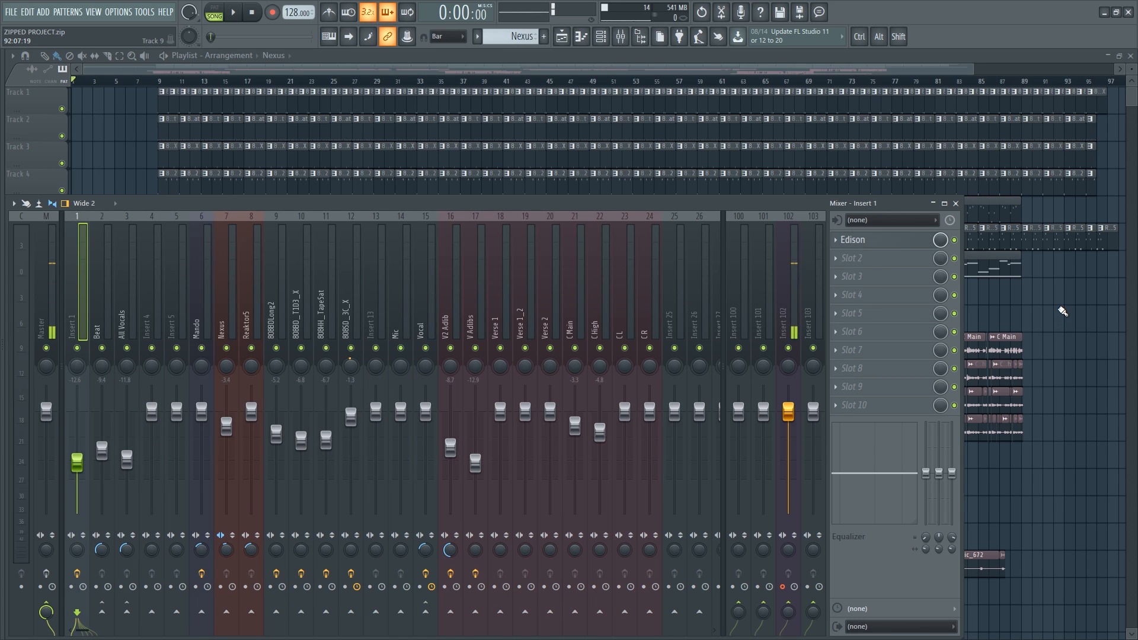
# - Start a WAV export, create a new Desktop folder named Split in the save dialog, and open it
pyautogui.press('F9')
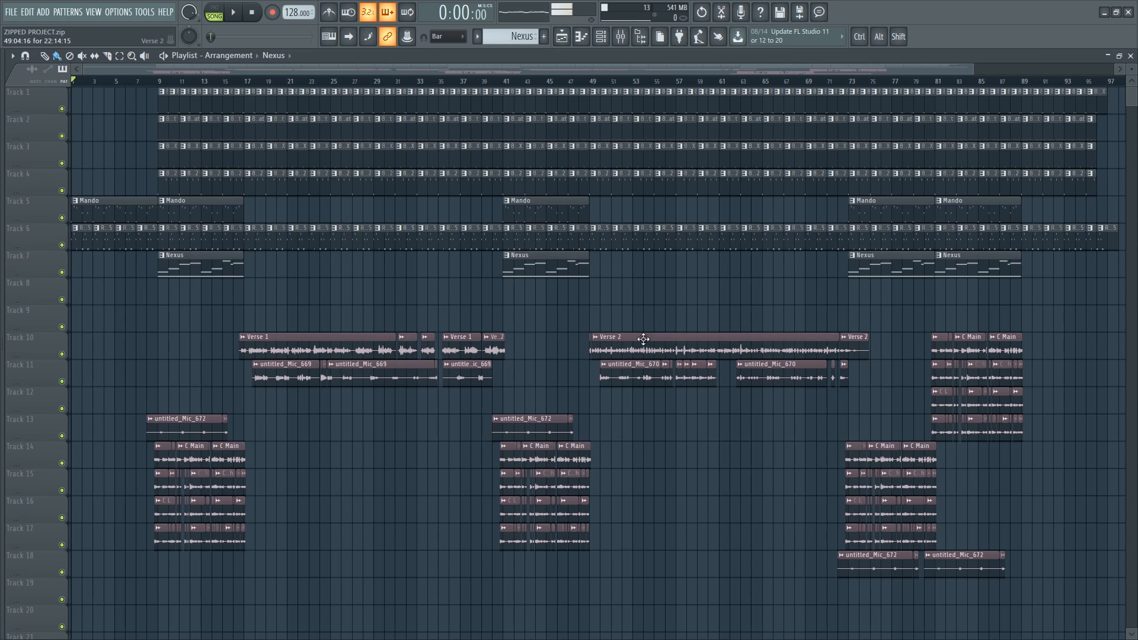
pyautogui.hotkey('ctrl', 'r')
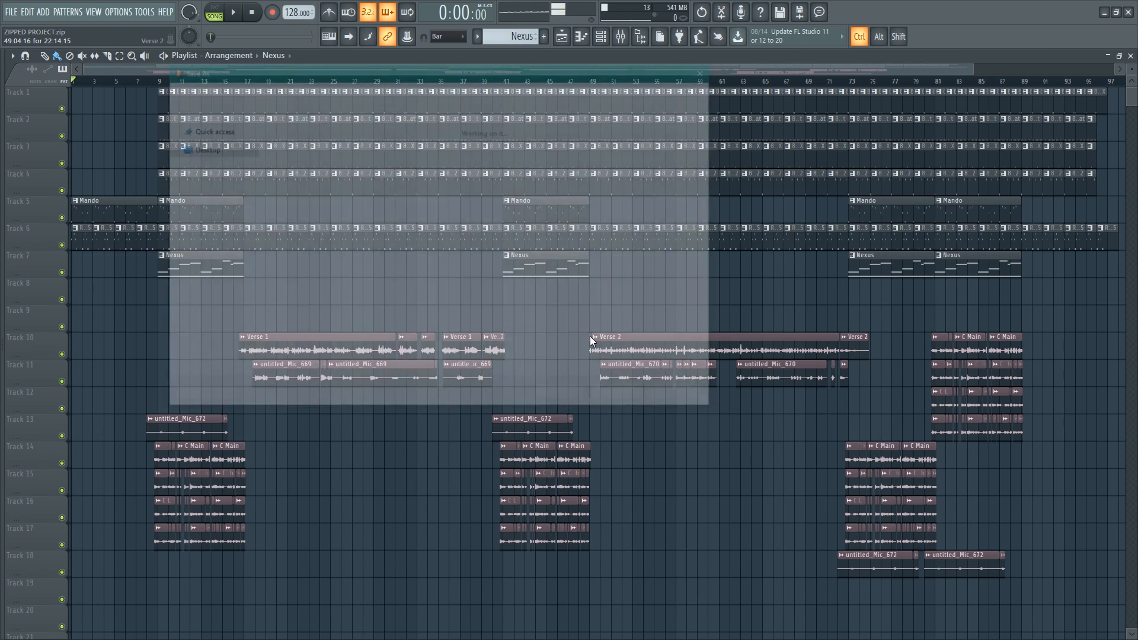
pyautogui.rightClick(341, 325)
pyautogui.moveTo(383, 477)
pyautogui.click(524, 488)
pyautogui.write('Split')
pyautogui.press('Return')
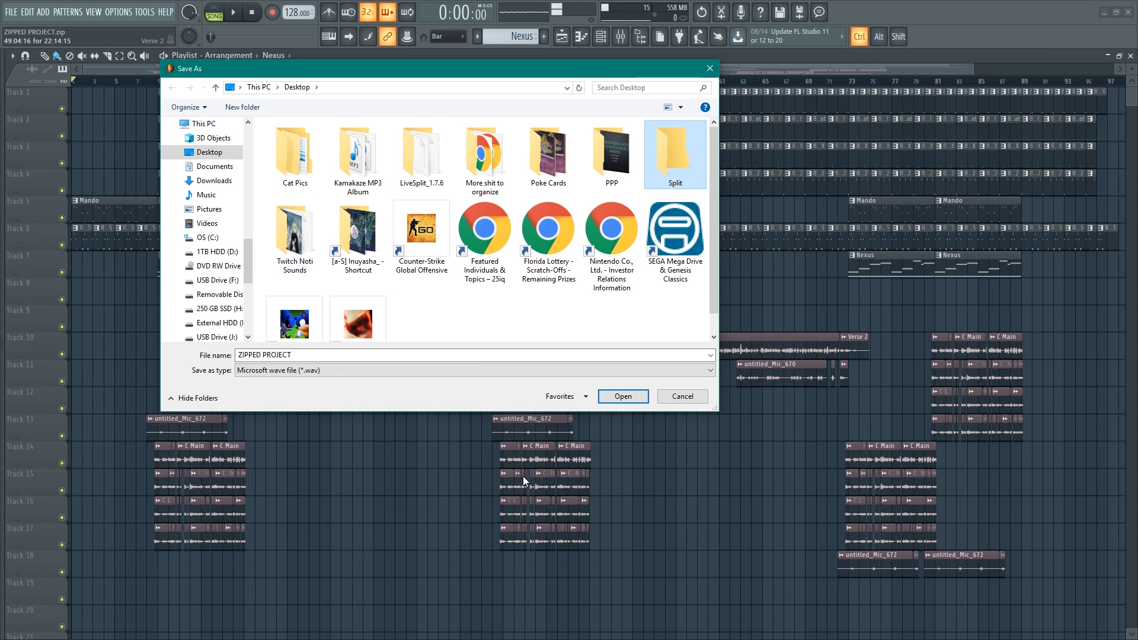
pyautogui.press('Return')
pyautogui.doubleClick(380, 358)
pyautogui.click(380, 358)
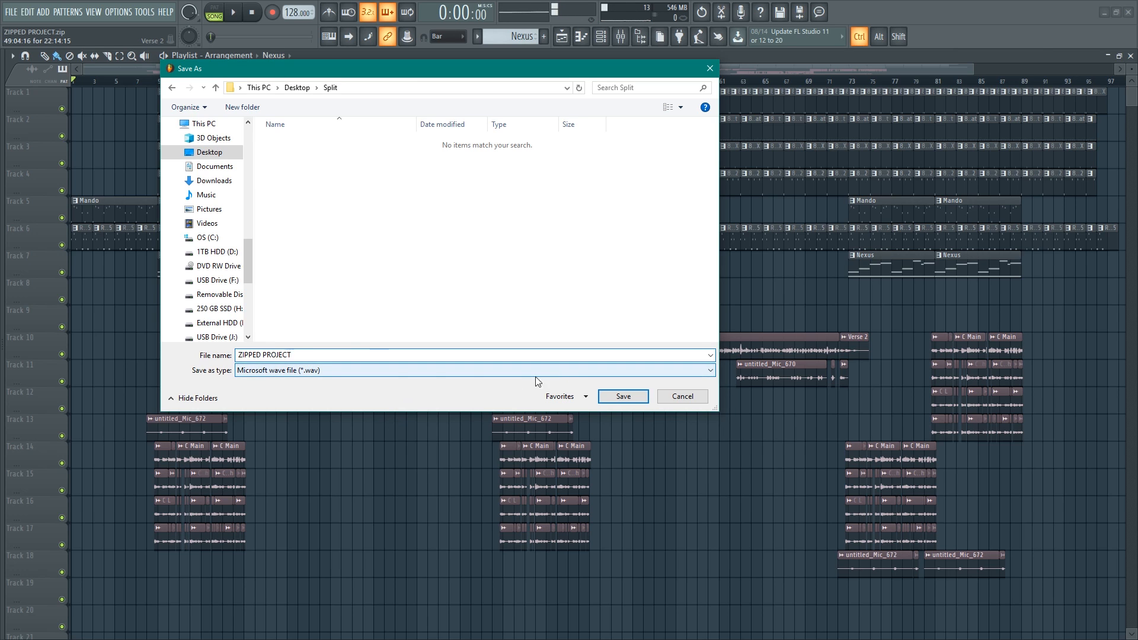
# - Save the export as ZIPPED PROJECT in the Split folder and reposition the rendering dialog
pyautogui.click(346, 370)
pyautogui.click(339, 367)
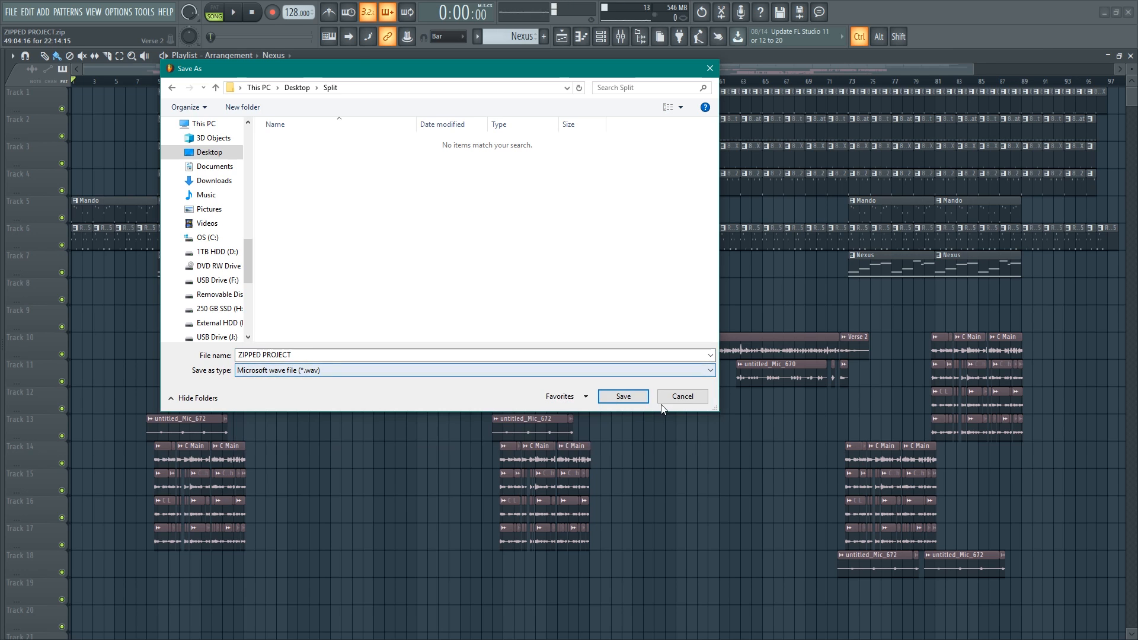
pyautogui.click(623, 396)
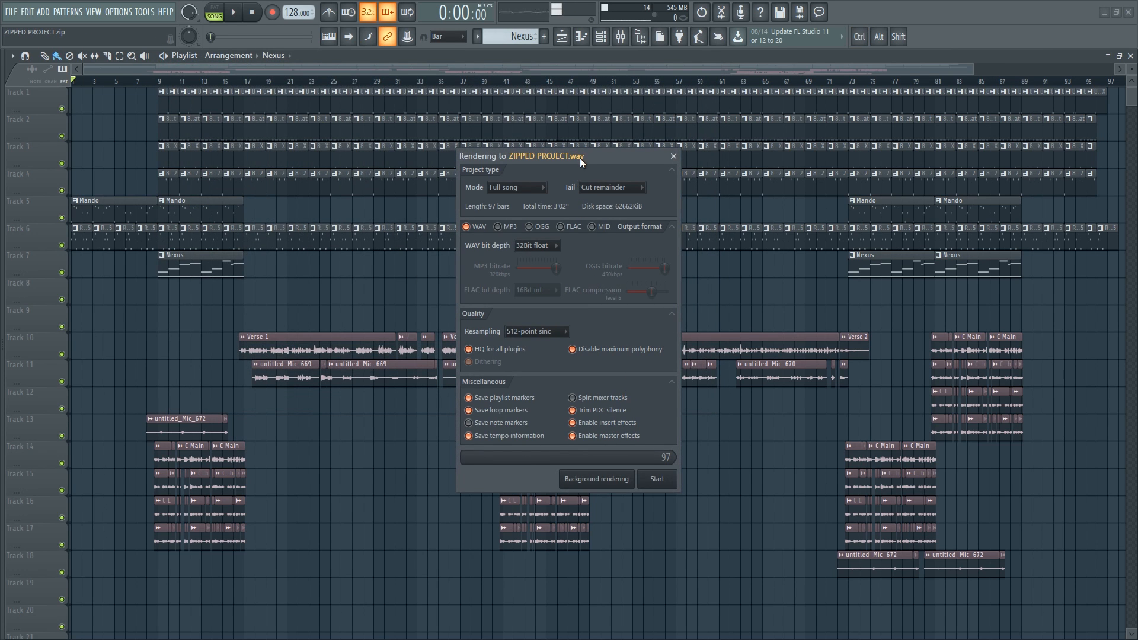
pyautogui.moveTo(580, 158); pyautogui.dragTo(593, 145)
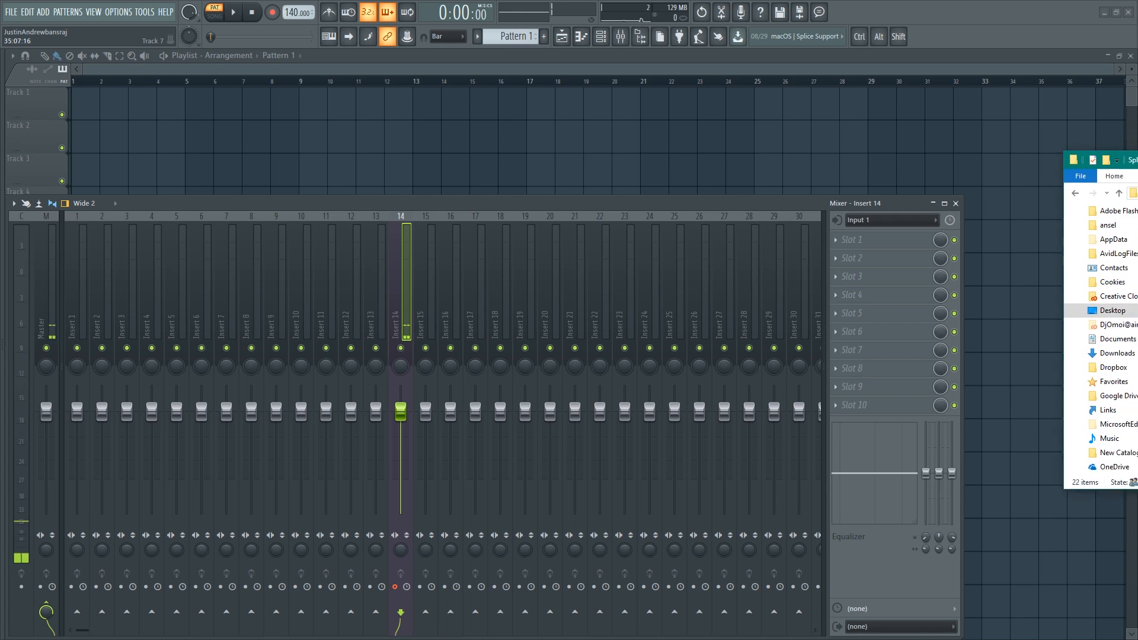
# - Drag the rendered ZIPPED PROJECT stem files from the Split folder into the playlist of a new project
pyautogui.moveTo(1137, 151); pyautogui.dragTo(722, 151)
pyautogui.moveTo(968, 473); pyautogui.dragTo(968, 600)
pyautogui.moveTo(715, 533); pyautogui.dragTo(82, 96)
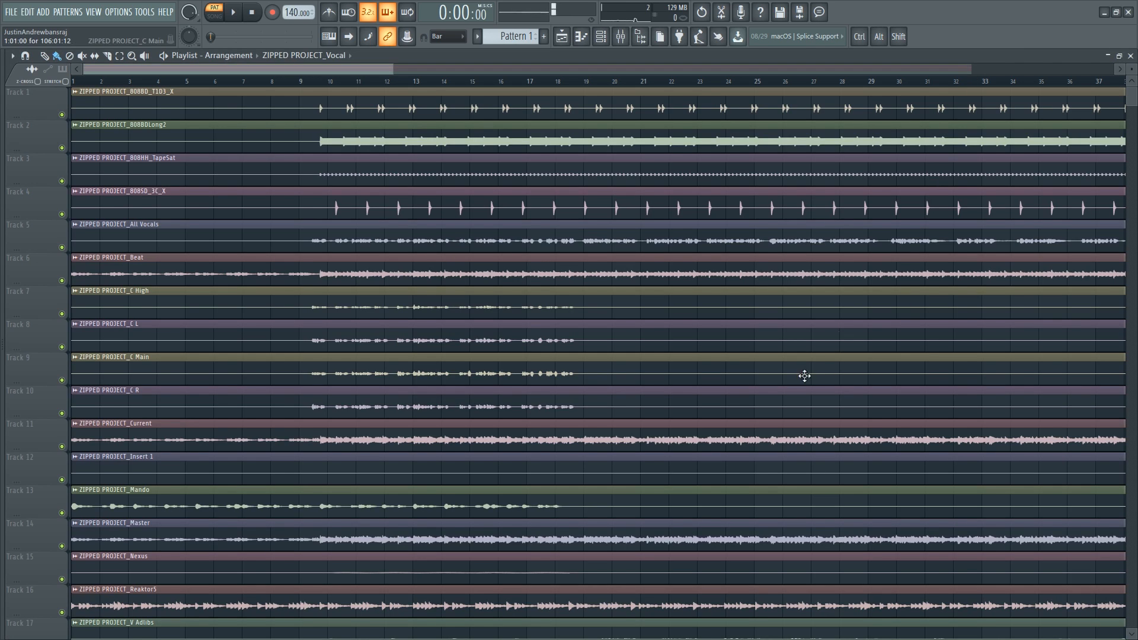
# - Review the imported stem tracks across the playlist
pyautogui.keyDown('ctrl'); pyautogui.rightClick(790, 381); pyautogui.keyUp('ctrl')
pyautogui.keyDown('alt'); pyautogui.scroll(5, 542, 457); pyautogui.keyUp('alt')
pyautogui.scroll(-3, 571, 300)
pyautogui.keyDown('ctrl'); pyautogui.scroll(-1, 366, 518); pyautogui.keyUp('ctrl')
pyautogui.keyDown('ctrl'); pyautogui.scroll(-1, 366, 518); pyautogui.keyUp('ctrl')
pyautogui.keyDown('alt'); pyautogui.scroll(-3, 338, 330); pyautogui.keyUp('alt')
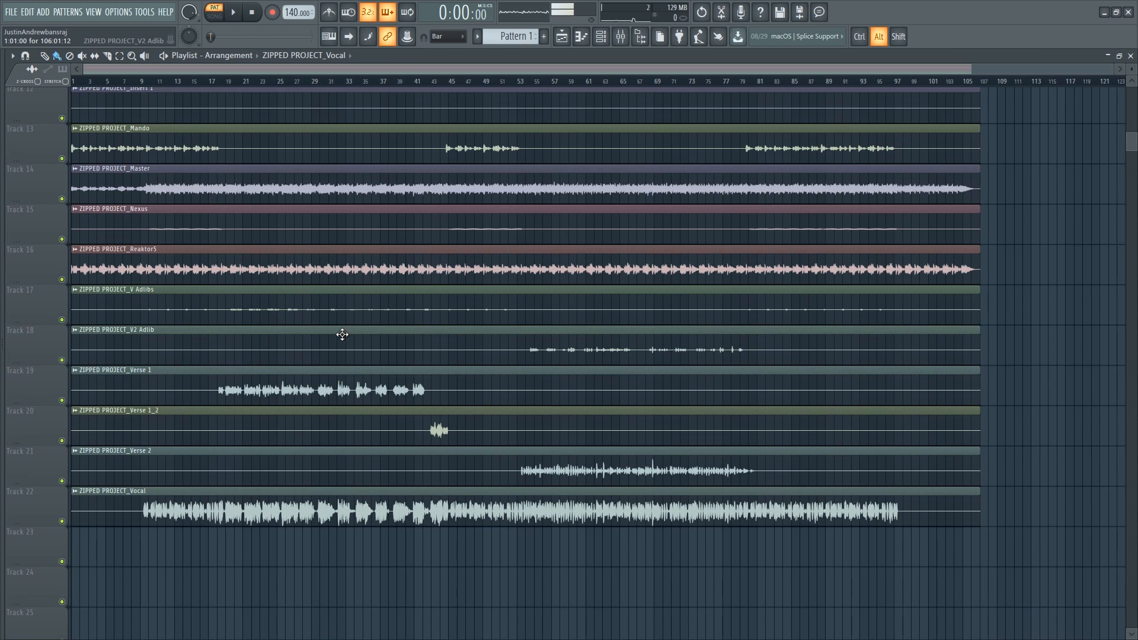
pyautogui.scroll(5, 373, 223)
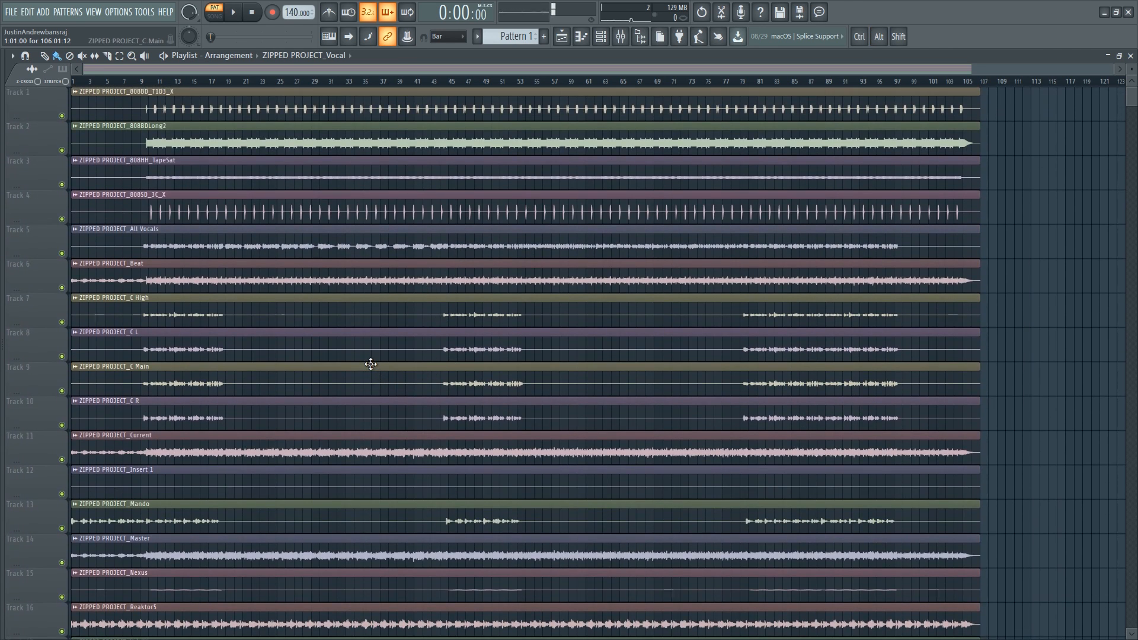
pyautogui.keyDown('alt'); pyautogui.scroll(-3, 370, 364); pyautogui.keyUp('alt')
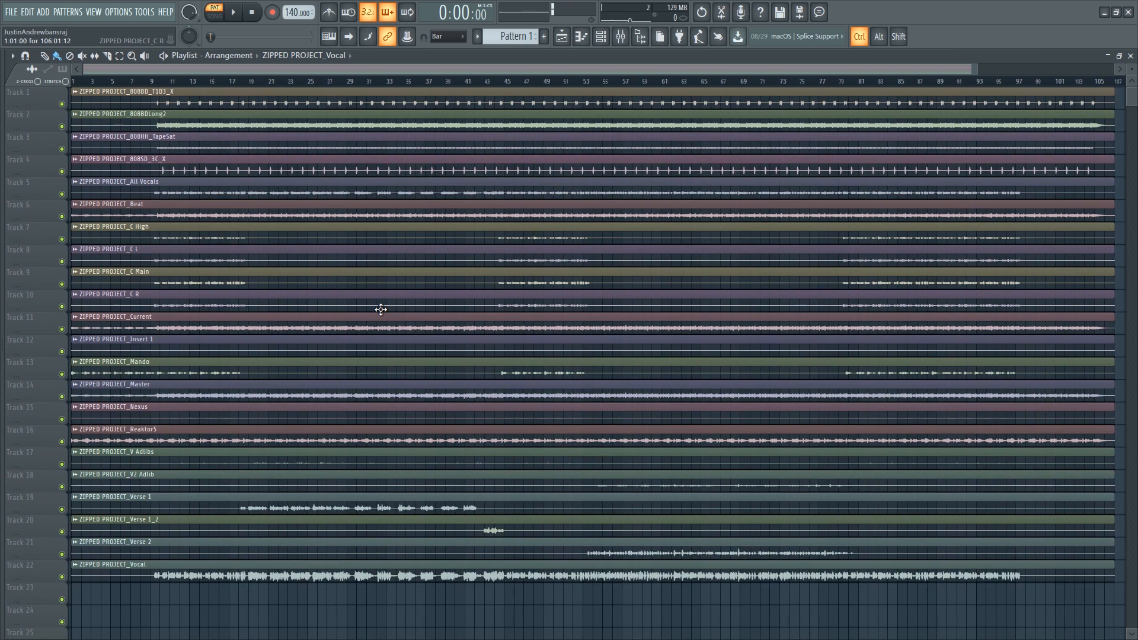
pyautogui.keyDown('alt'); pyautogui.scroll(2, 363, 327); pyautogui.keyUp('alt')
pyautogui.keyDown('alt'); pyautogui.scroll(2, 363, 328); pyautogui.keyUp('alt')
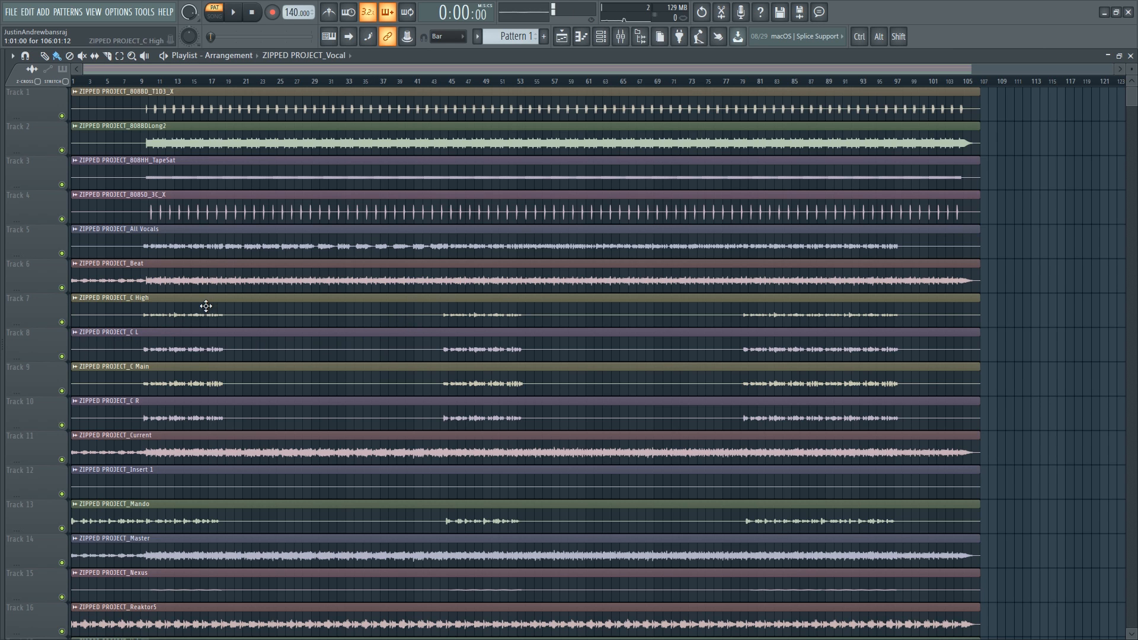
pyautogui.keyDown('alt'); pyautogui.scroll(2, 221, 425); pyautogui.keyUp('alt')
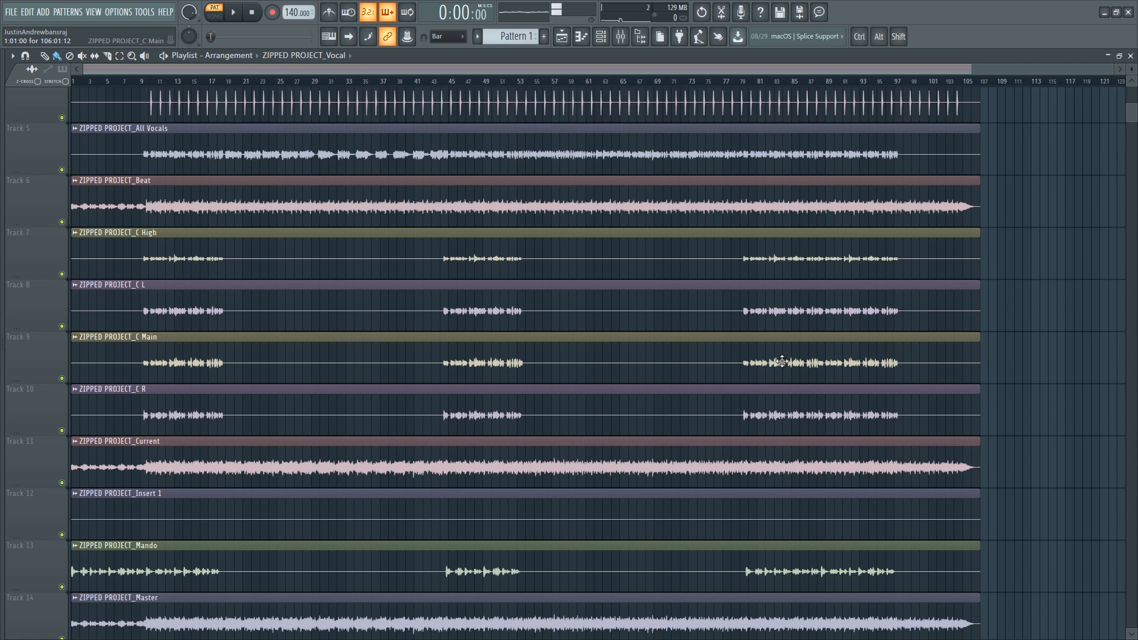
pyautogui.scroll(-11, 592, 369)
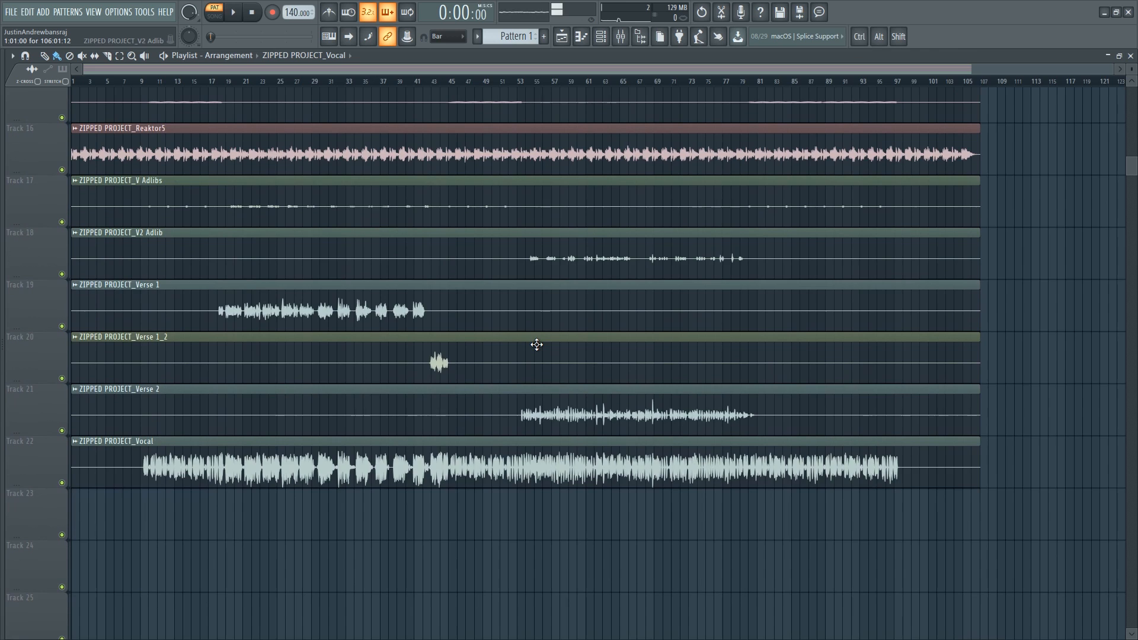
pyautogui.keyDown('ctrl'); pyautogui.rightClick(536, 344); pyautogui.keyUp('ctrl')
pyautogui.keyDown('alt'); pyautogui.scroll(4, 536, 345); pyautogui.keyUp('alt')
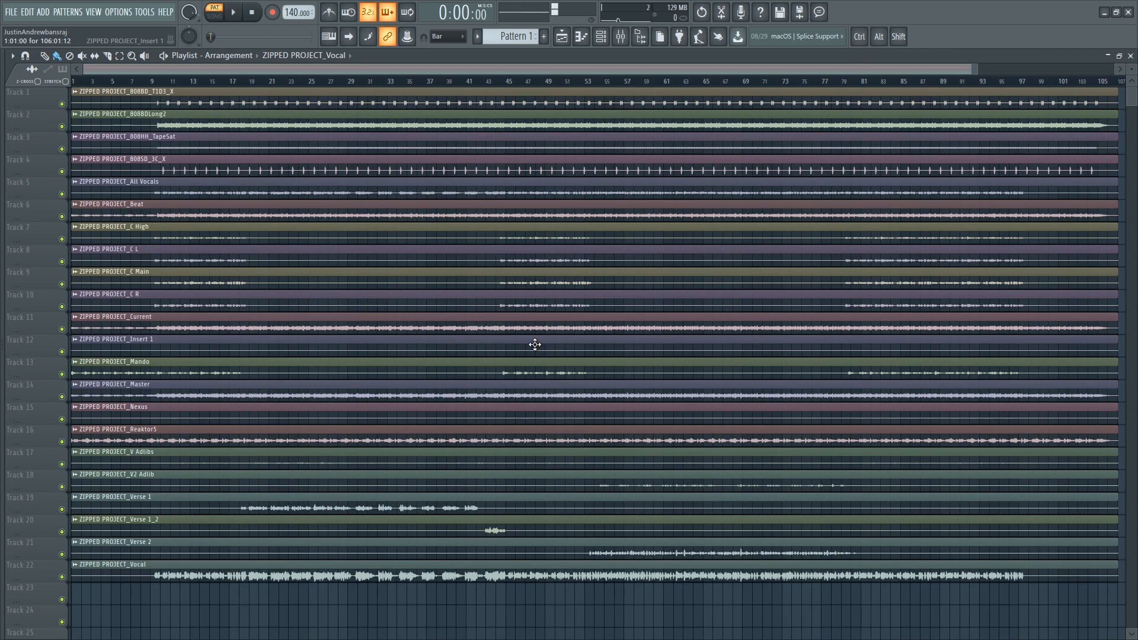
pyautogui.scroll(1, 532, 276)
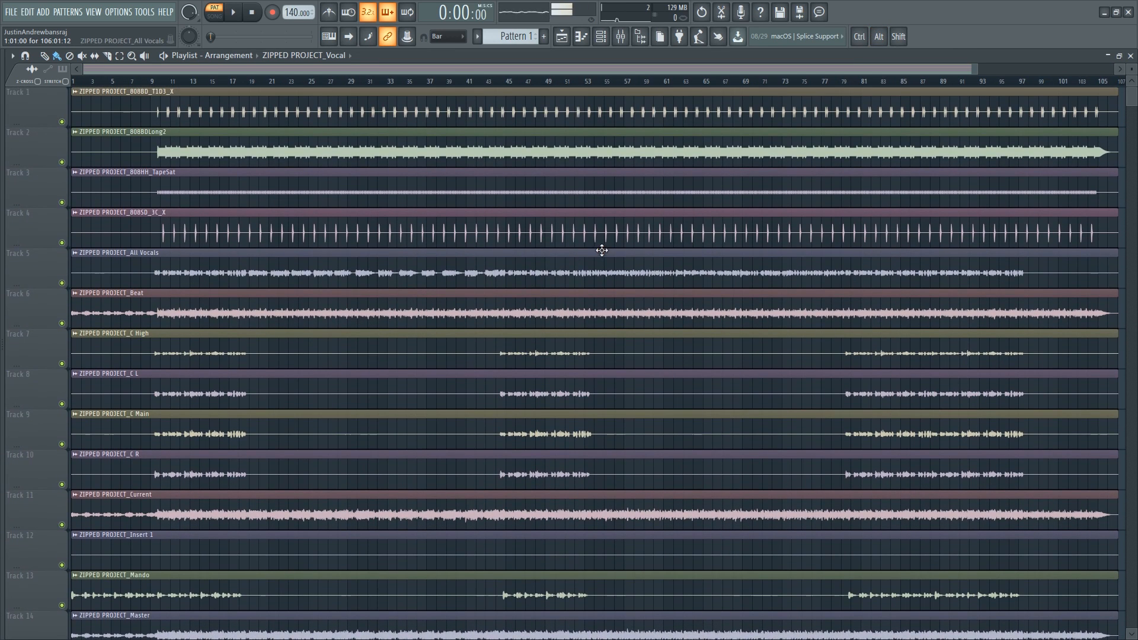
# - Delete the empty Insert 1 clip and the Master clip from the playlist
pyautogui.rightClick(418, 557)
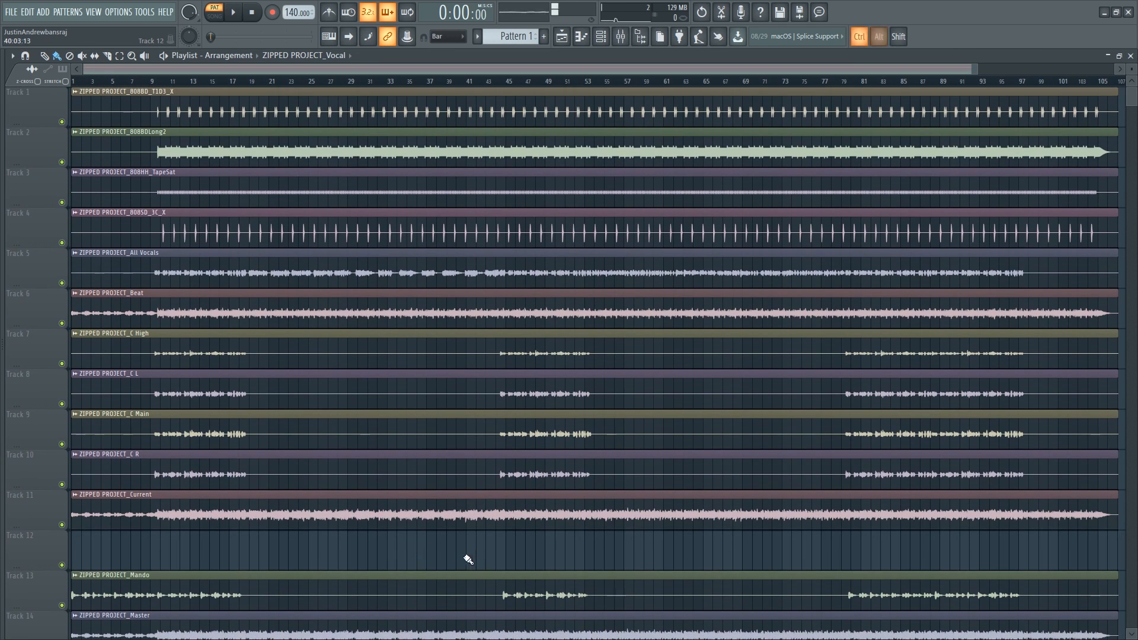
pyautogui.hotkey('ctrl', 'z')
pyautogui.scroll(-1, 696, 552)
pyautogui.rightClick(537, 513)
pyautogui.scroll(1, 336, 348)
pyautogui.scroll(-1, 202, 229)
pyautogui.scroll(-7, 211, 231)
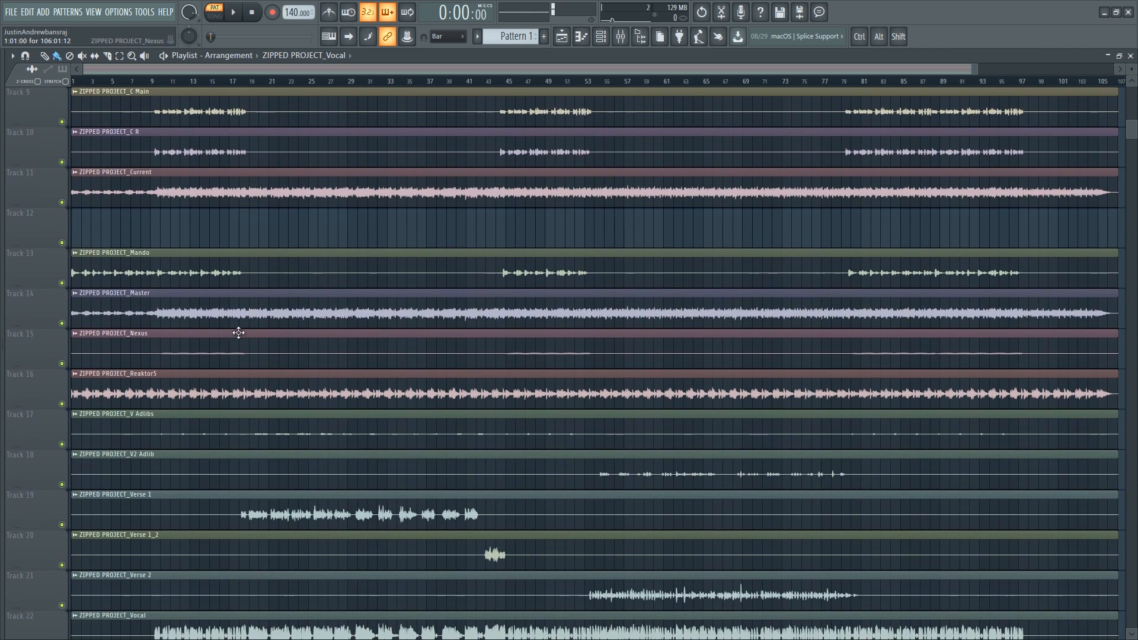
pyautogui.rightClick(249, 318)
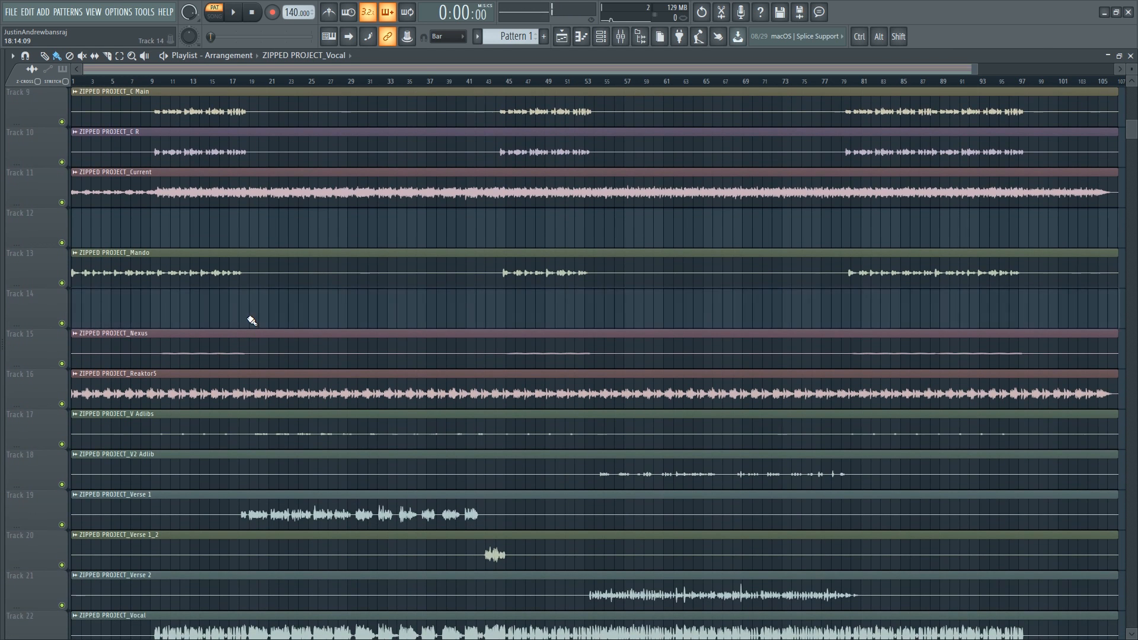
# - Play back the arrangement from around bar 15 to audition the stems
pyautogui.scroll(-3, 245, 319)
pyautogui.scroll(11, 203, 552)
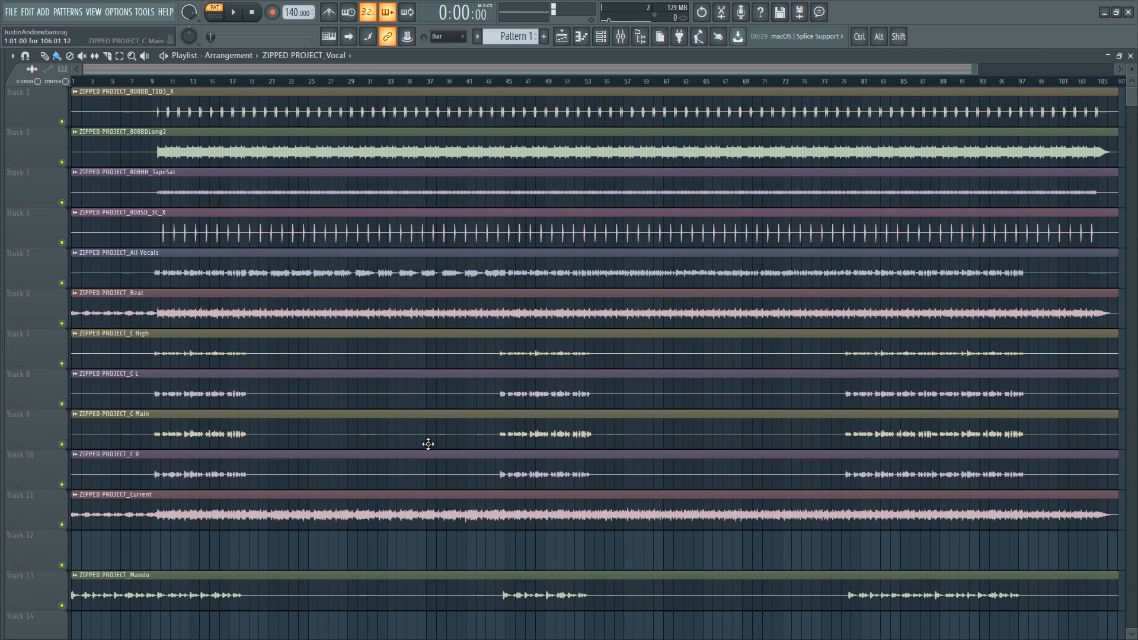
pyautogui.keyDown('alt'); pyautogui.scroll(-3, 428, 444); pyautogui.keyUp('alt')
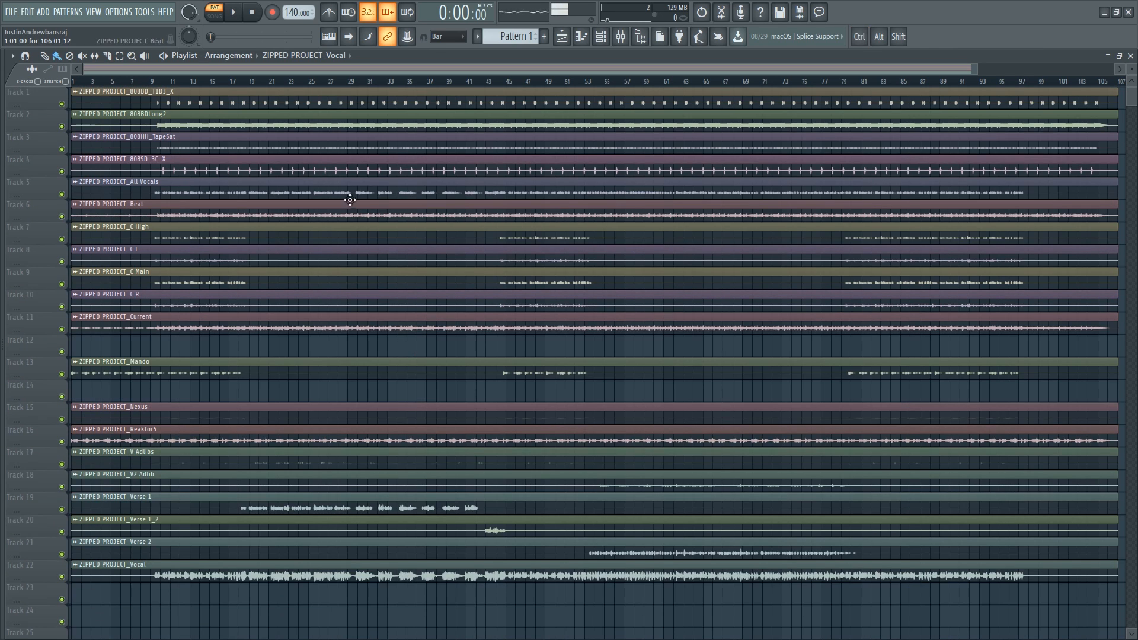
pyautogui.click(211, 82)
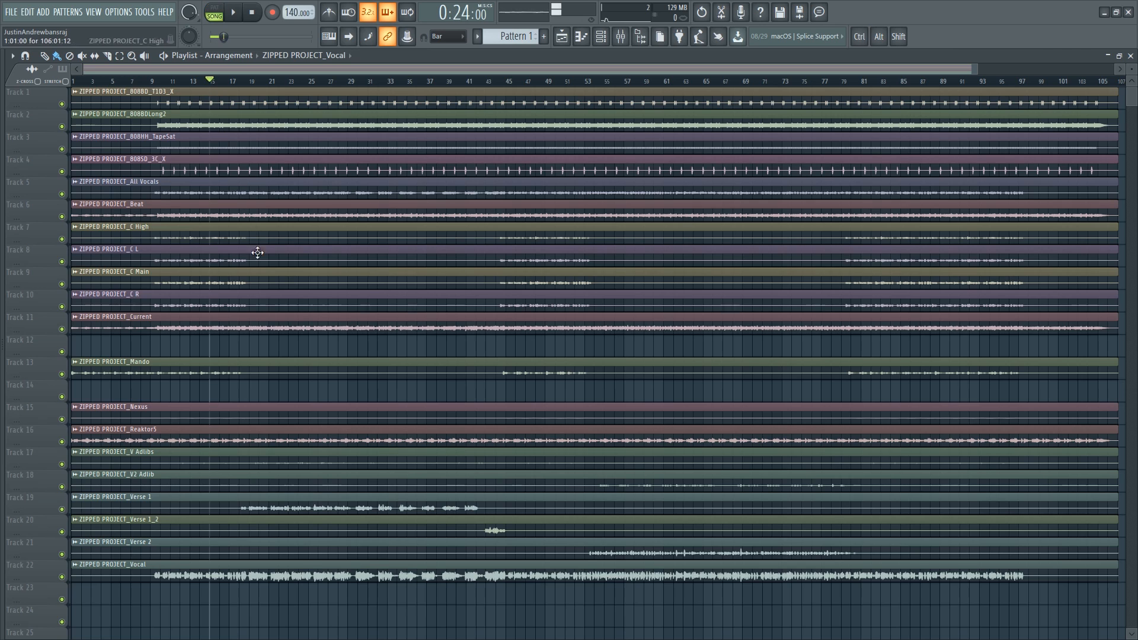
pyautogui.press('space')
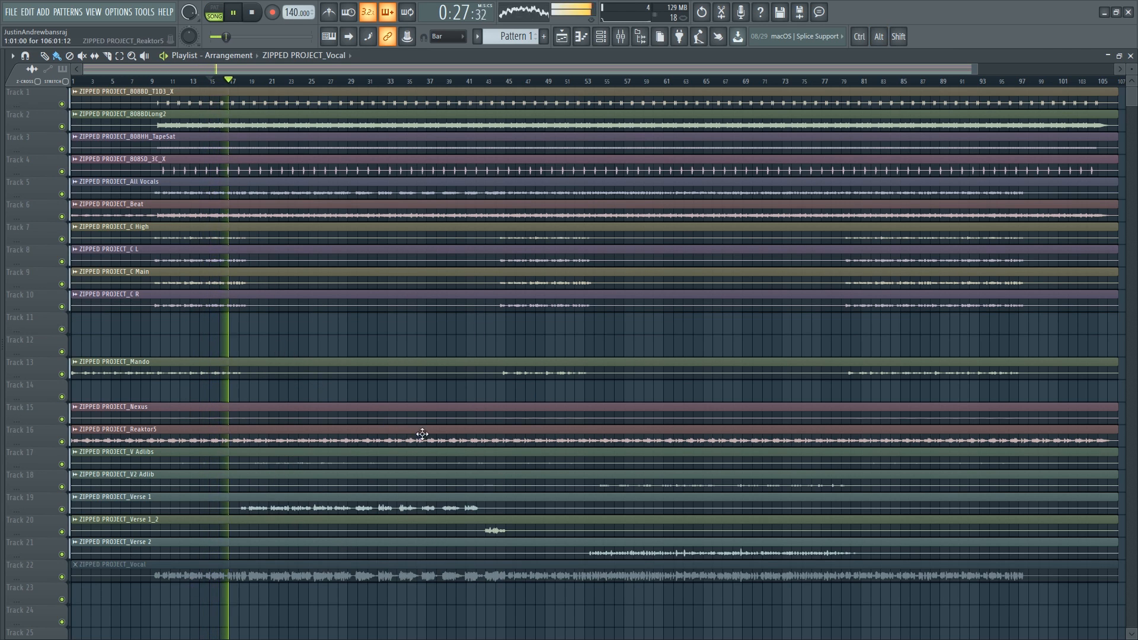
pyautogui.press('space')
# - Undo the last two playlist clip deletions
pyautogui.scroll(3, 480, 409)
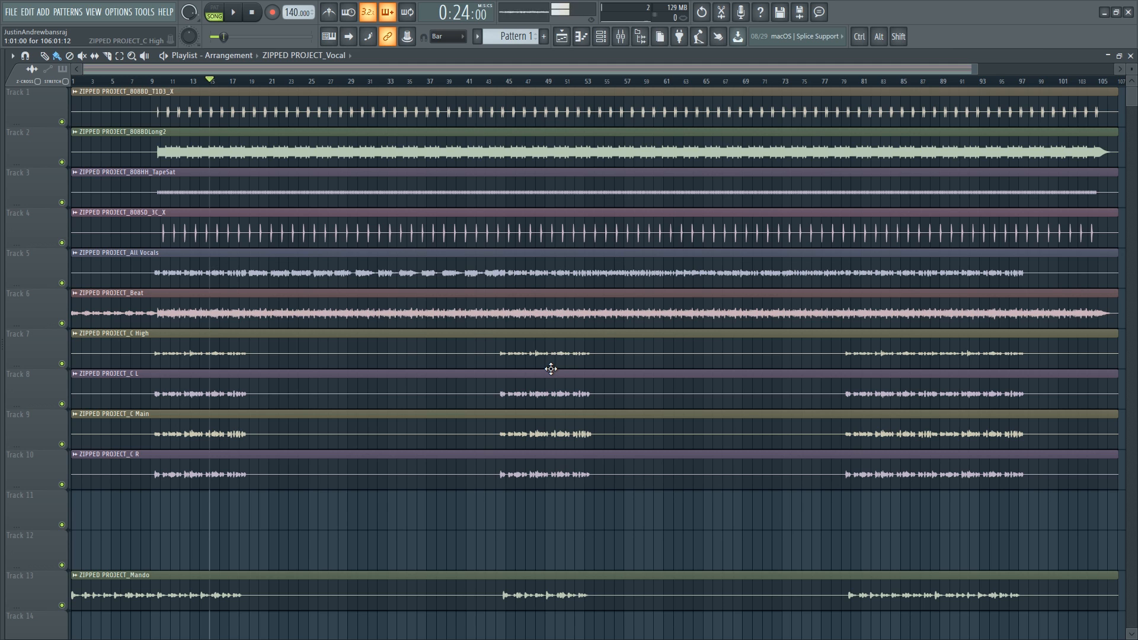
pyautogui.scroll(-10, 551, 369)
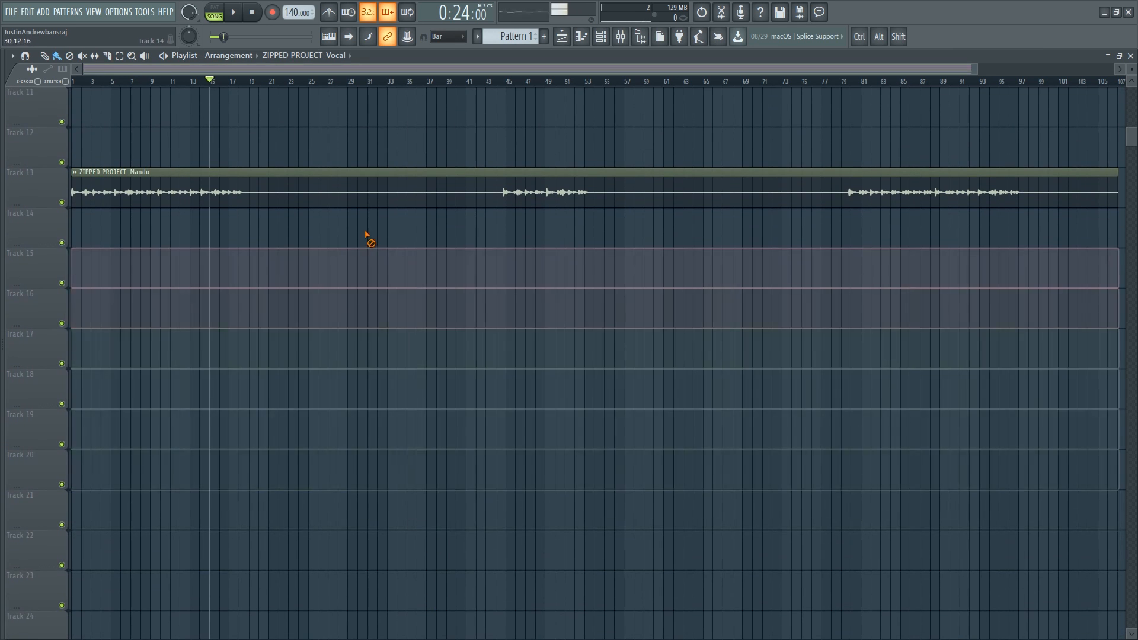
pyautogui.rightClick(350, 202)
pyautogui.scroll(1, 277, 241)
pyautogui.hotkey('ctrl', 'z')
pyautogui.hotkey('ctrl', 'z')
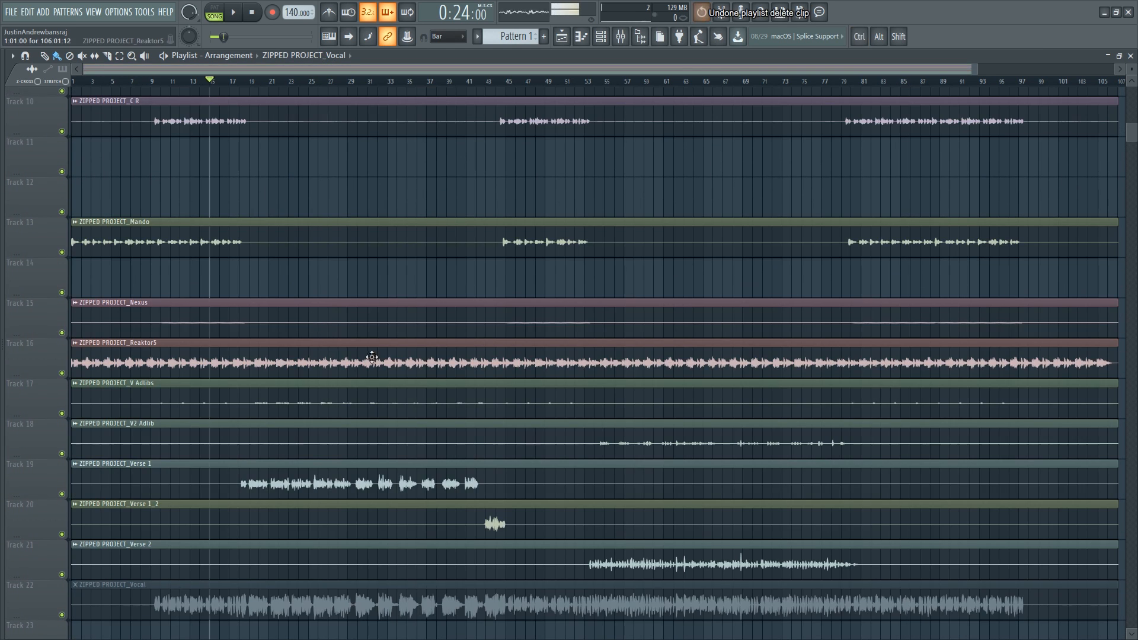
# - Select the clips below the empty tracks and move them up so the stems fill consecutive tracks
pyautogui.moveTo(230, 347); pyautogui.dragTo(163, 593)
pyautogui.moveTo(161, 380); pyautogui.dragTo(158, 538)
pyautogui.click(173, 350)
pyautogui.moveTo(181, 433); pyautogui.dragTo(180, 411)
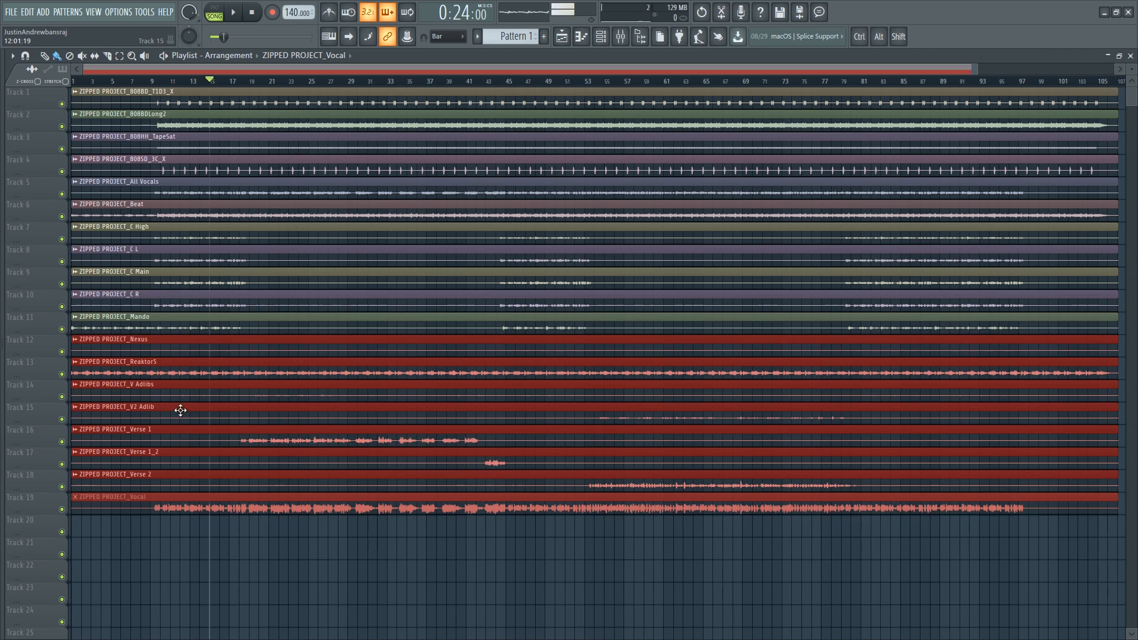
pyautogui.rightClick(175, 540)
# - Slice the C High, C L, C Main and C R clips near bar 9 and delete their leading portions
pyautogui.scroll(5, 201, 528)
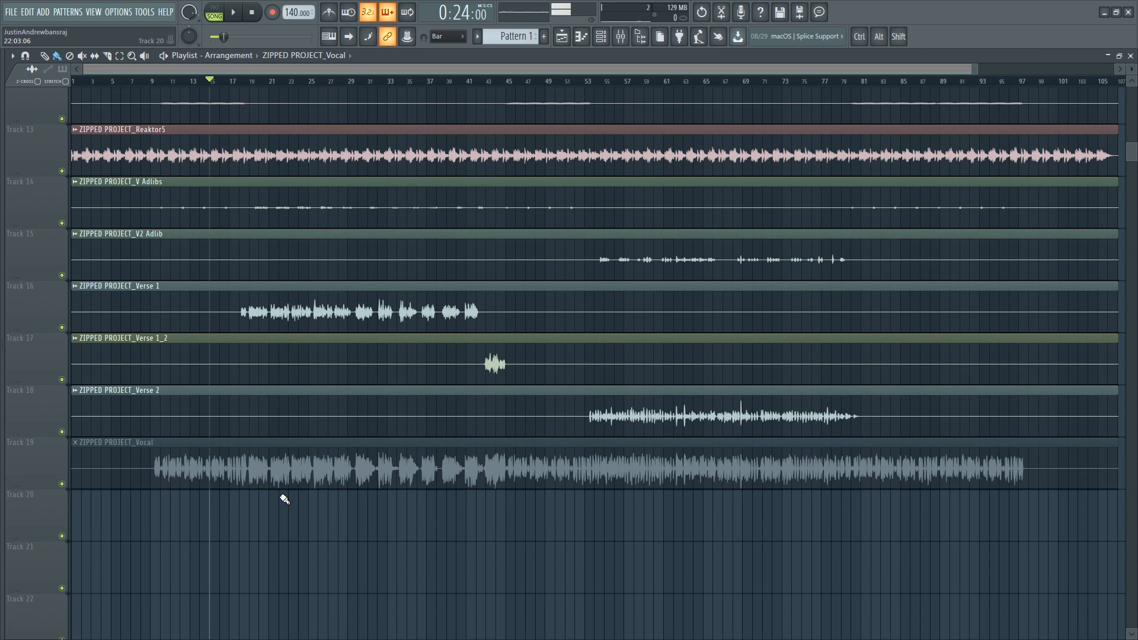
pyautogui.scroll(-5, 281, 463)
pyautogui.scroll(5, 99, 295)
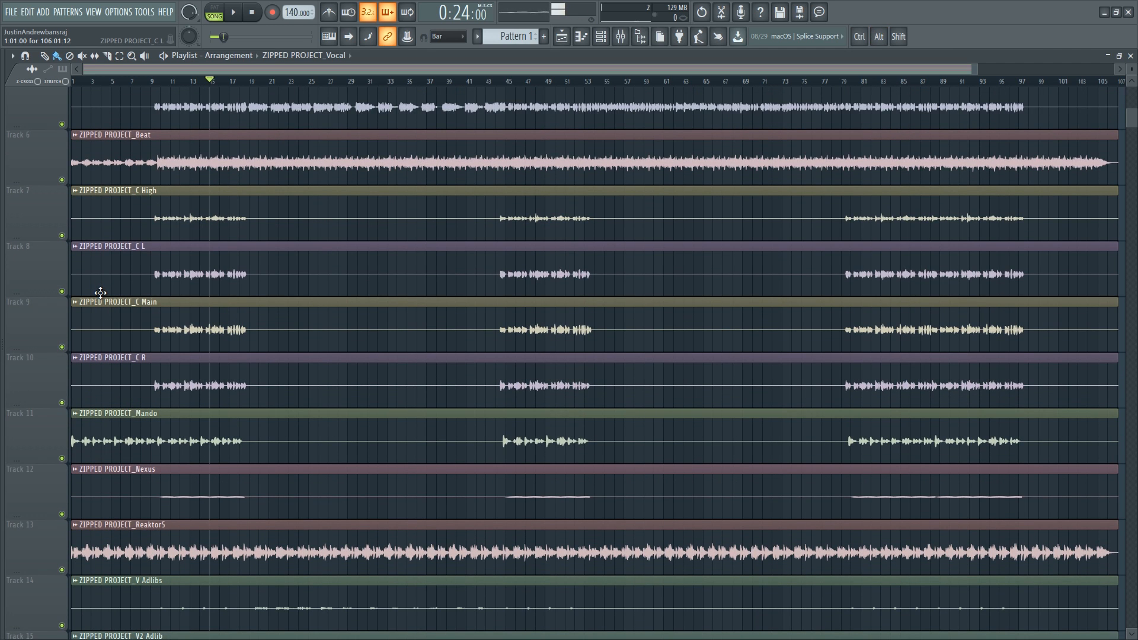
pyautogui.scroll(2, 48, 214)
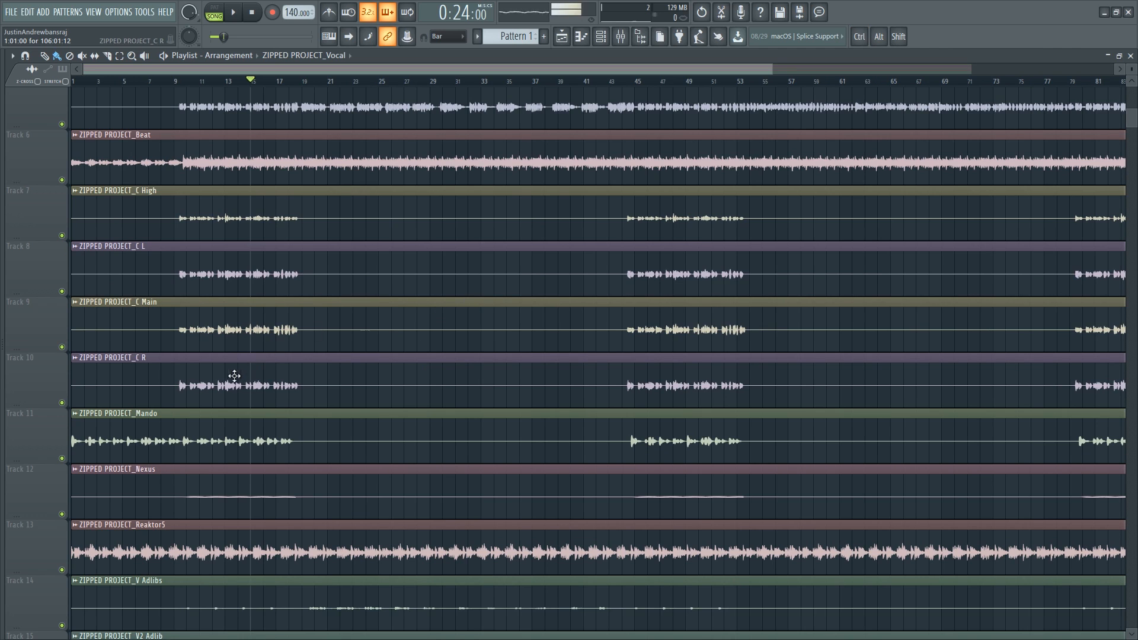
pyautogui.hotkey('alt', 'shift')
pyautogui.moveTo(180, 350); pyautogui.dragTo(178, 196)
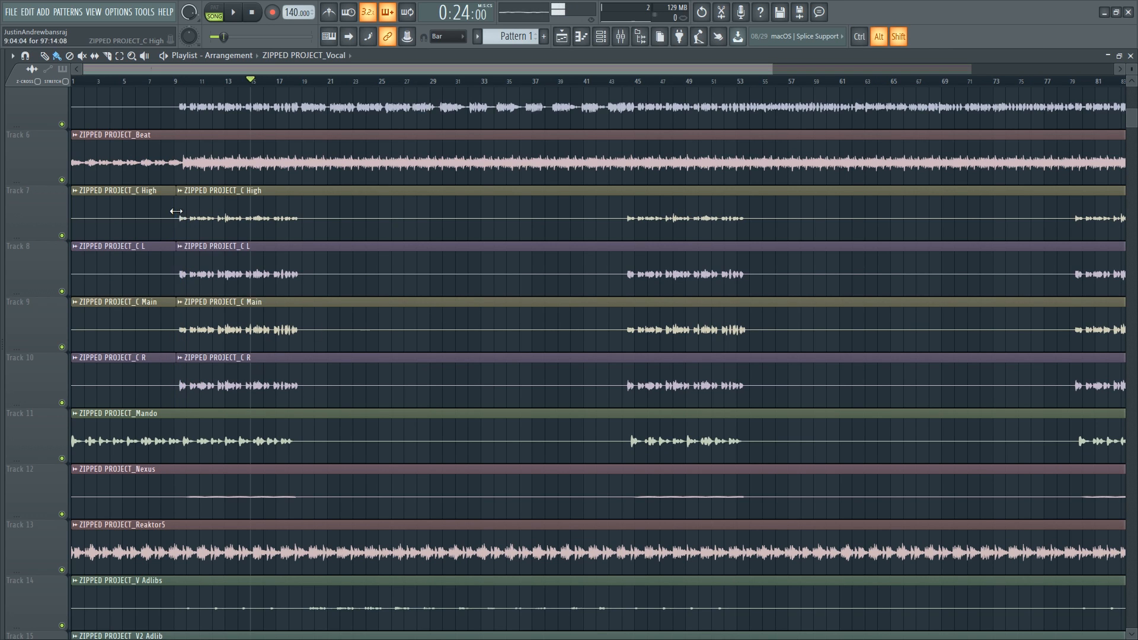
pyautogui.rightClick(147, 222)
pyautogui.moveTo(150, 358); pyautogui.dragTo(312, 214)
pyautogui.scroll(5, 124, 312)
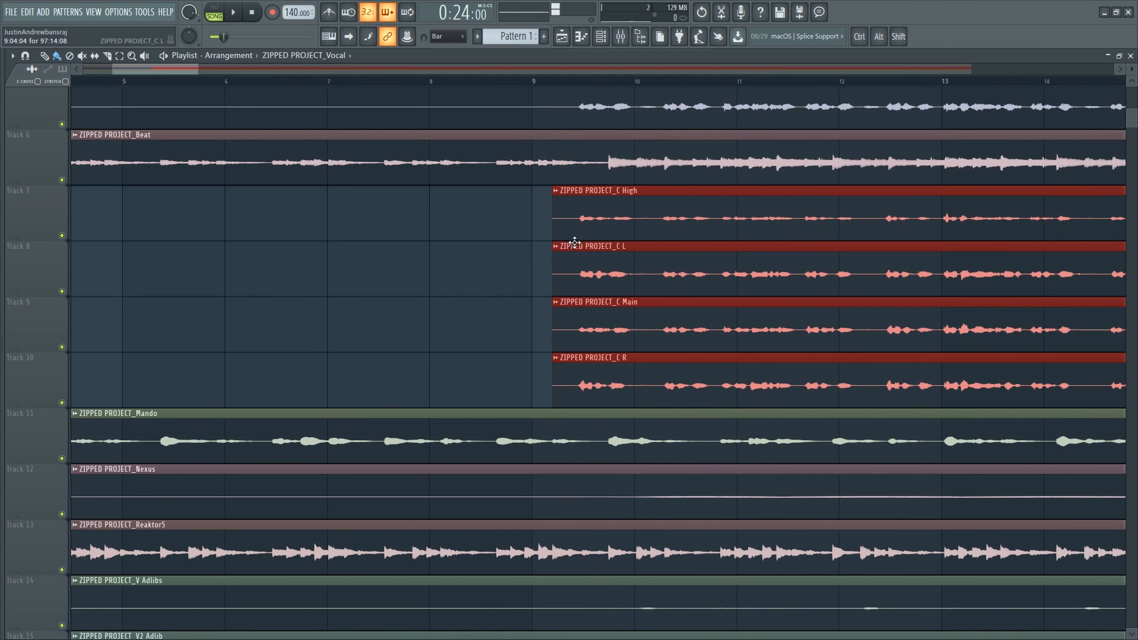
pyautogui.moveTo(575, 386); pyautogui.dragTo(576, 224)
pyautogui.rightClick(554, 228)
pyautogui.rightClick(558, 324)
pyautogui.rightClick(560, 379)
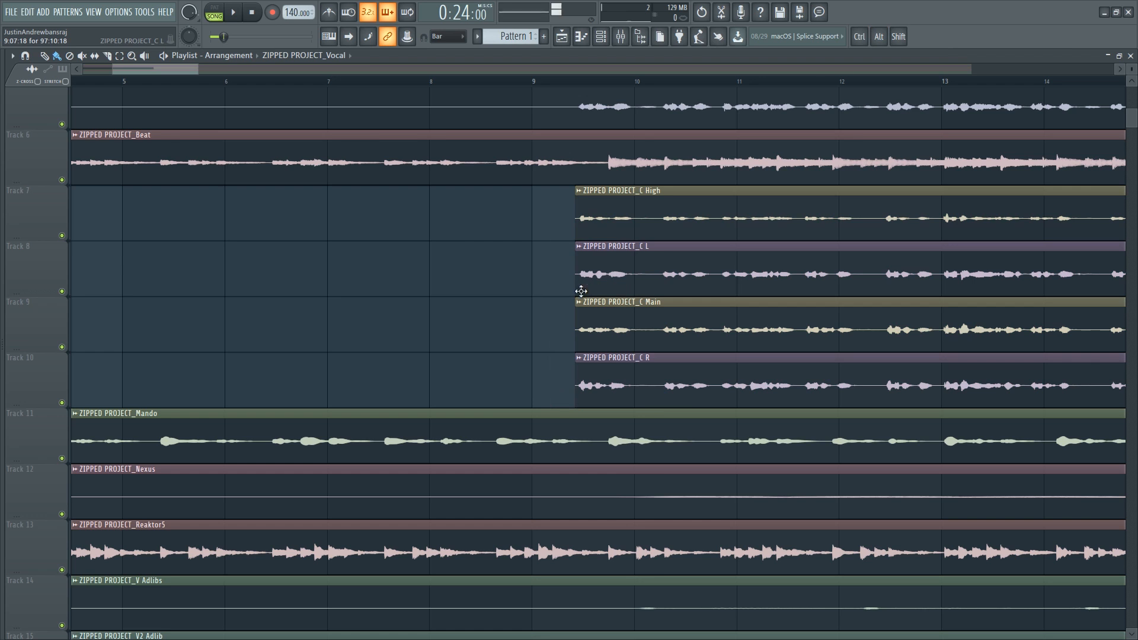
# - Move the trimmed C High, C L, C Main and C R clips to the start of the playlist
pyautogui.scroll(-8, 582, 290)
pyautogui.moveTo(142, 350); pyautogui.dragTo(34, 247)
pyautogui.click(1043, 279)
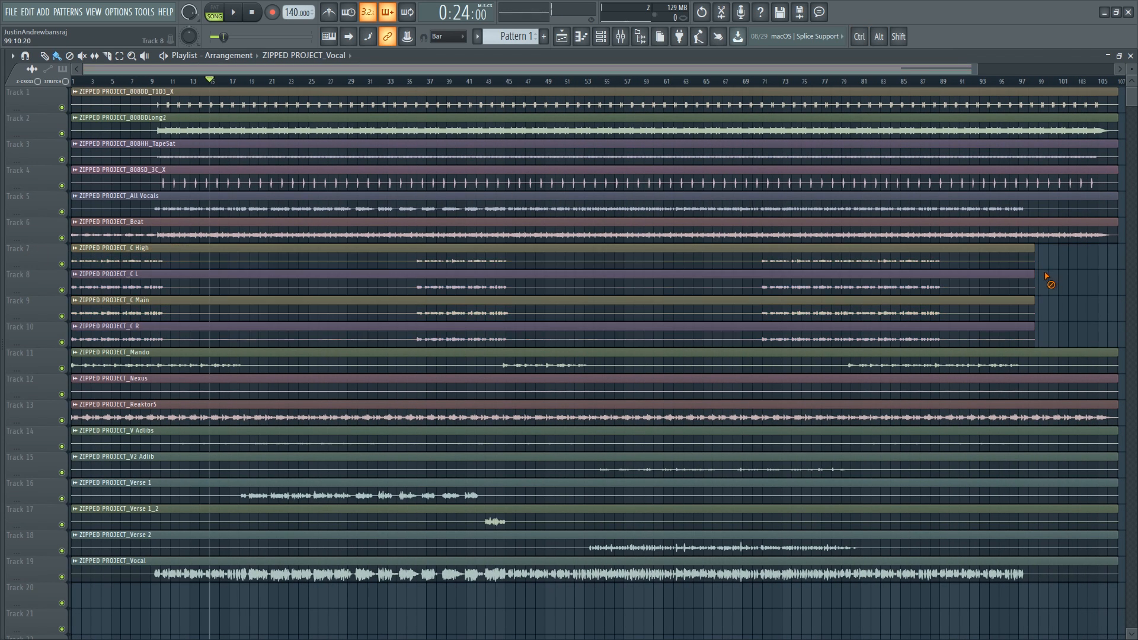
# - Slice the Nexus clip around bar 10, delete its silent start, and move it to the beginning
pyautogui.scroll(3, 79, 395)
pyautogui.scroll(4, 223, 358)
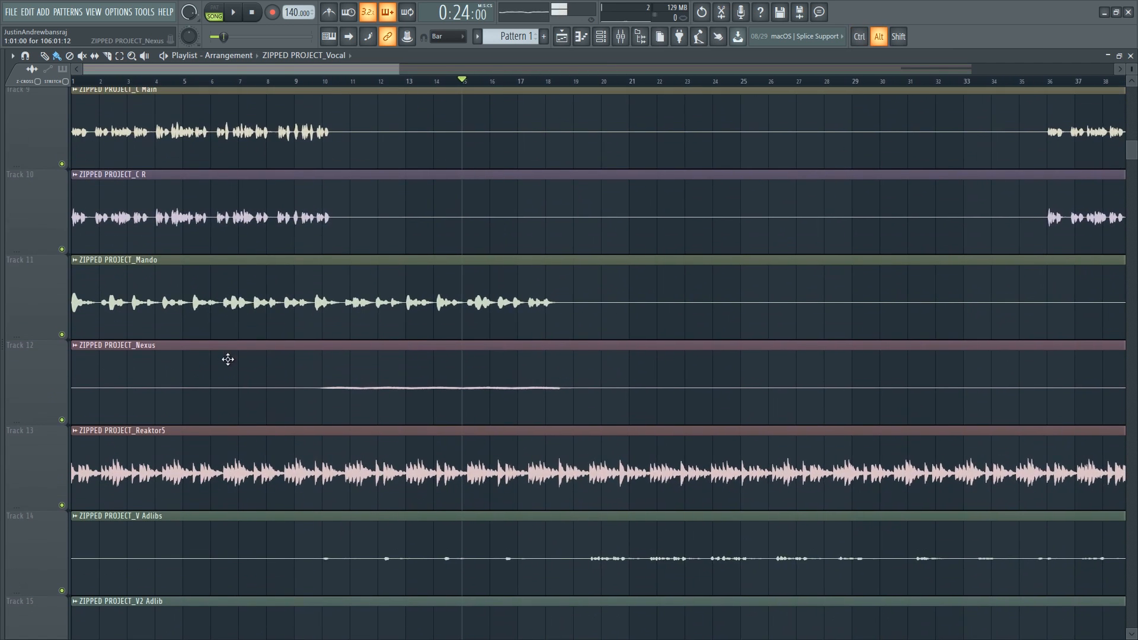
pyautogui.scroll(8, 308, 396)
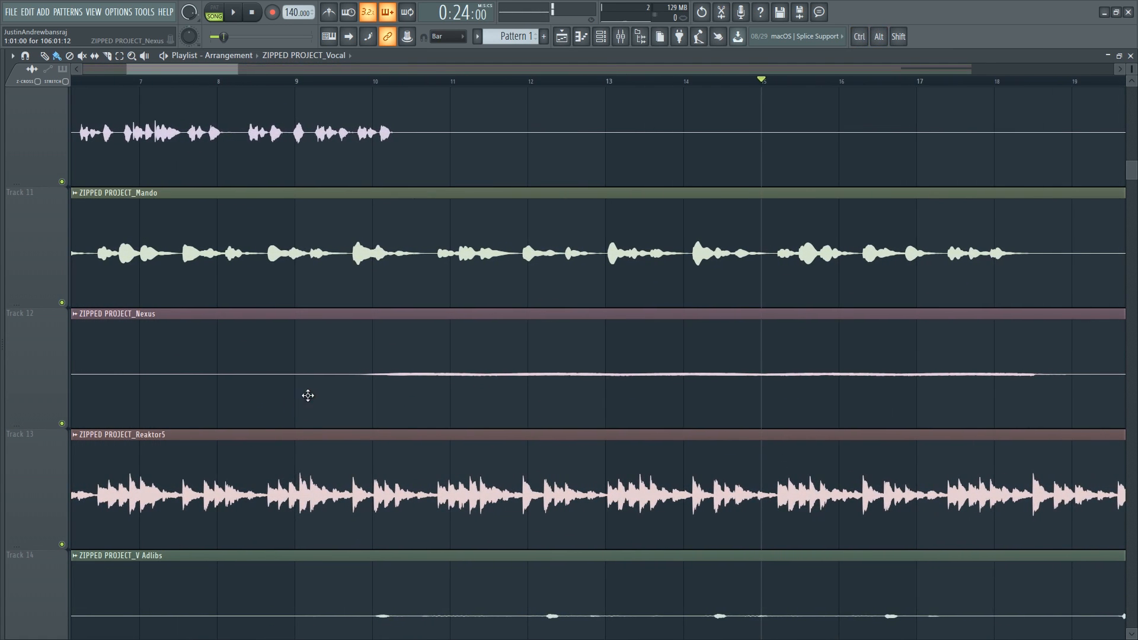
pyautogui.keyDown('alt'); pyautogui.keyDown('shift'); pyautogui.click(353, 388); pyautogui.keyUp('shift'); pyautogui.keyUp('alt')
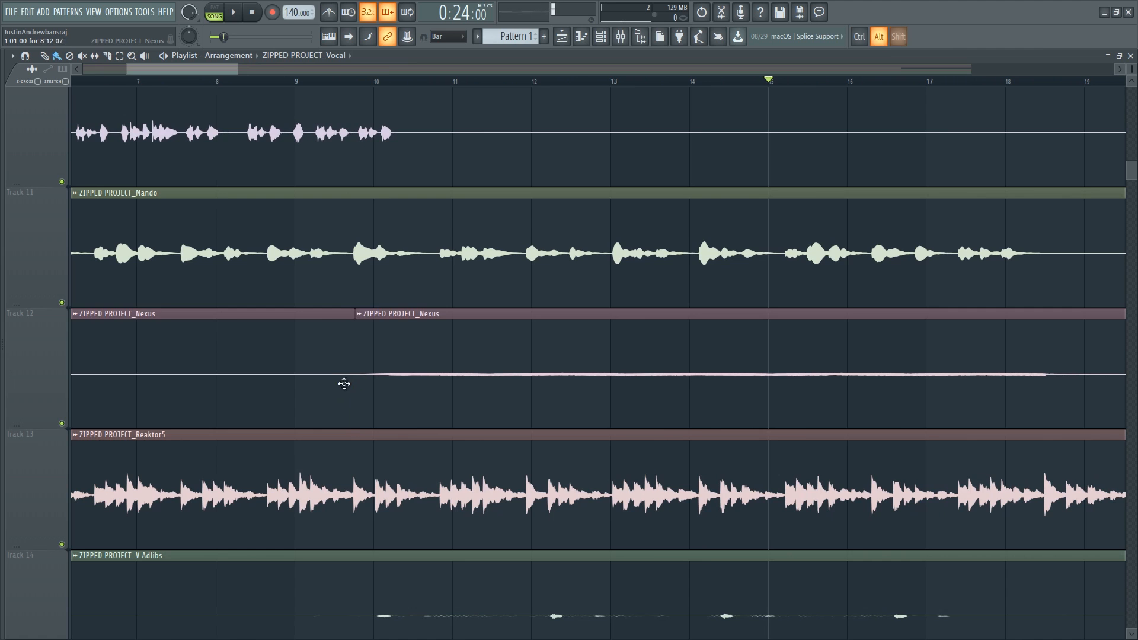
pyautogui.rightClick(331, 383)
pyautogui.scroll(-8, 350, 380)
pyautogui.moveTo(284, 386); pyautogui.dragTo(204, 379)
# - Play the arrangement from the start to check the edited clips
pyautogui.moveTo(95, 82); pyautogui.dragTo(32, 86)
pyautogui.press('space')
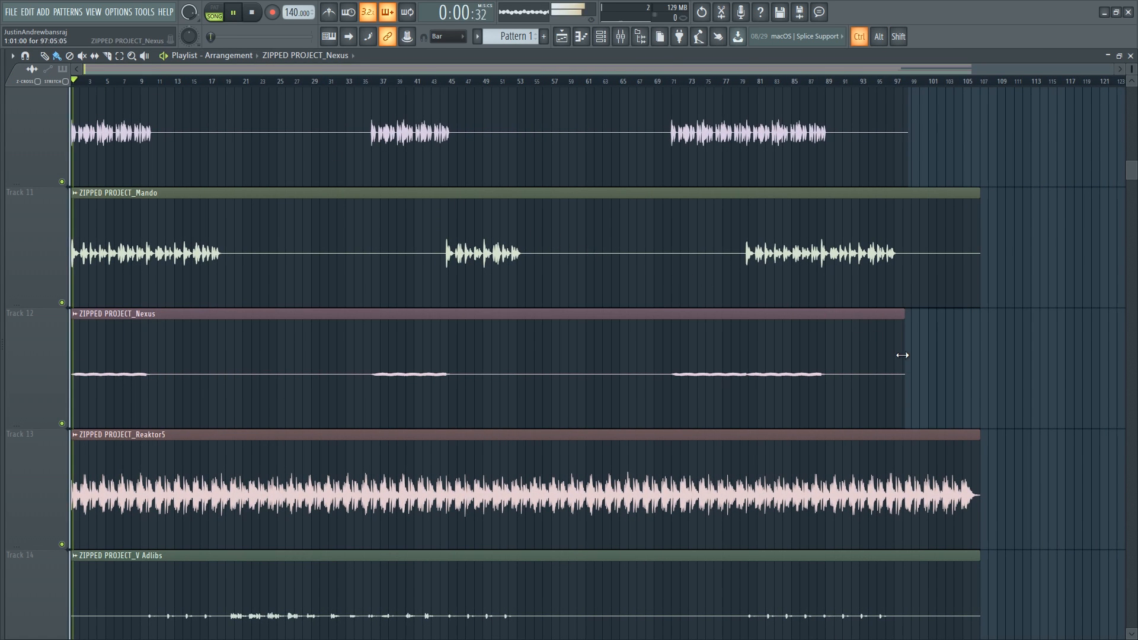
pyautogui.keyDown('ctrl'); pyautogui.rightClick(903, 354); pyautogui.keyUp('ctrl')
pyautogui.press('space')
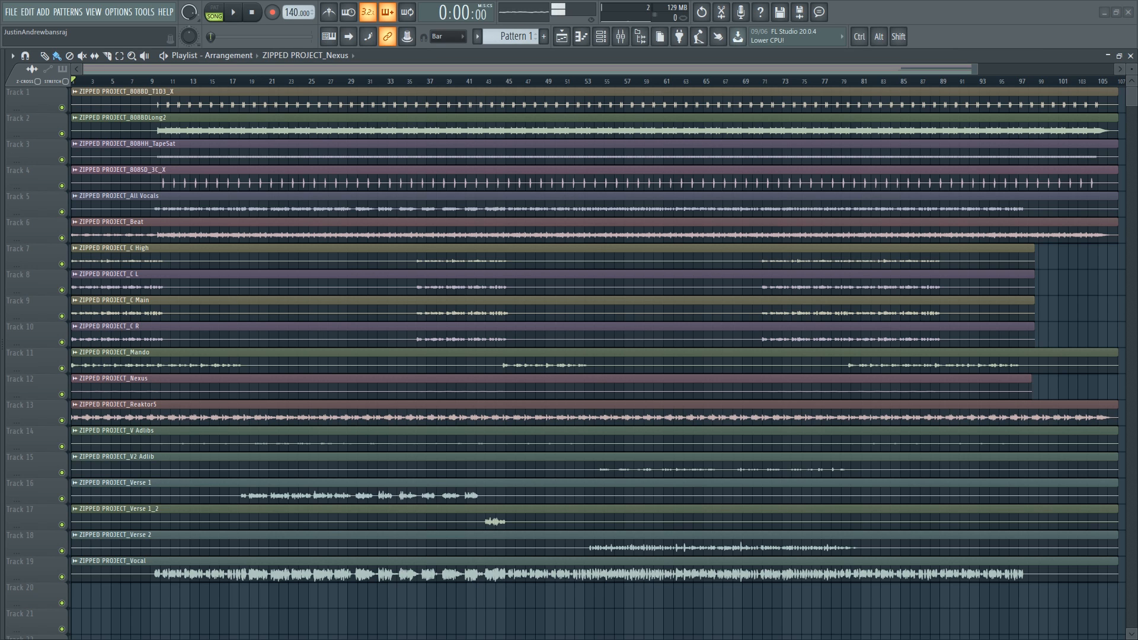
# - Open WeTransfer in the browser, choose the free option, and place it beside the desktop
pyautogui.moveTo(559, 3); pyautogui.dragTo(535, 2)
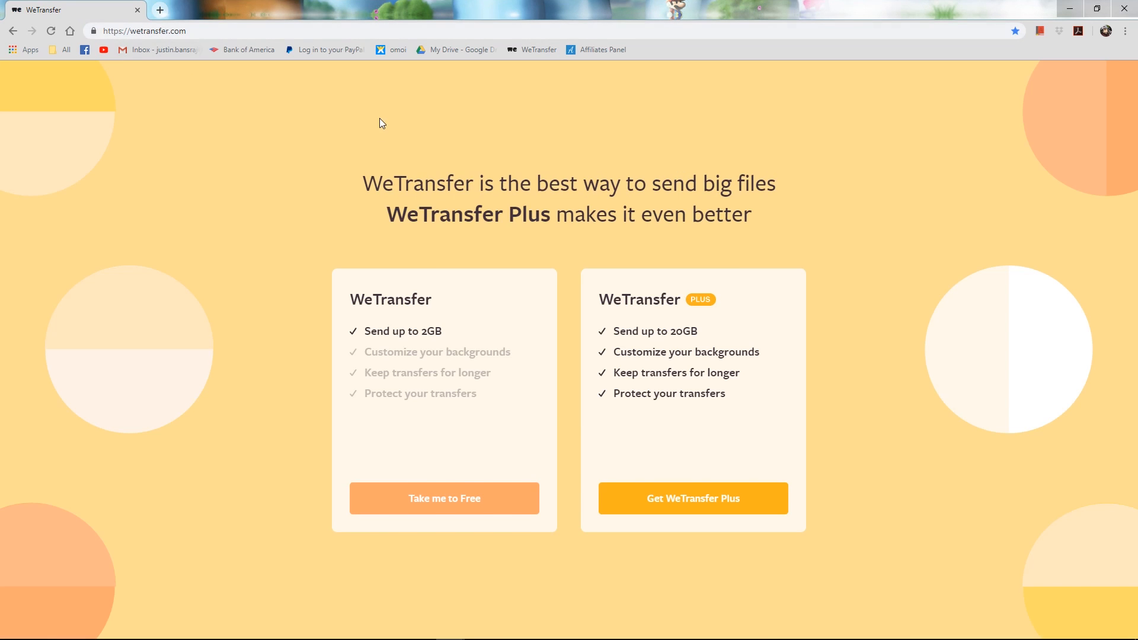
pyautogui.click(480, 501)
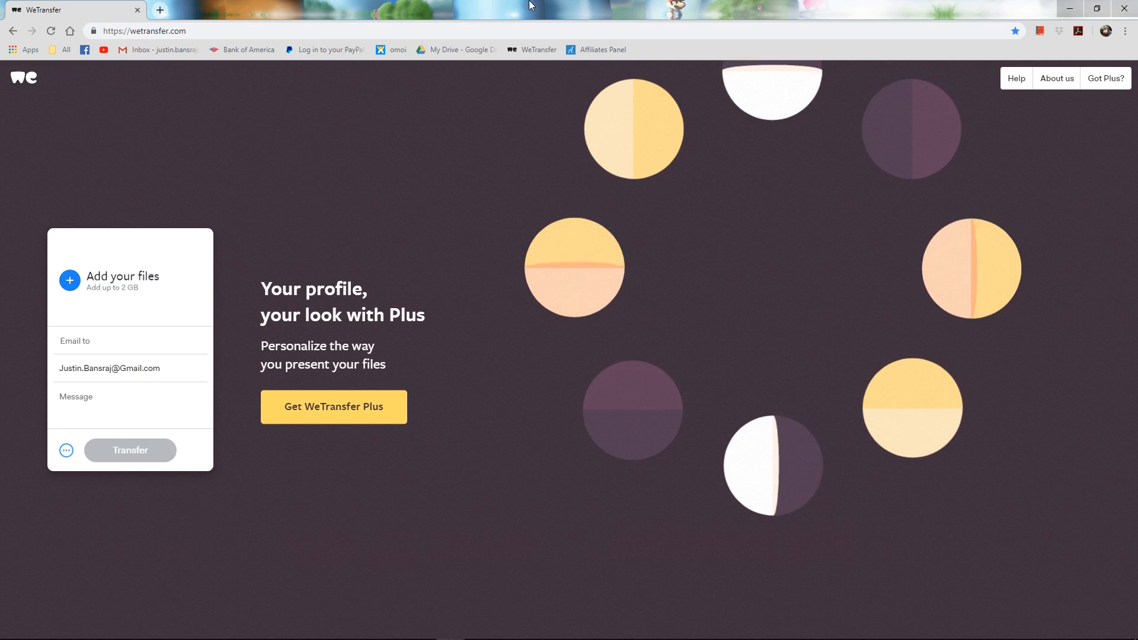
pyautogui.press('super+Left')
pyautogui.click(1107, 14)
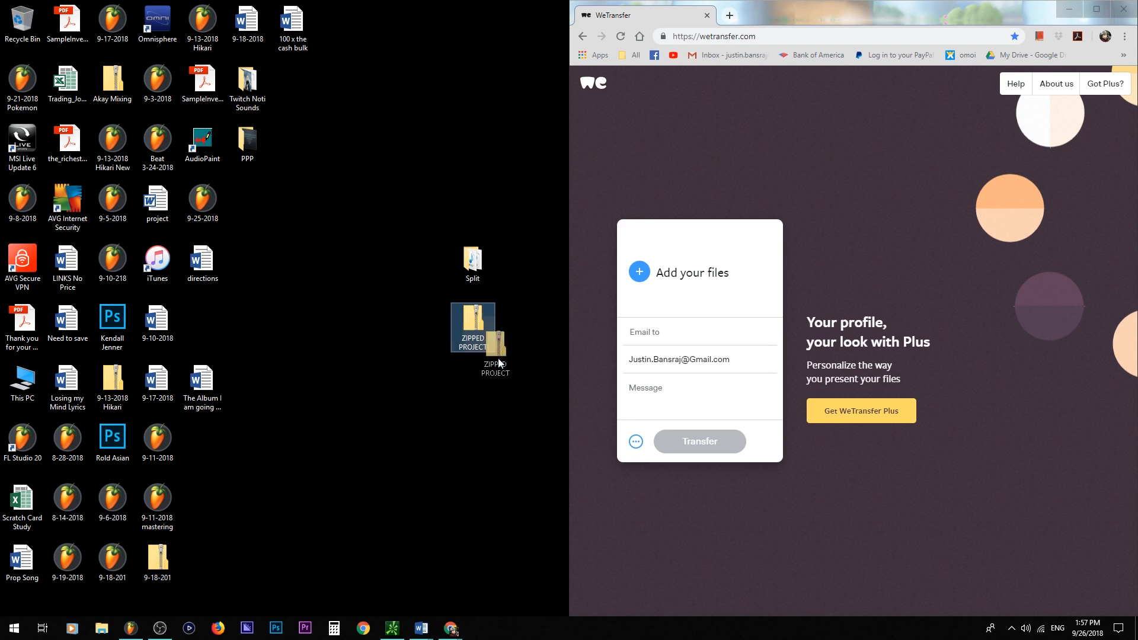
# - Add the ZIPPED PROJECT zip to the WeTransfer upload and remove it again
pyautogui.moveTo(500, 363); pyautogui.dragTo(720, 281)
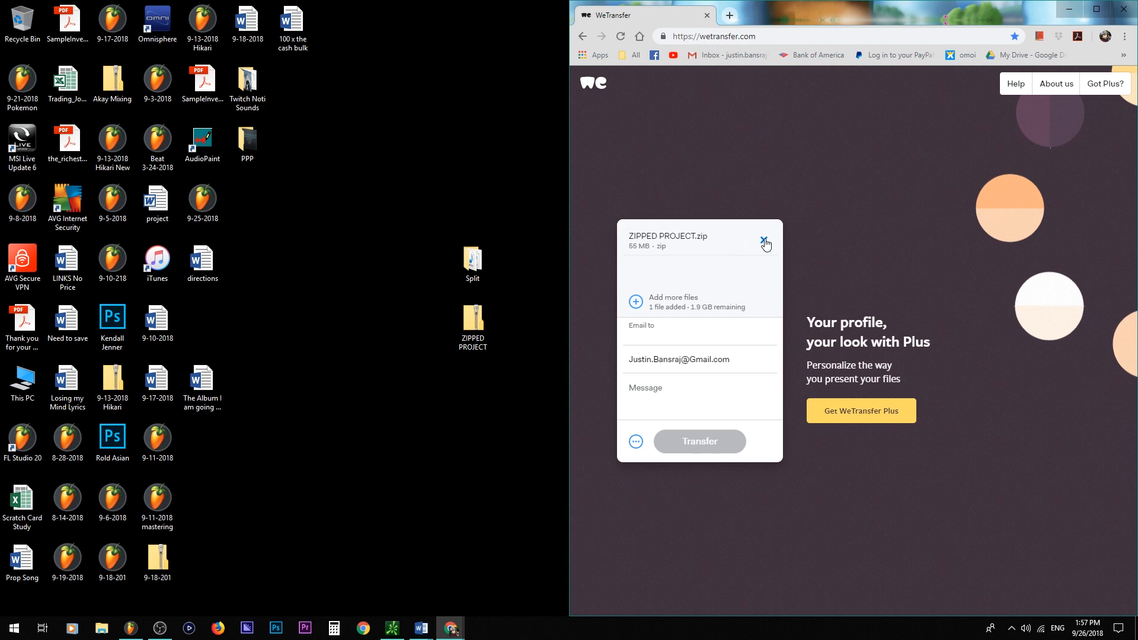
pyautogui.click(765, 243)
# - Open the Split folder on the desktop to inspect its stem files
pyautogui.moveTo(473, 261); pyautogui.dragTo(493, 233)
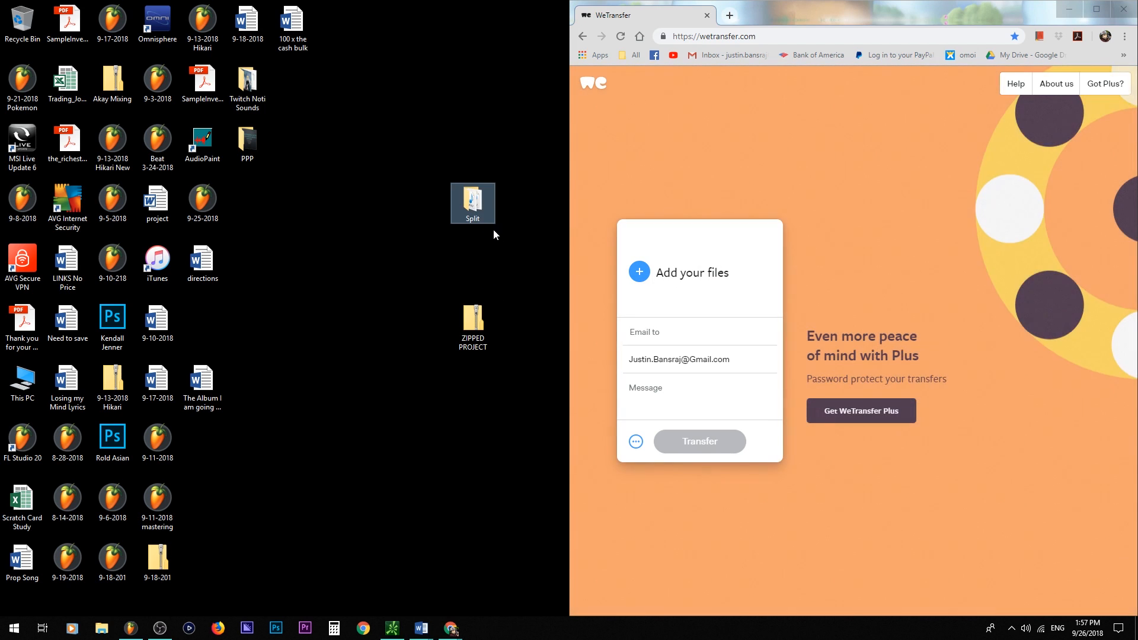
pyautogui.doubleClick(473, 214)
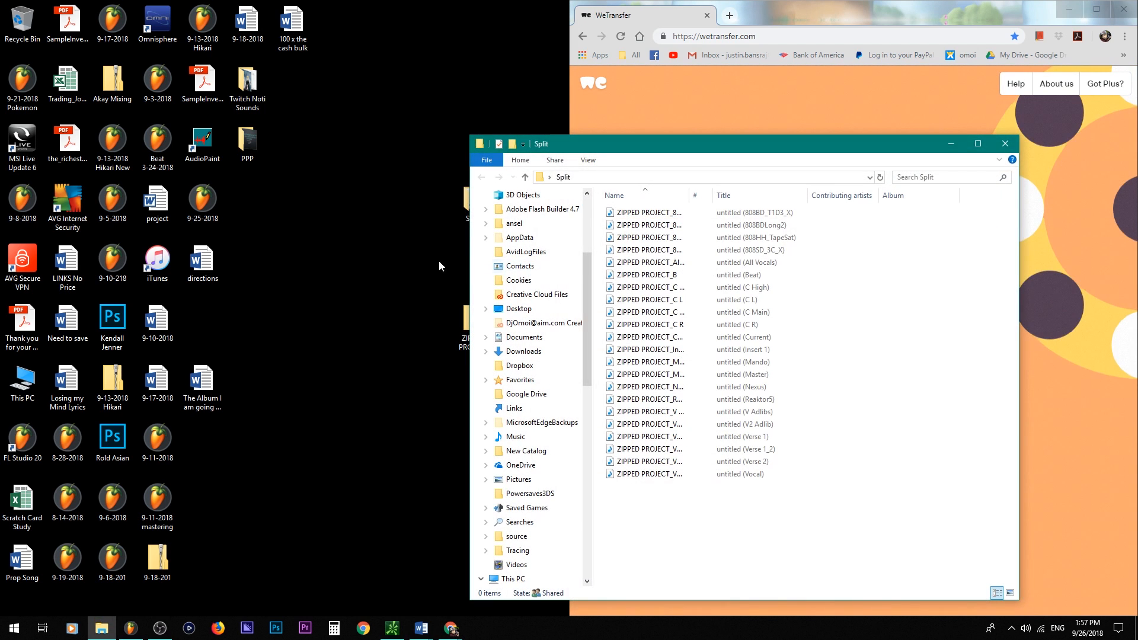
pyautogui.moveTo(750, 505); pyautogui.dragTo(709, 205)
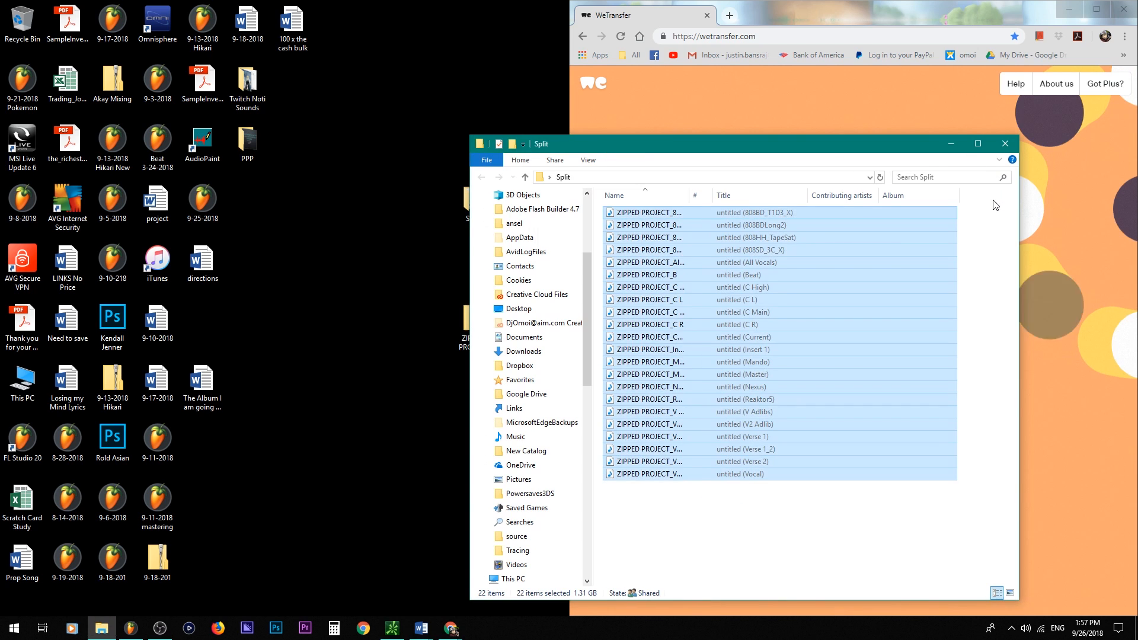
pyautogui.click(1005, 144)
# - Try to upload the Split folder to WeTransfer
pyautogui.moveTo(472, 202); pyautogui.dragTo(730, 272)
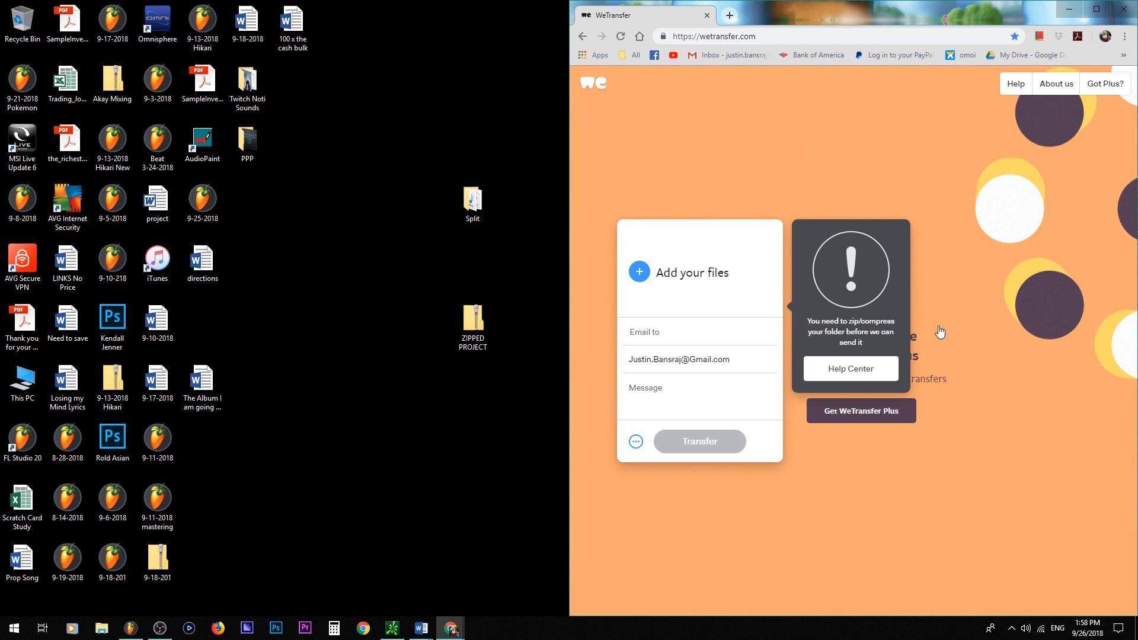
pyautogui.click(482, 265)
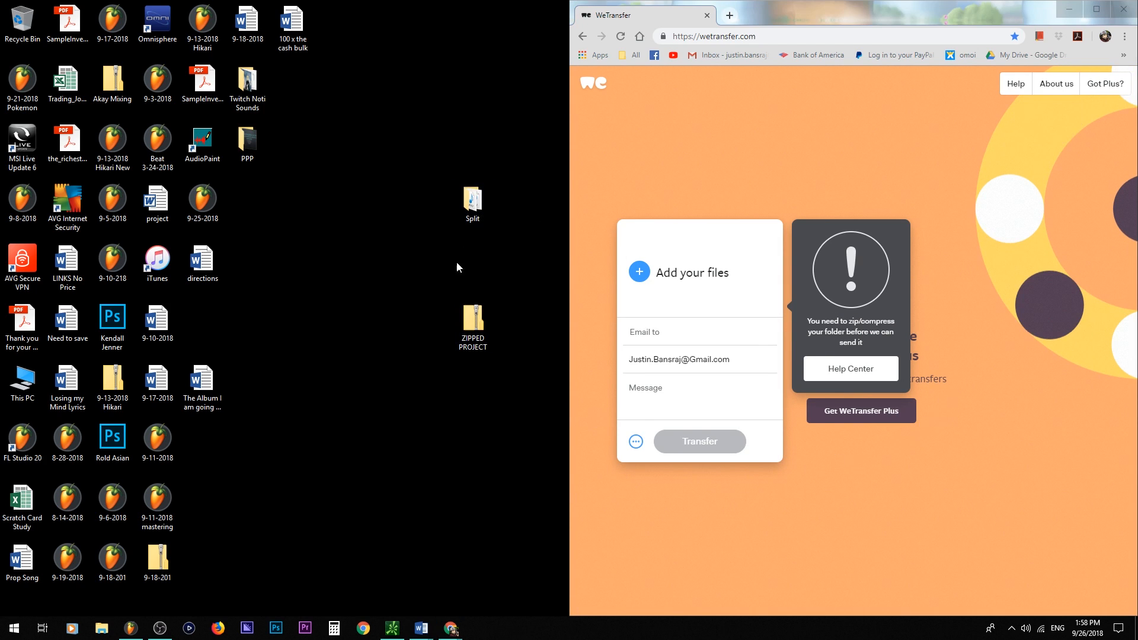
pyautogui.rightClick(485, 196)
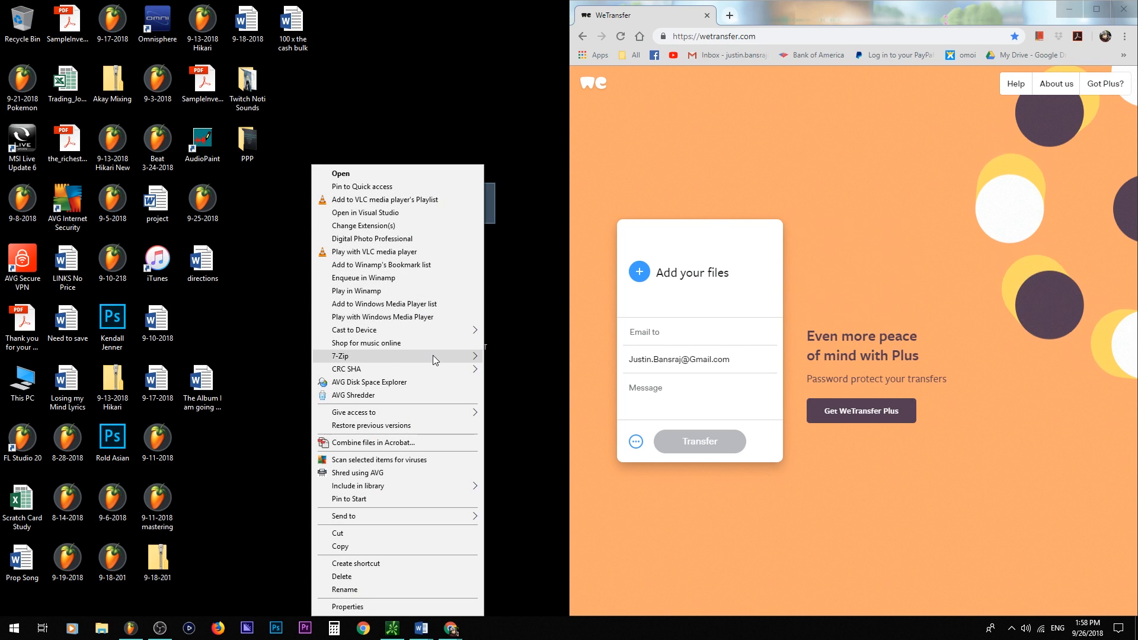
pyautogui.moveTo(433, 357)
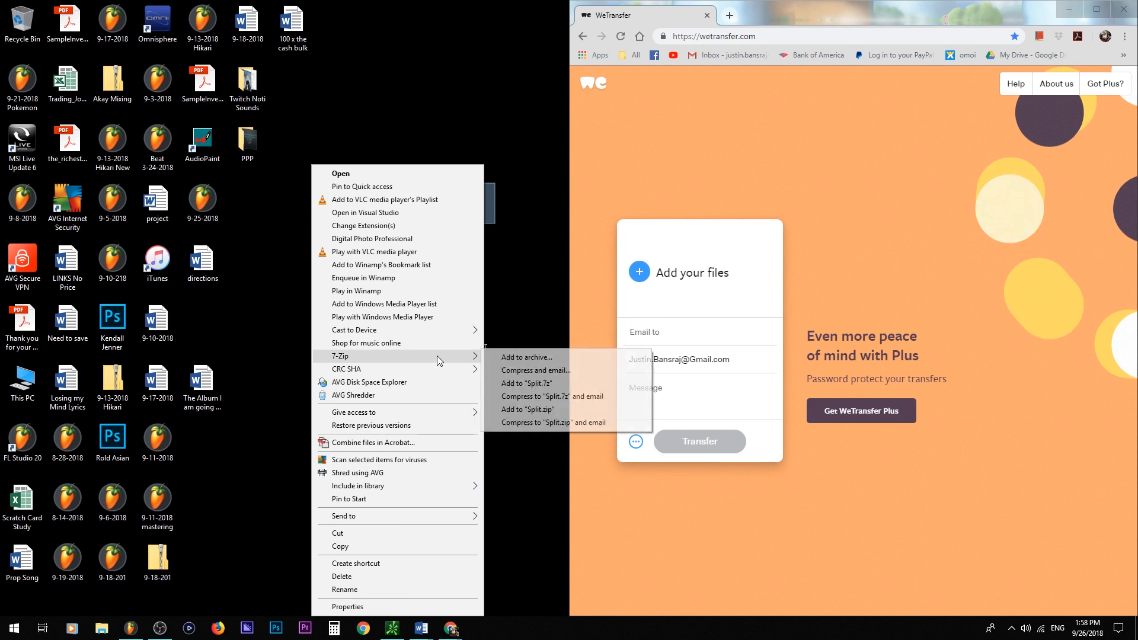
pyautogui.click(486, 70)
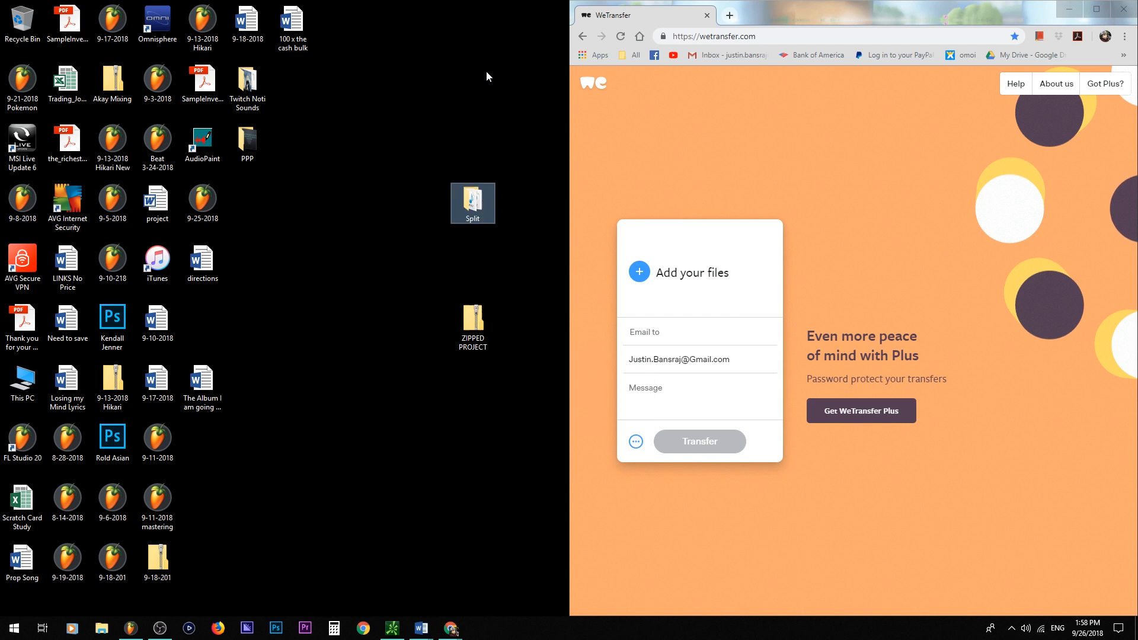
# - Compress the Split folder into Split.zip with 7-Zip and add the zip to the WeTransfer upload
pyautogui.rightClick(473, 204)
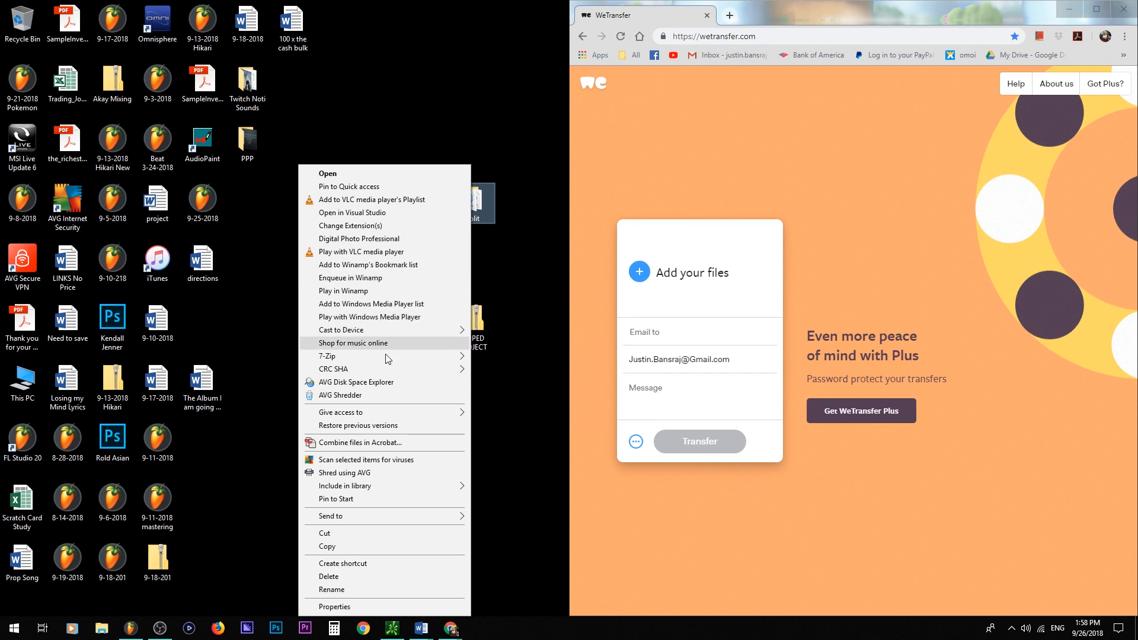
pyautogui.moveTo(398, 358)
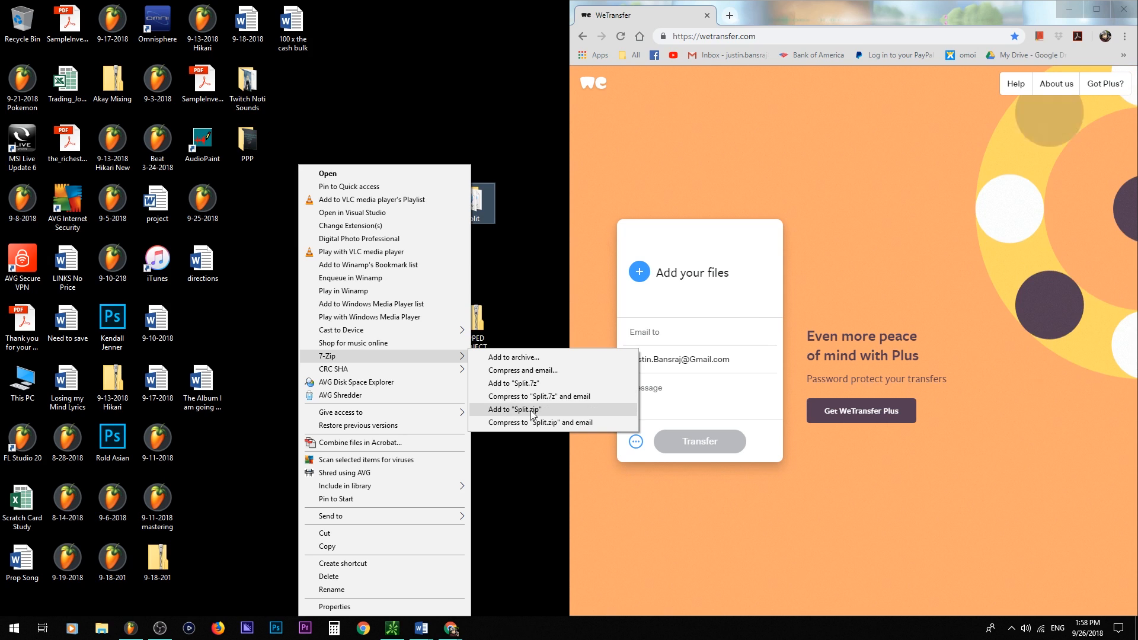
pyautogui.click(514, 409)
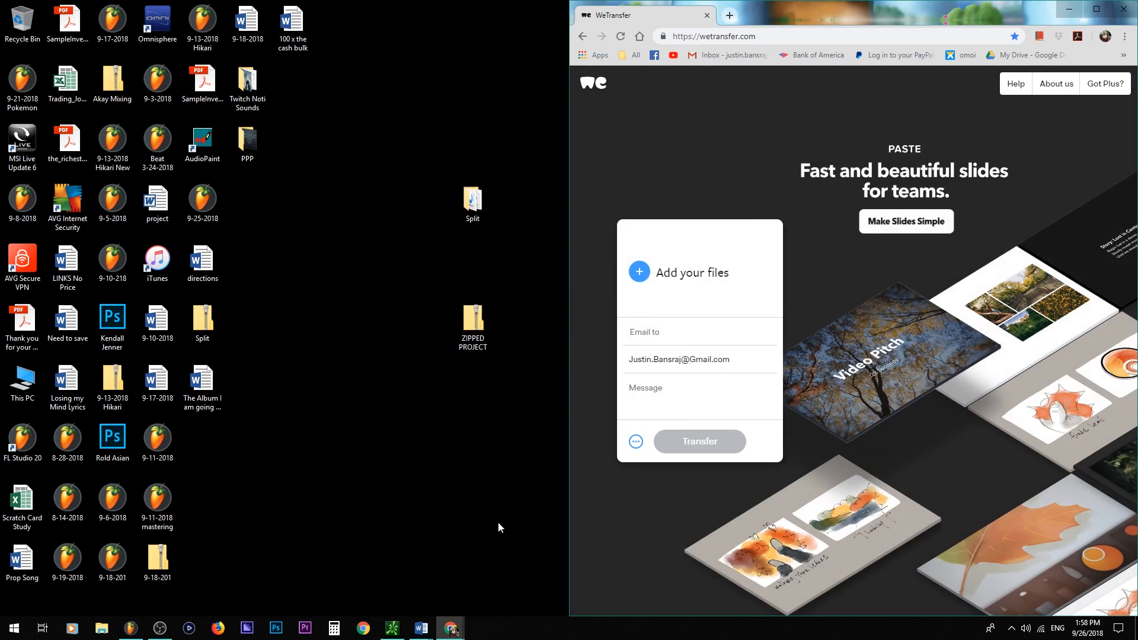
pyautogui.moveTo(203, 320); pyautogui.dragTo(747, 293)
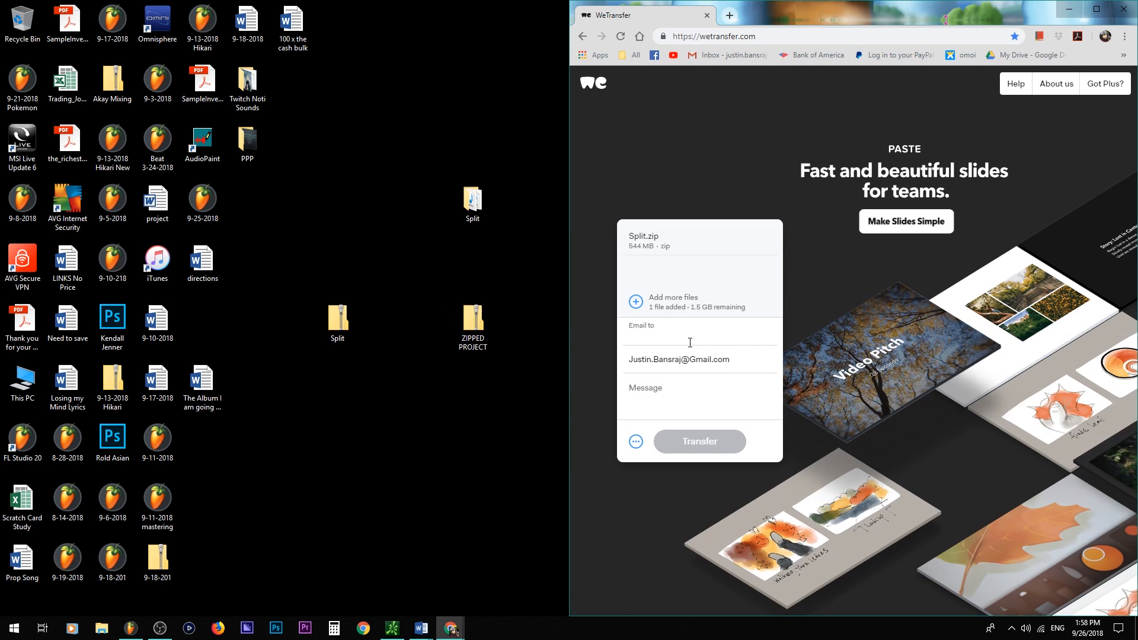
# - Move the email address from the sender email field into the recipient Email to field
pyautogui.click(734, 356)
pyautogui.hotkey('ctrl', 'c')
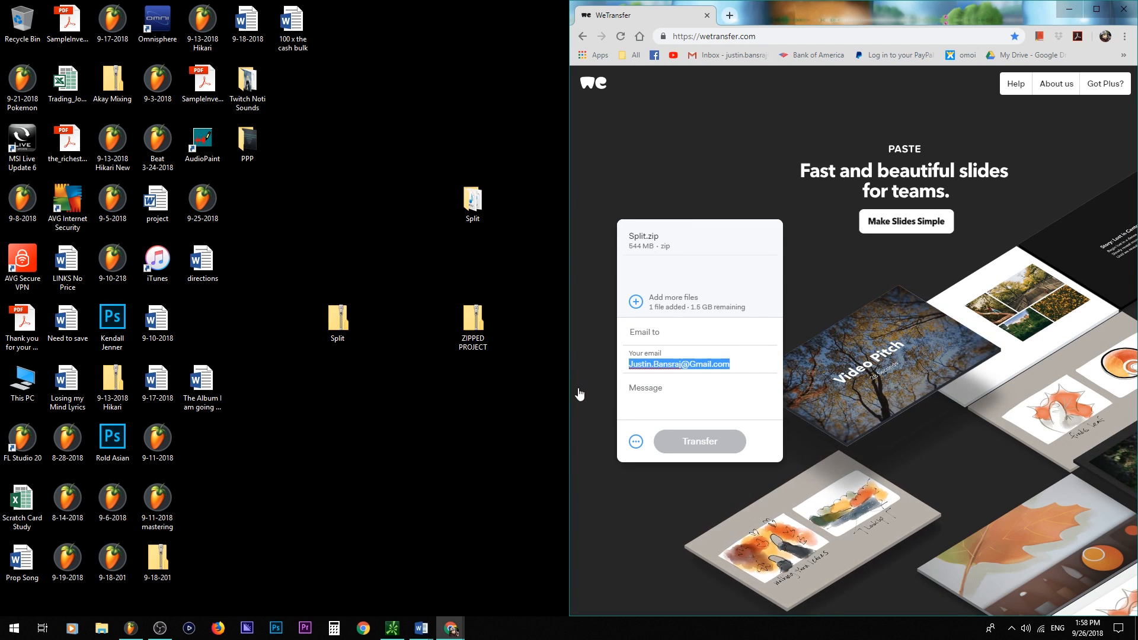
pyautogui.press('BackSpace')
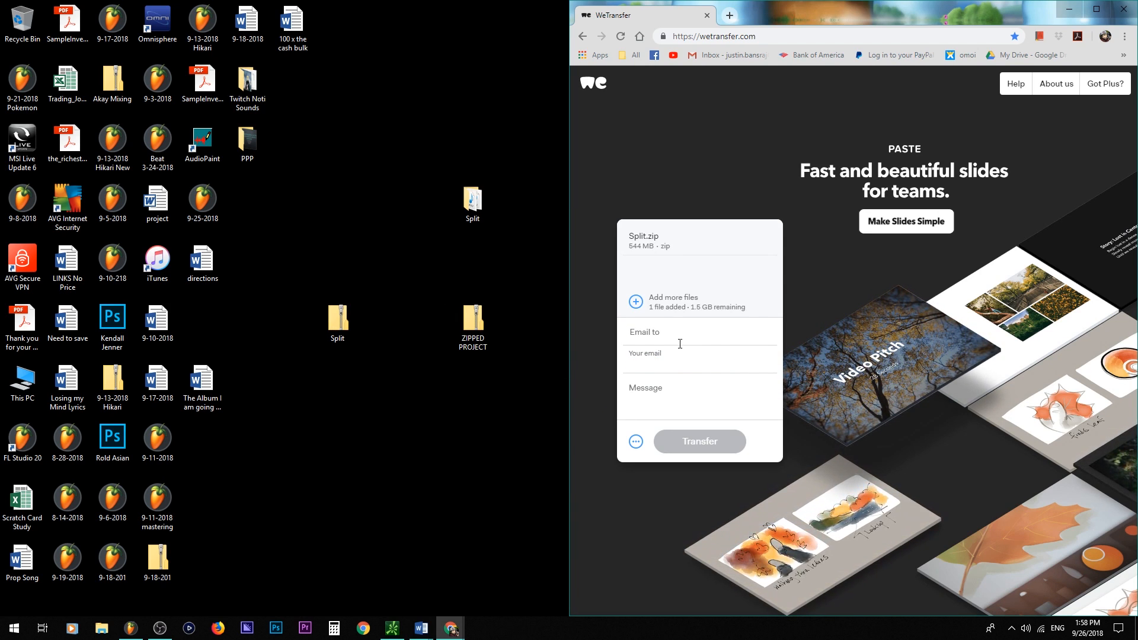
pyautogui.click(683, 338)
pyautogui.hotkey('ctrl', 'v')
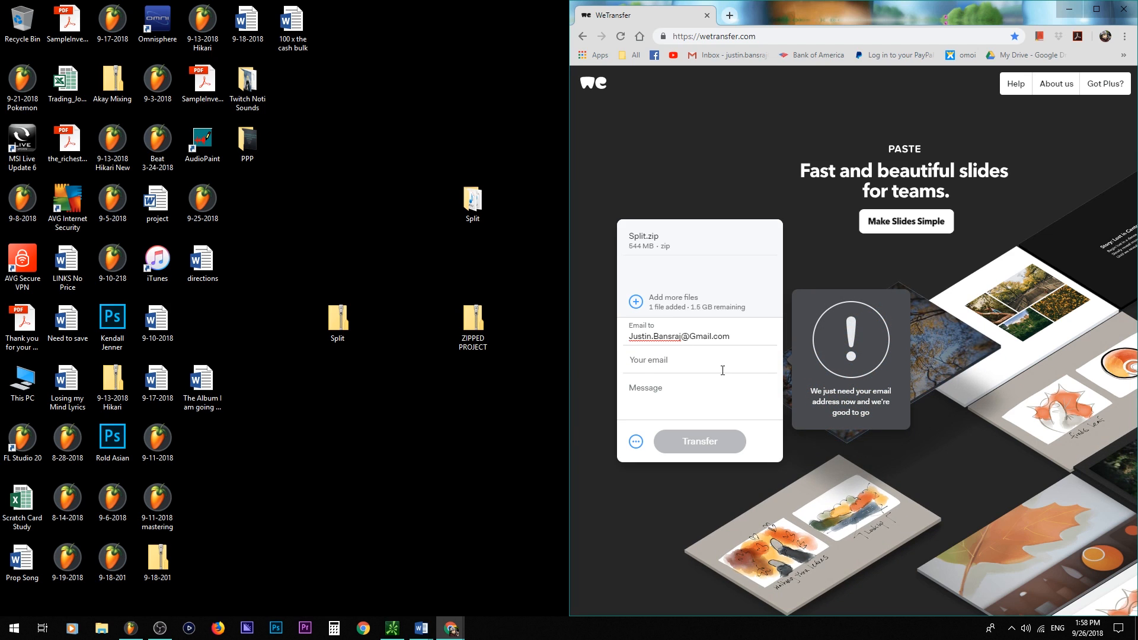
# - Try entering a sender email address, then clear the field again
pyautogui.click(704, 400)
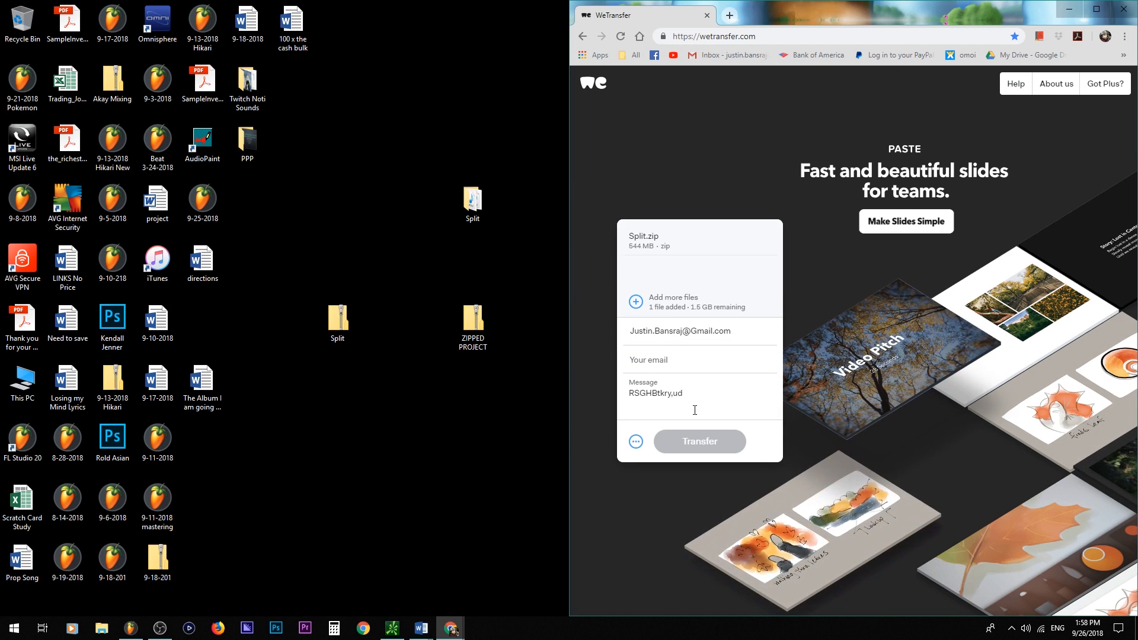
pyautogui.click(689, 361)
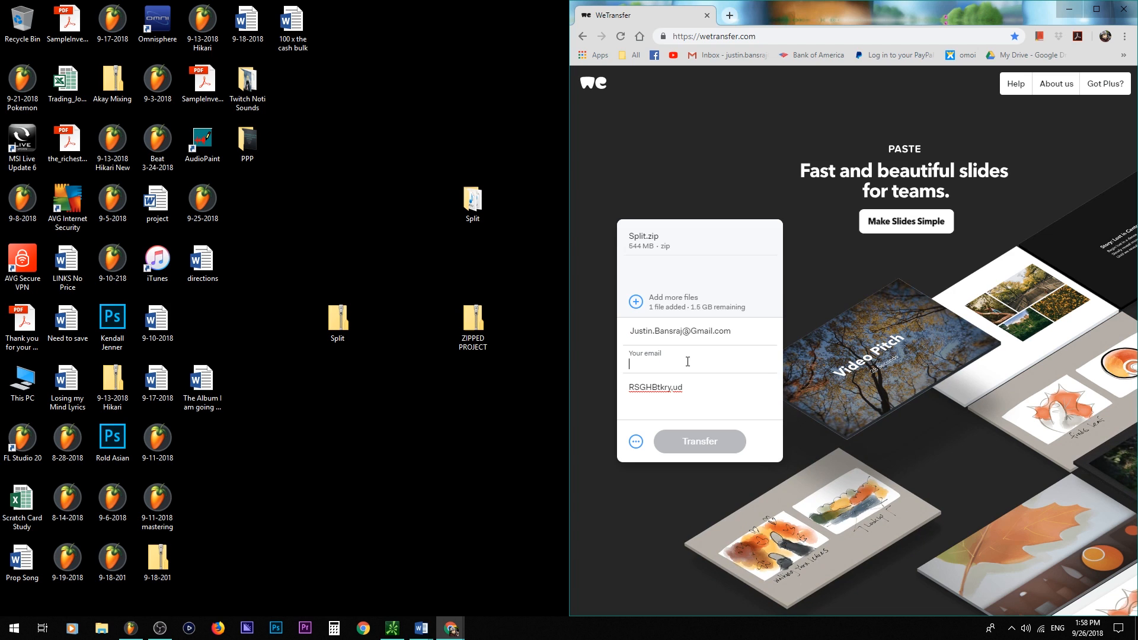
pyautogui.write('fd z.com')
pyautogui.press('Tab')
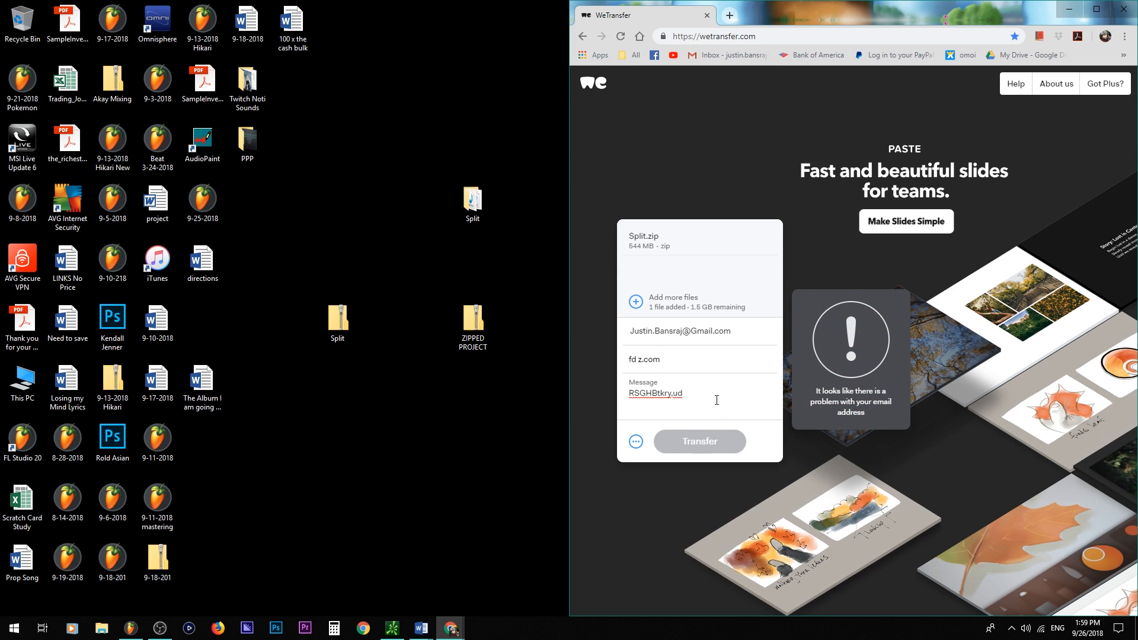
pyautogui.moveTo(710, 359); pyautogui.dragTo(532, 349)
pyautogui.press('BackSpace')
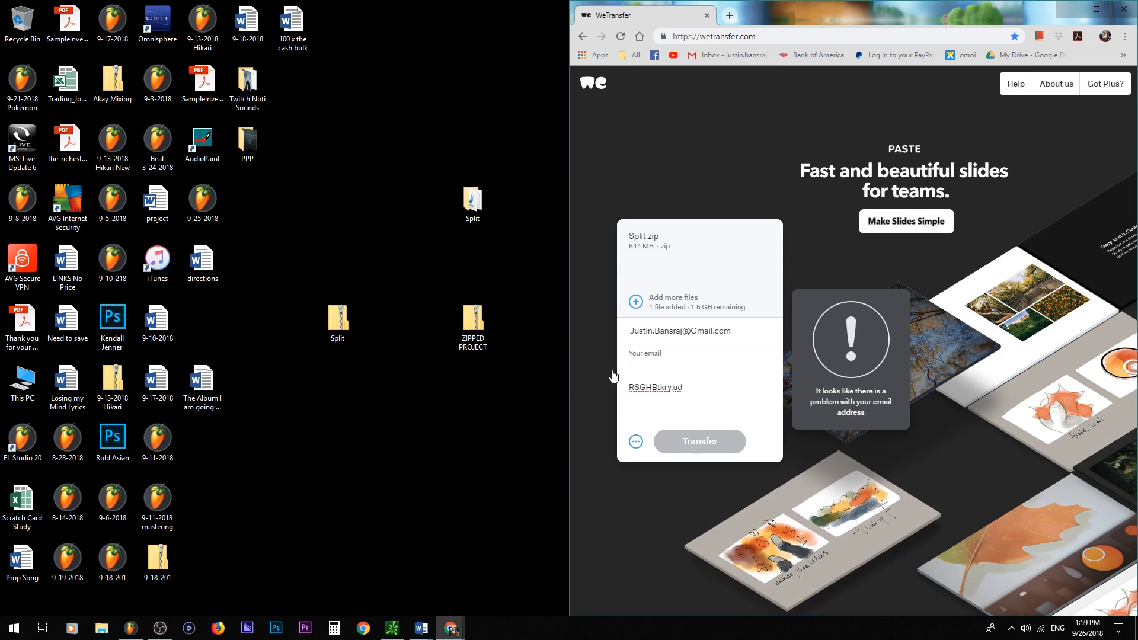
pyautogui.click(699, 406)
# - Switch to FL Studio and shift the C vocal and Nexus clips in the playlist so their ends line up with the other tracks
pyautogui.hotkey('alt', 'Tab')
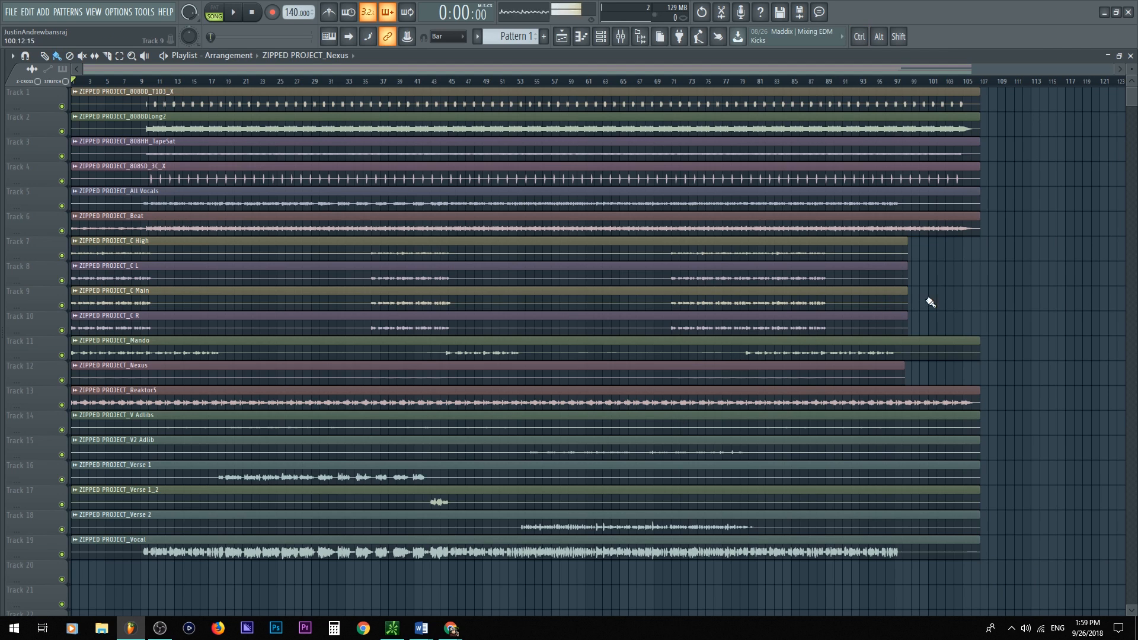
pyautogui.moveTo(935, 334); pyautogui.dragTo(846, 254)
pyautogui.keyDown('ctrl'); pyautogui.keyDown('shift'); pyautogui.click(849, 376); pyautogui.keyUp('shift'); pyautogui.keyUp('ctrl')
pyautogui.moveTo(147, 262); pyautogui.dragTo(7, 246)
pyautogui.moveTo(216, 266); pyautogui.dragTo(144, 257)
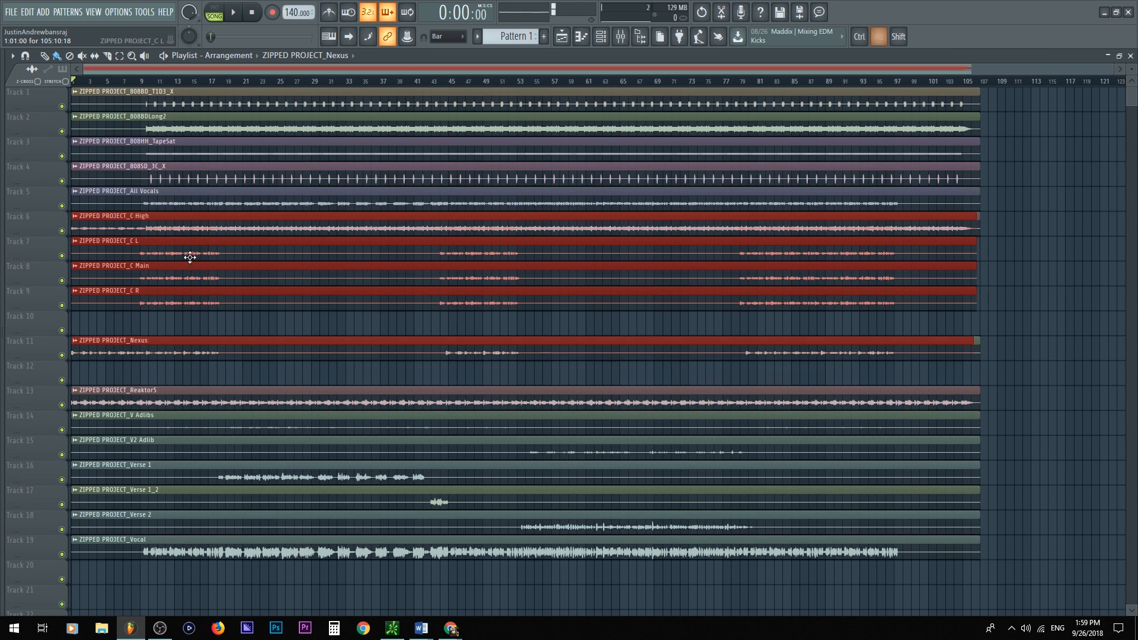
pyautogui.moveTo(958, 282); pyautogui.dragTo(763, 275)
pyautogui.keyDown('ctrl'); pyautogui.click(1040, 322); pyautogui.keyUp('ctrl')
pyautogui.keyDown('ctrl'); pyautogui.rightClick(1037, 322); pyautogui.keyUp('ctrl')
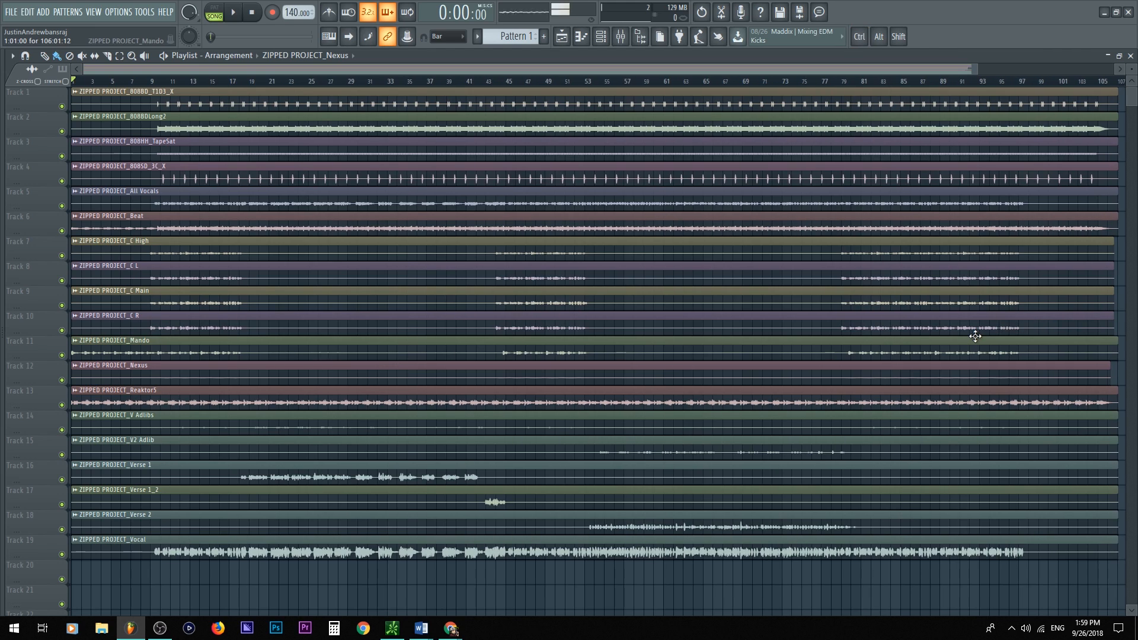